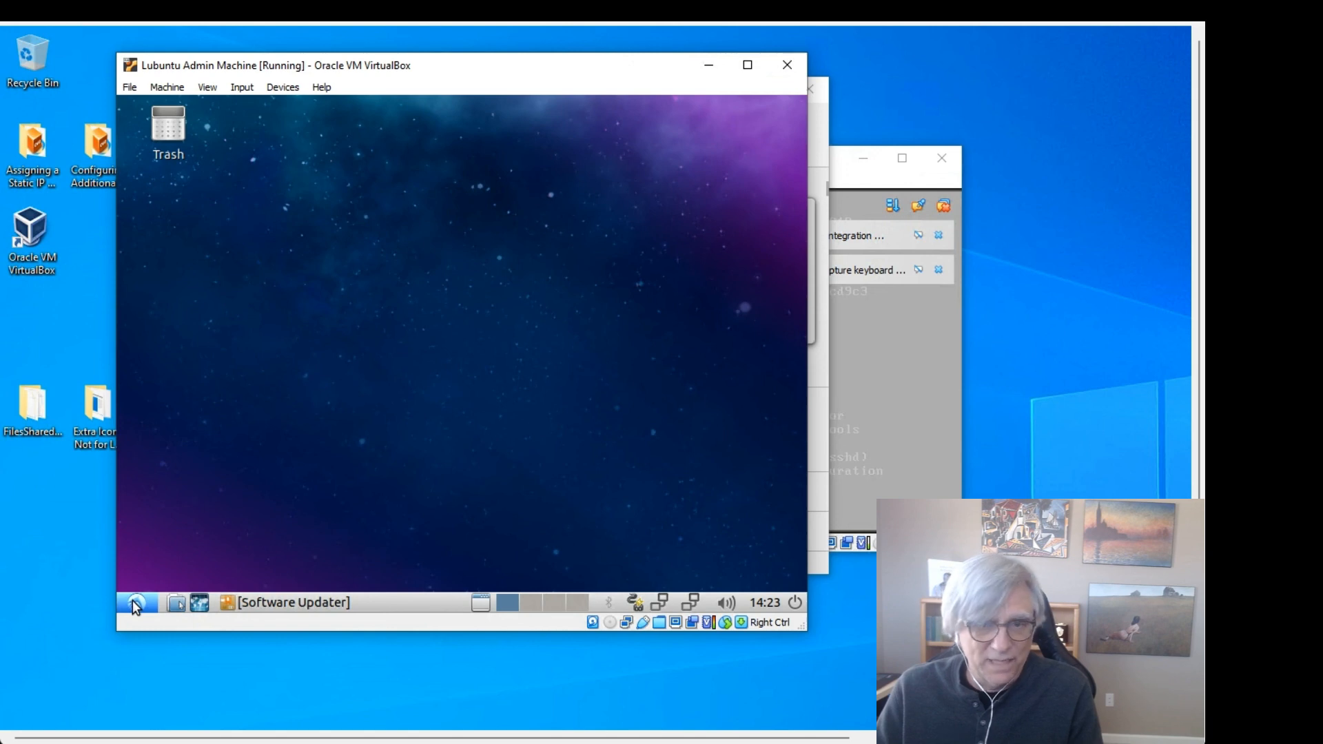
Step: Bring the RouterFirewall console forward, move it up and right, and dismiss its notifications
left_click(868, 382)
left_click_drag(677, 165, 862, 141)
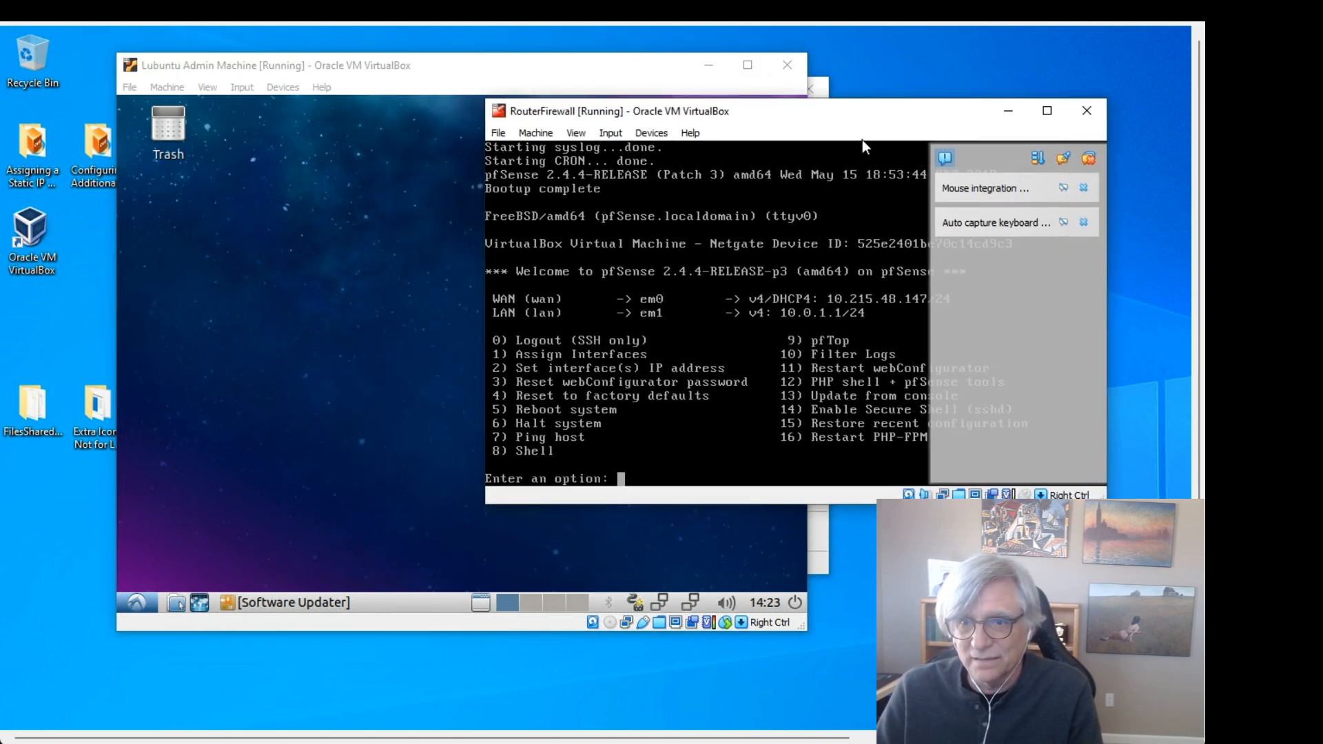
left_click(1089, 160)
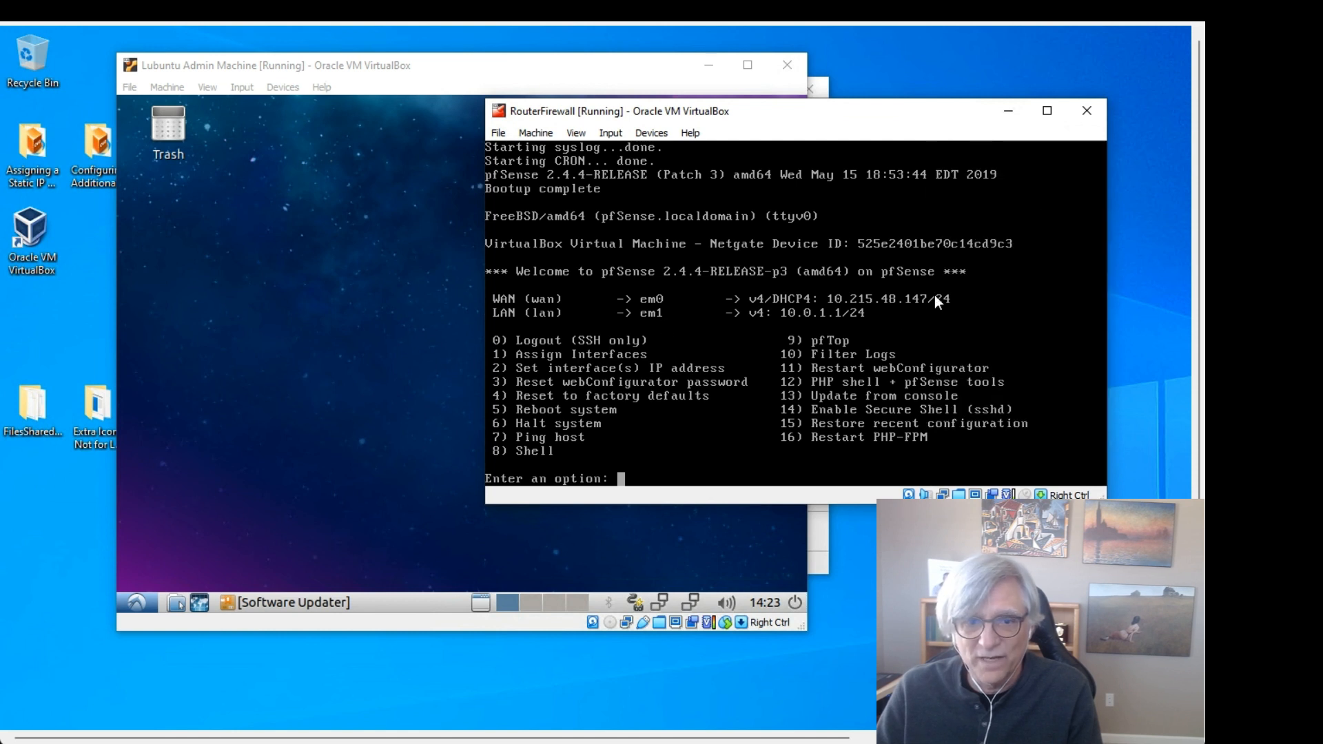
Step: Bring the Lubuntu Admin Machine window to the front, shift it left, and enlarge it
left_click(357, 64)
left_click_drag(357, 64, 276, 55)
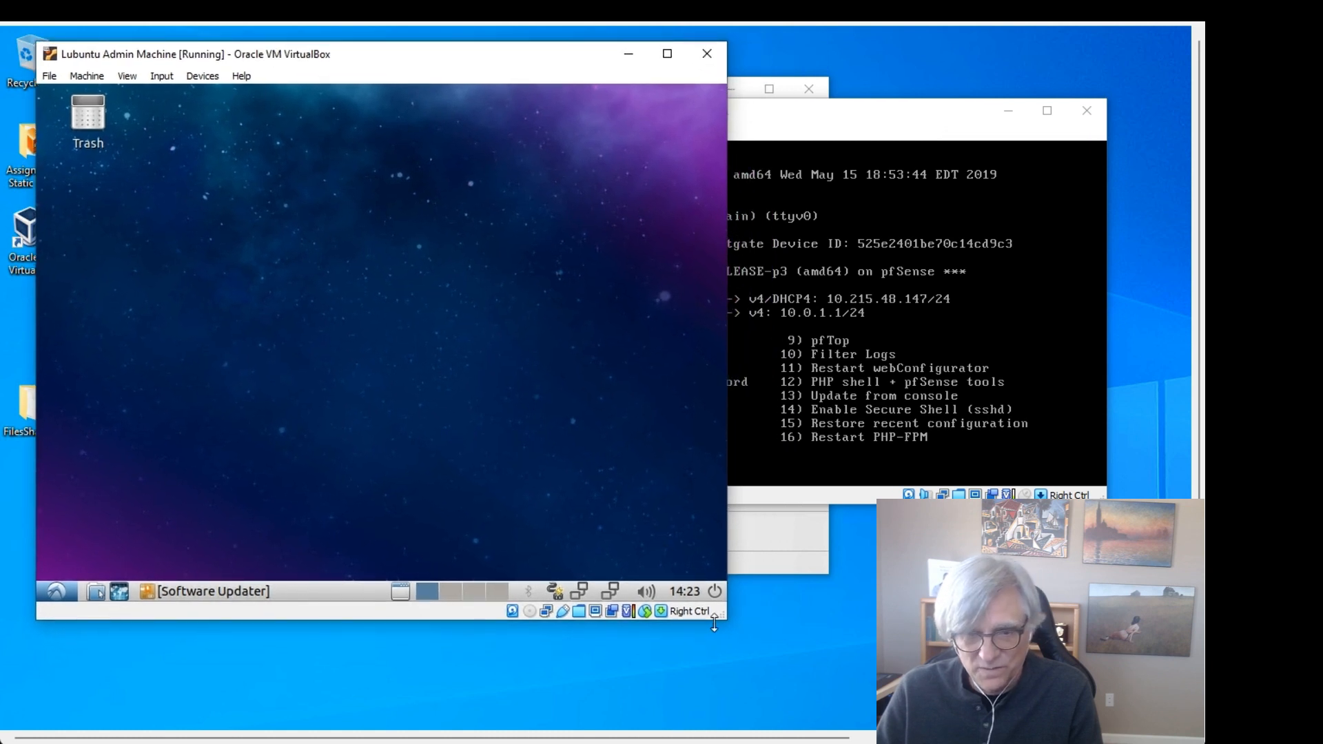
left_click_drag(725, 622, 745, 649)
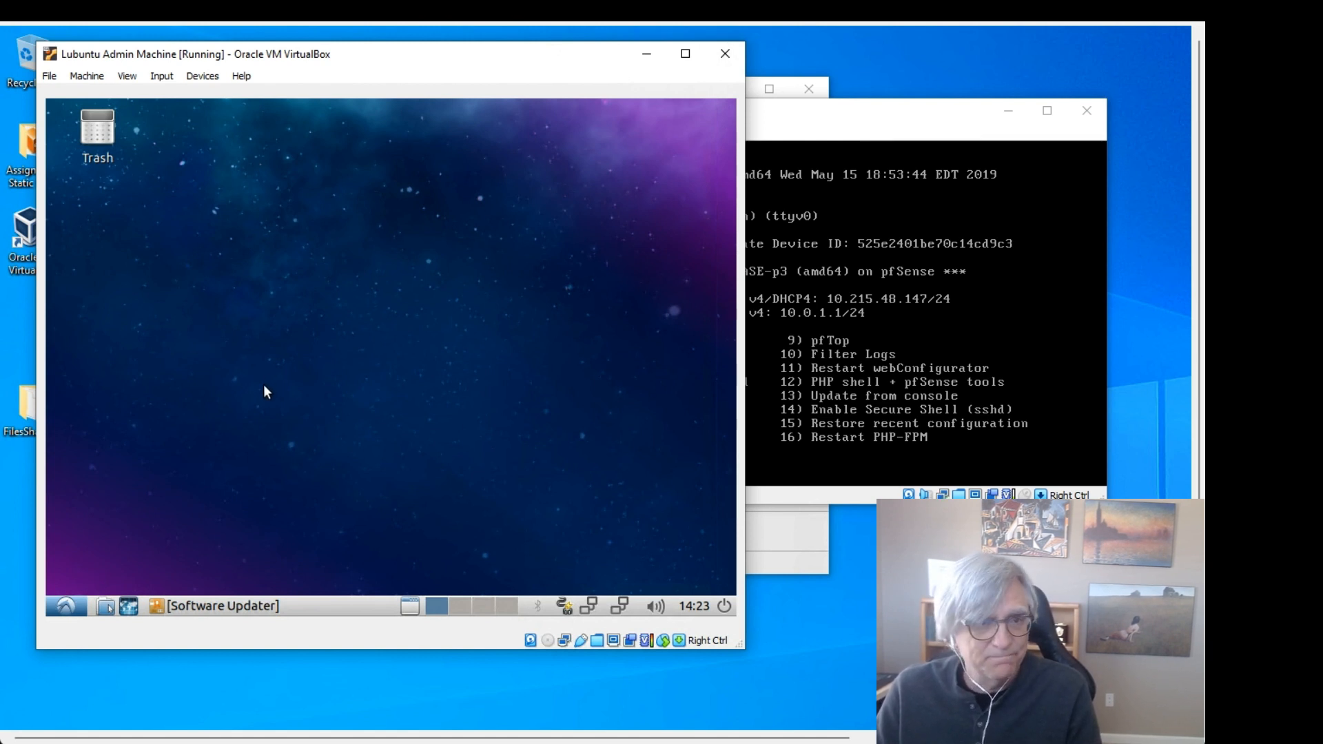
Step: Launch Firefox from the Lubuntu menu and load the router address 10.0.1.1
left_click(64, 605)
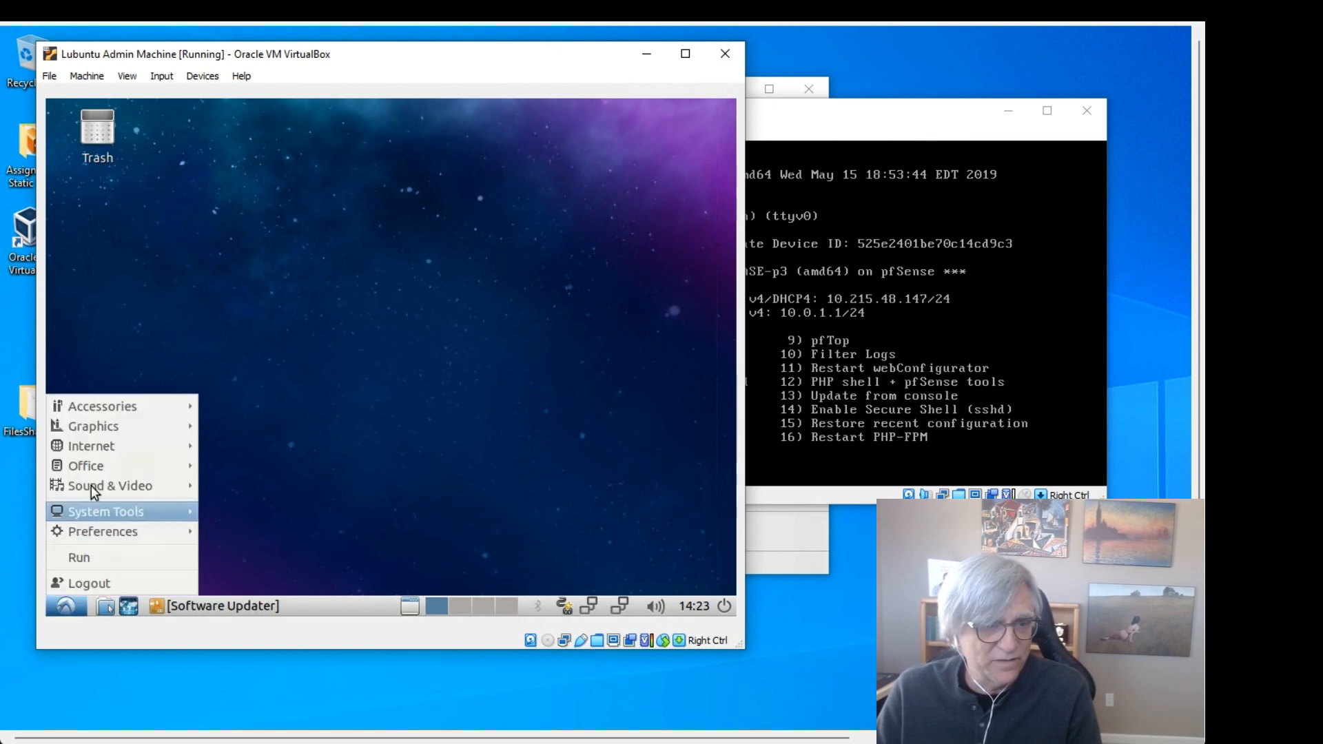
mouse_move(94, 449)
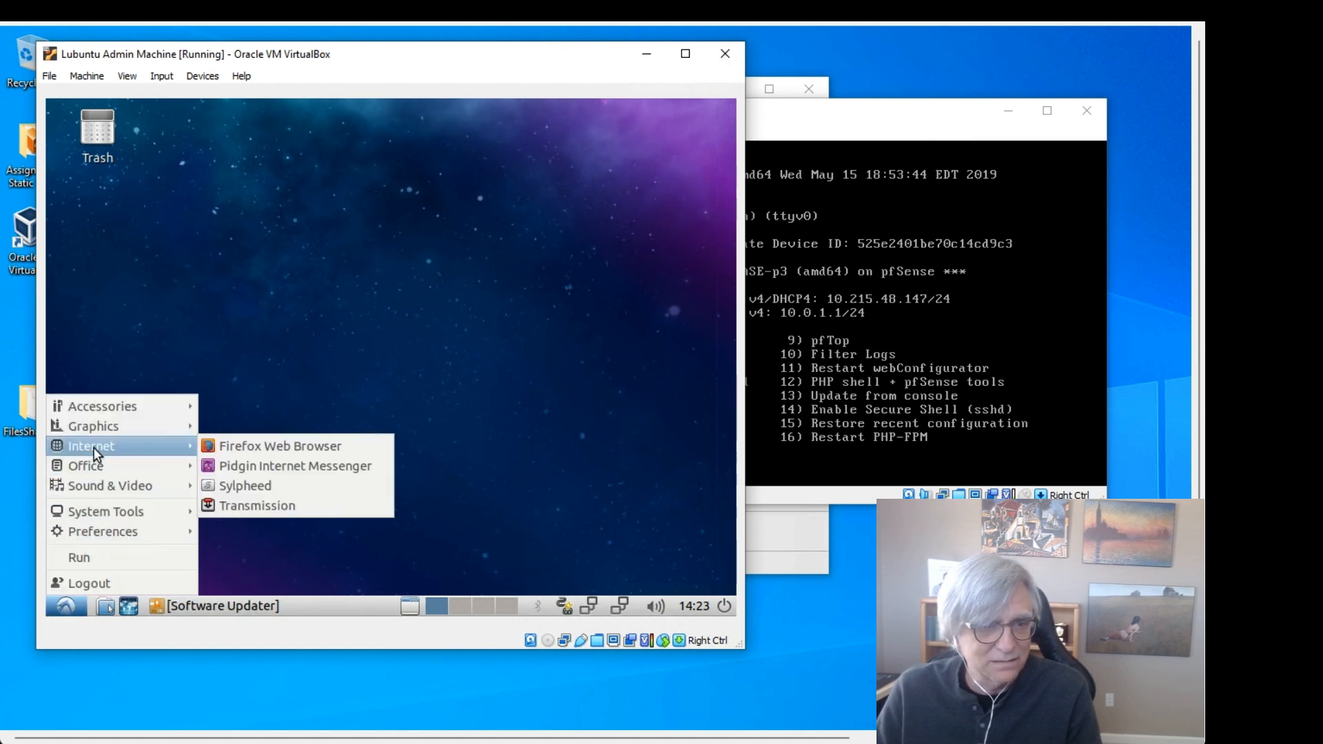
left_click(245, 448)
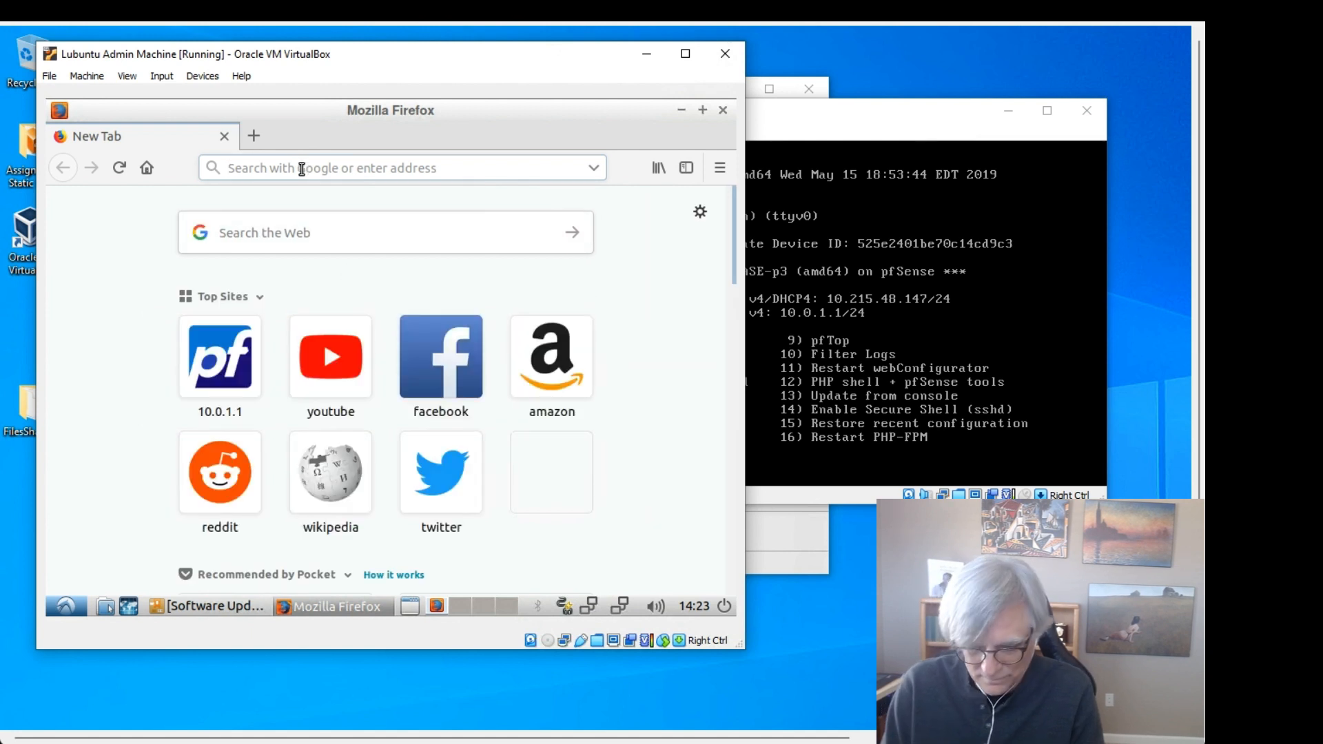
type("10.")
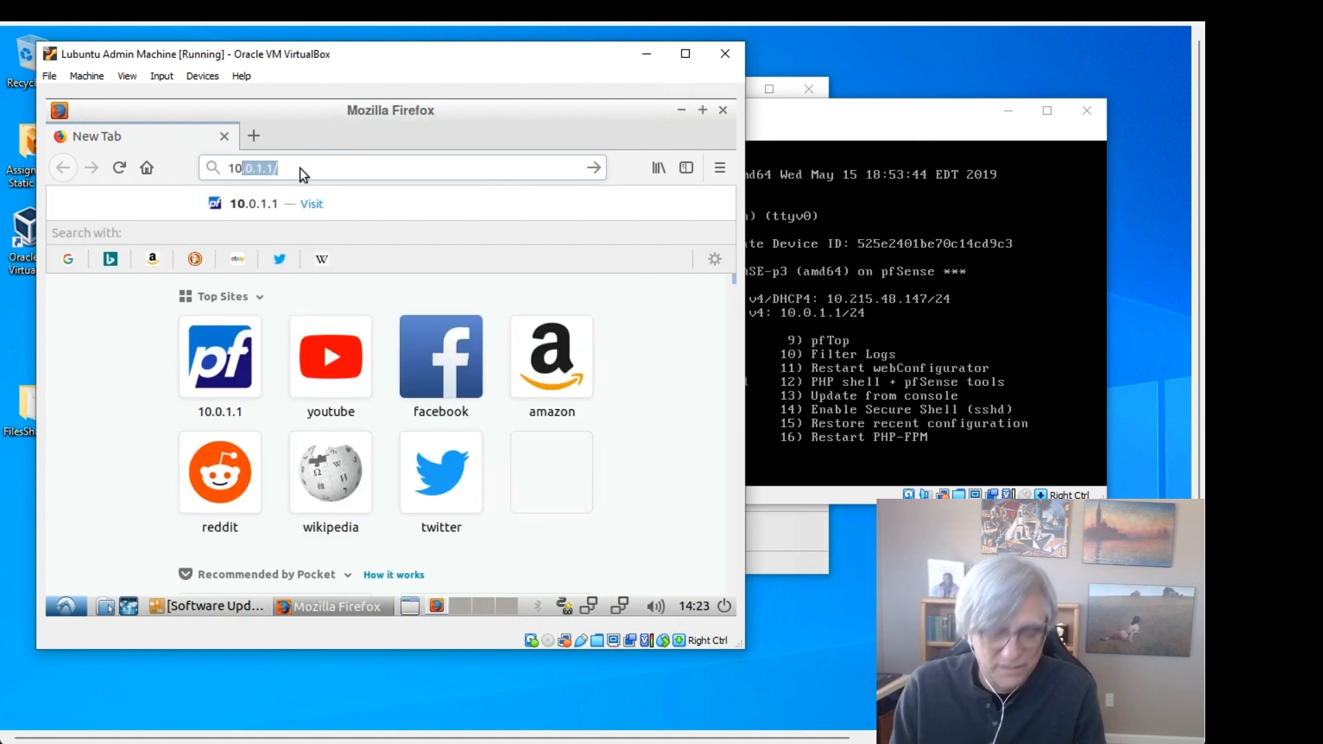
type("0.")
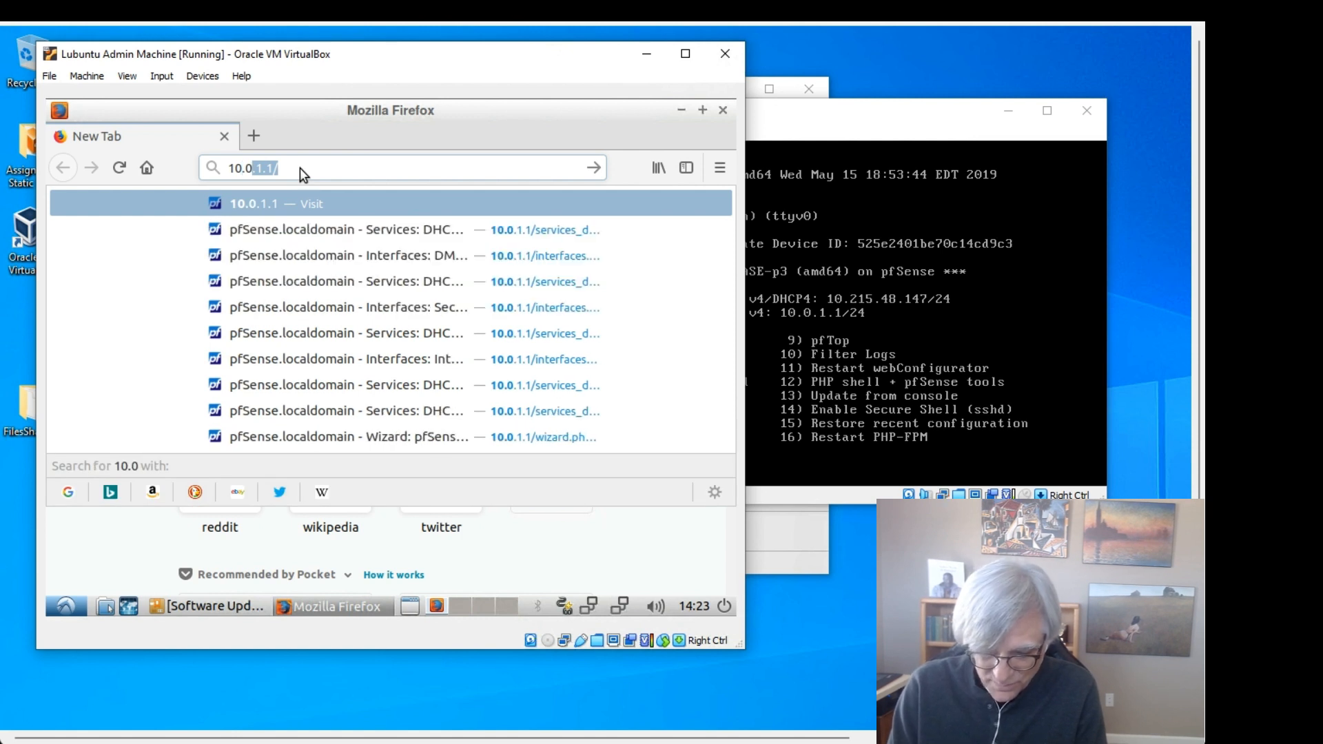
type("1.")
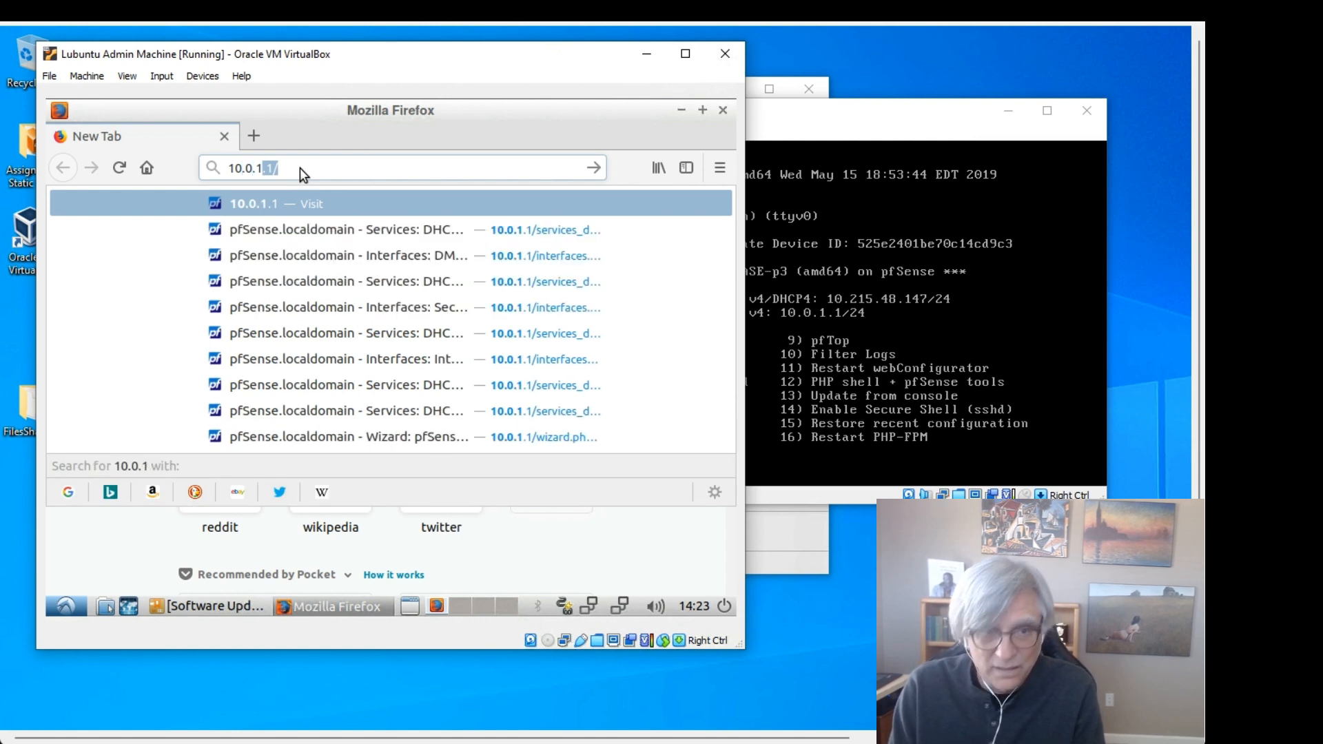
type("1")
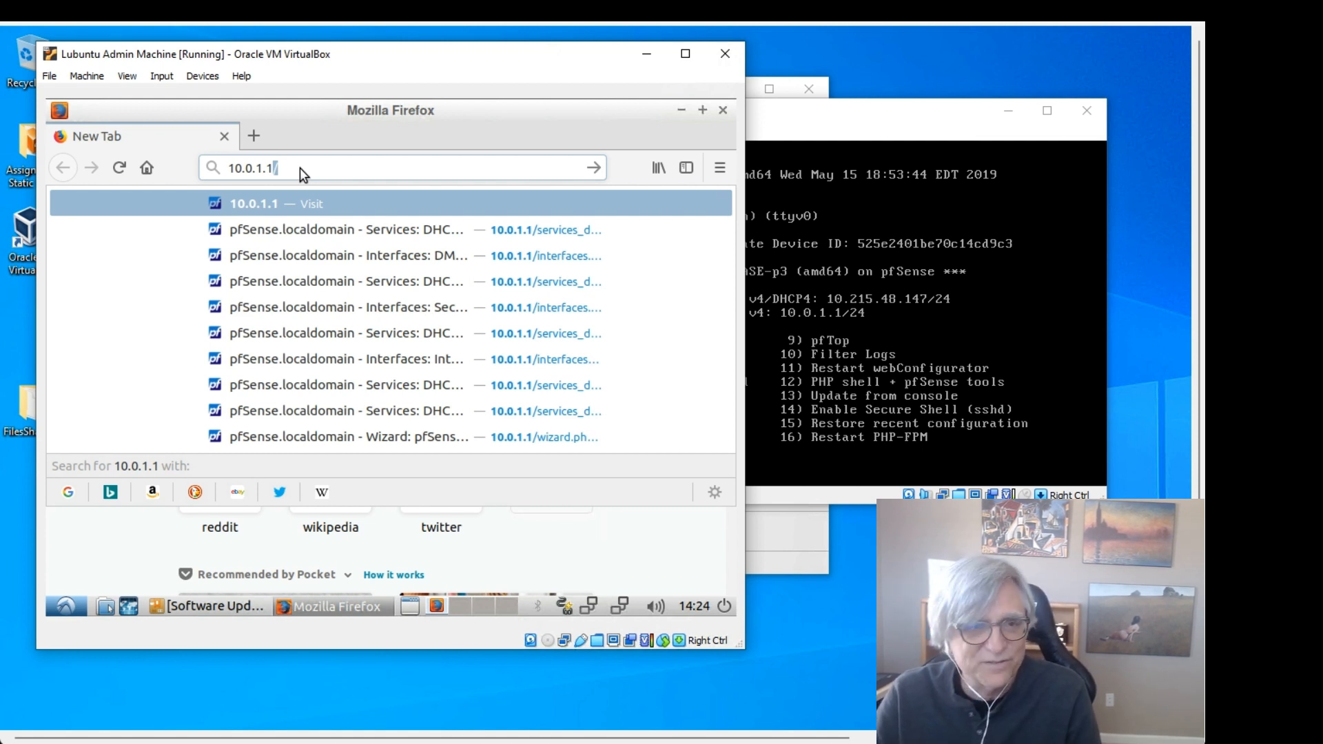
key("Return")
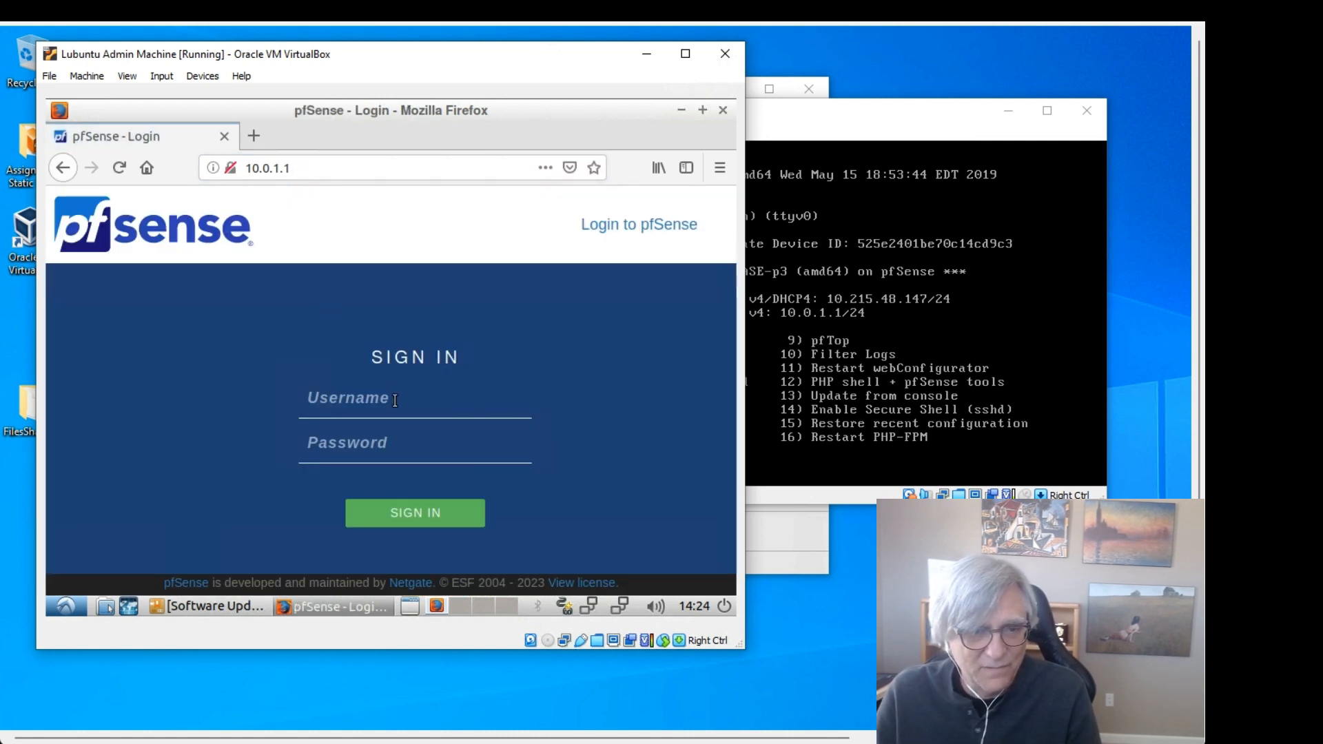
Step: Sign in to the pfSense web configurator with the admin username and password
type("adm")
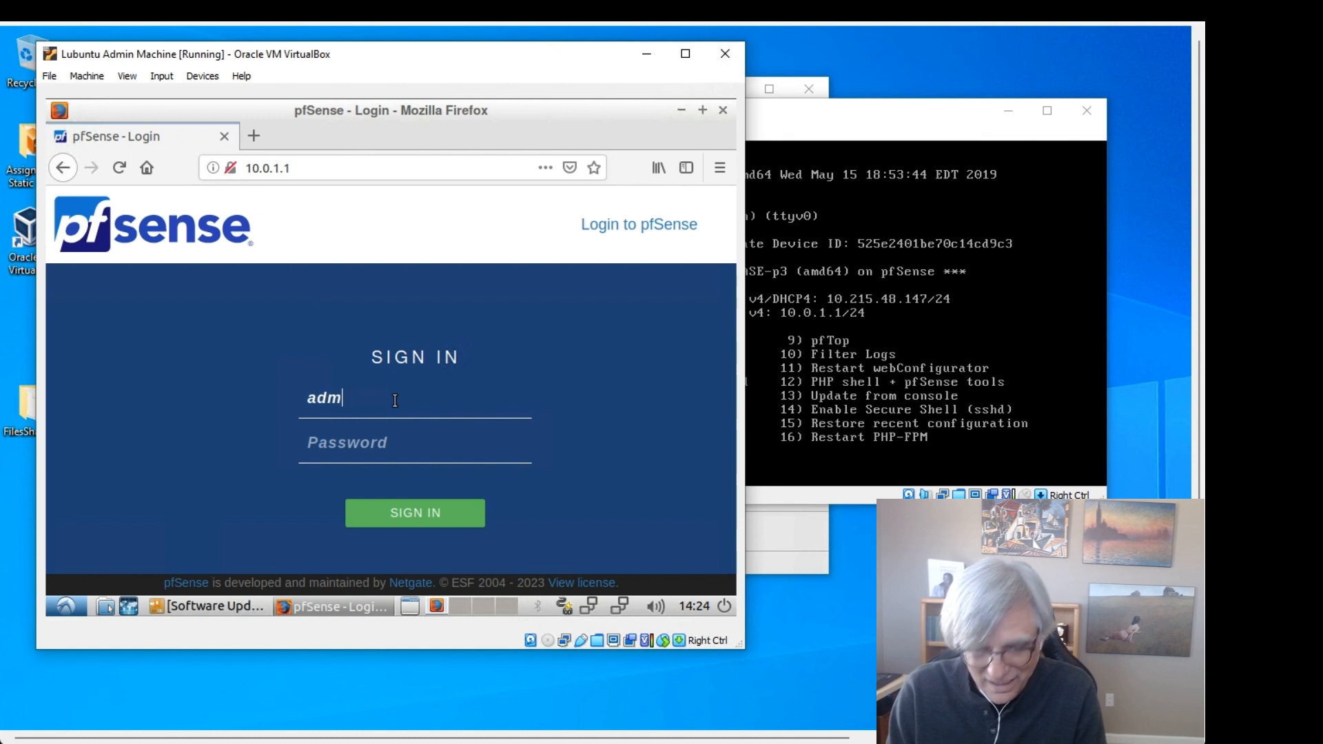
type("in")
key("Tab")
type("p")
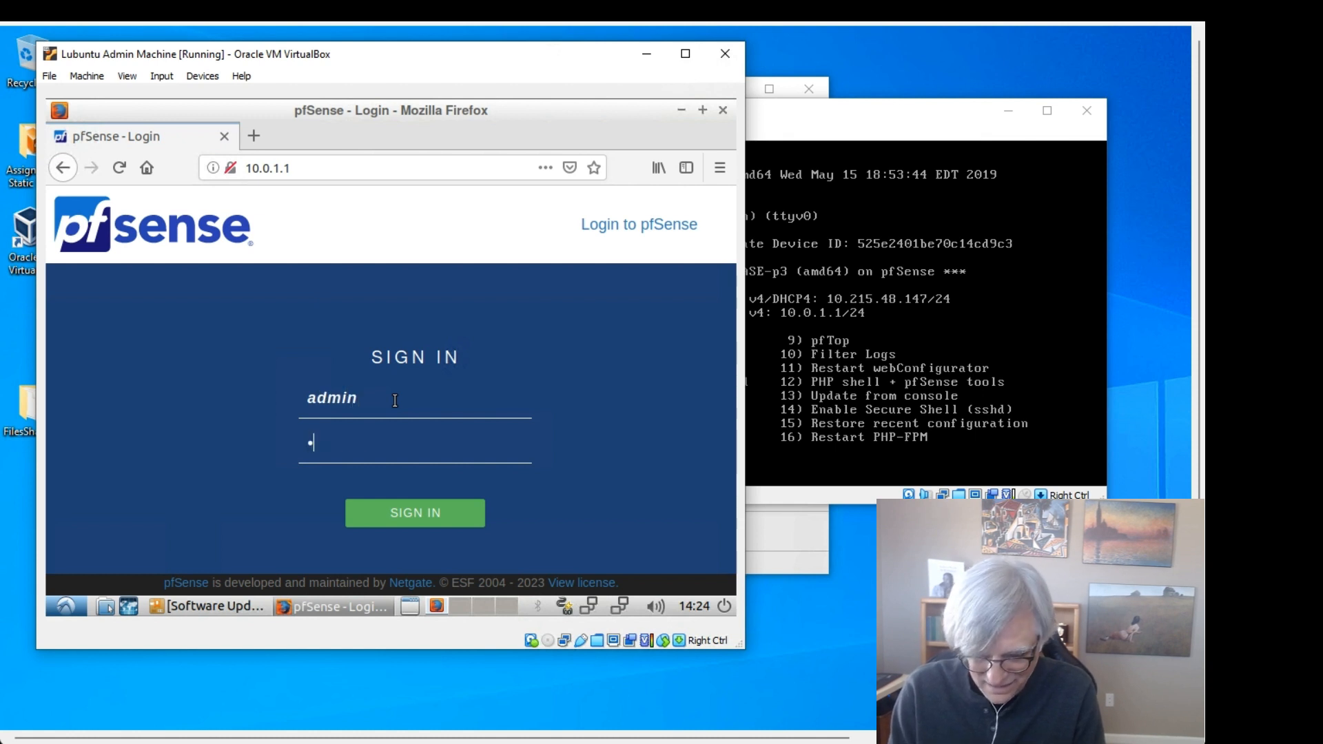
type("fsense")
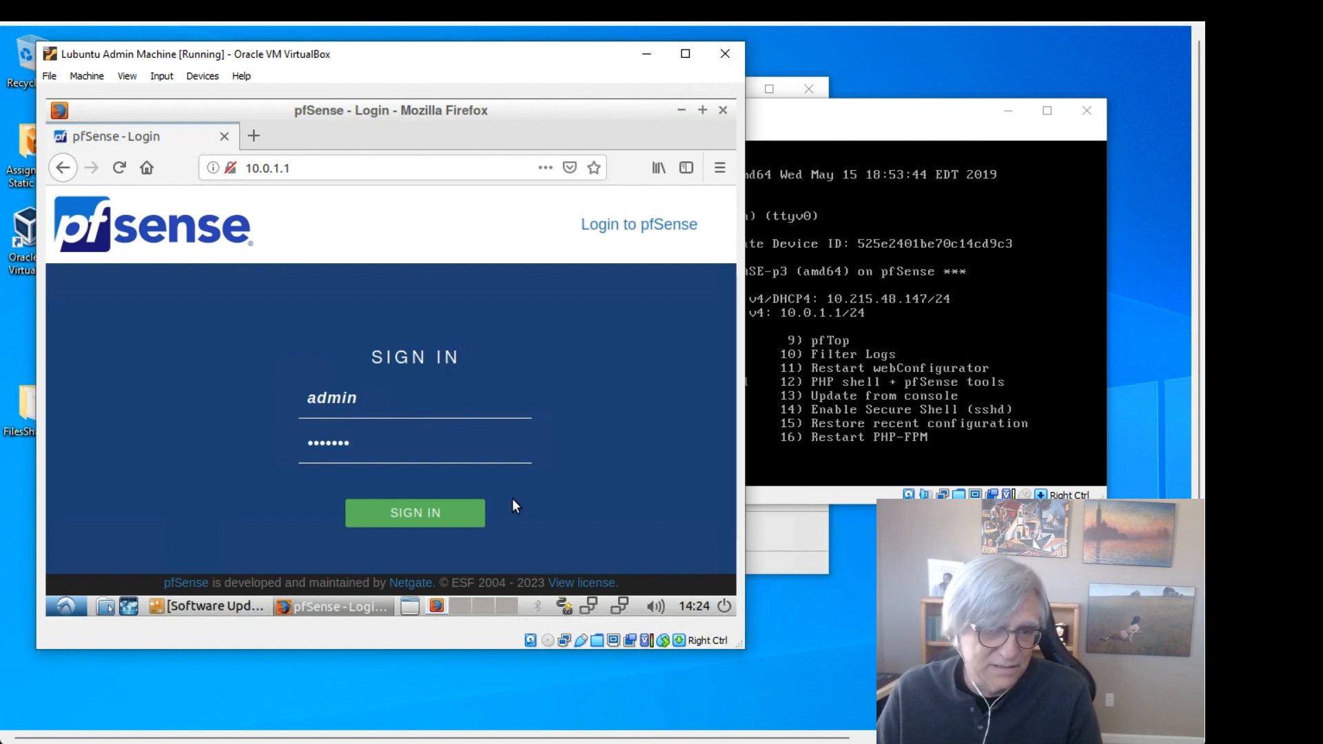
left_click(414, 515)
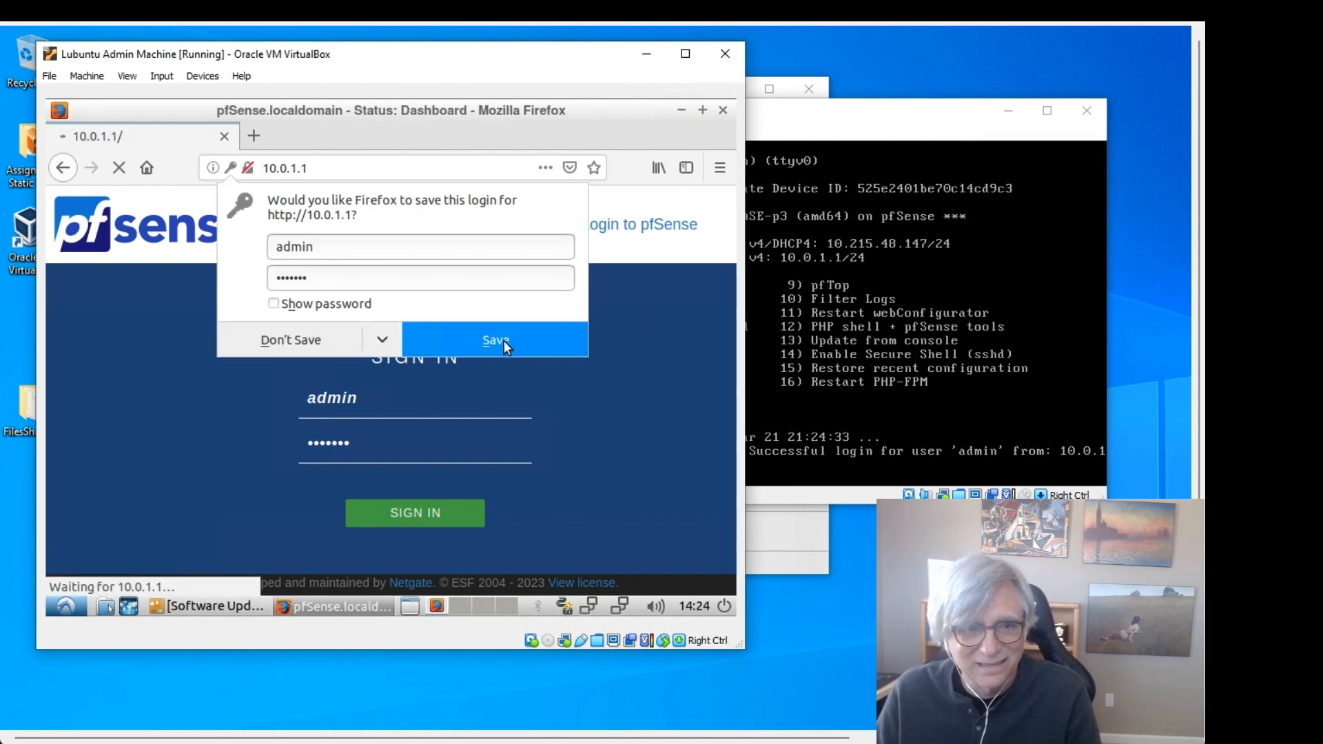
Step: Save the login in Firefox, accept the copyright notice, close the survey, and check the router console
left_click(461, 337)
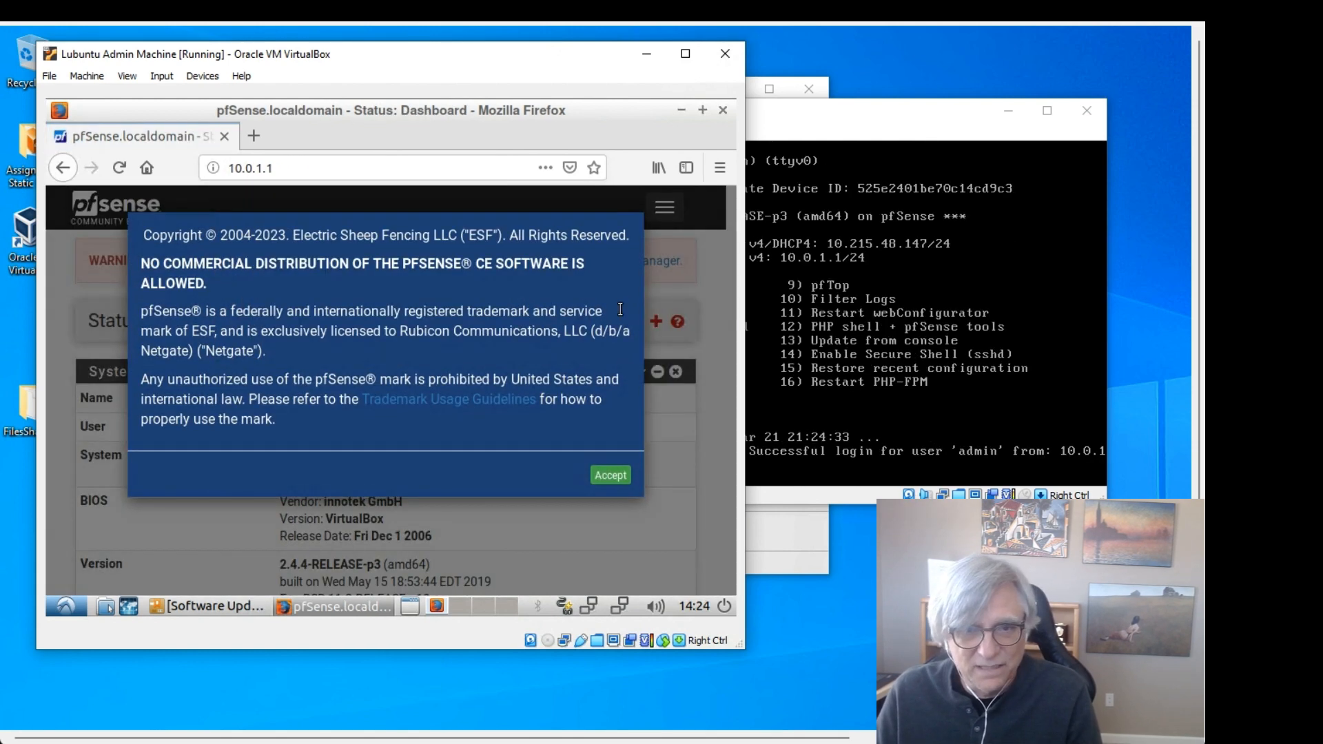
left_click(613, 475)
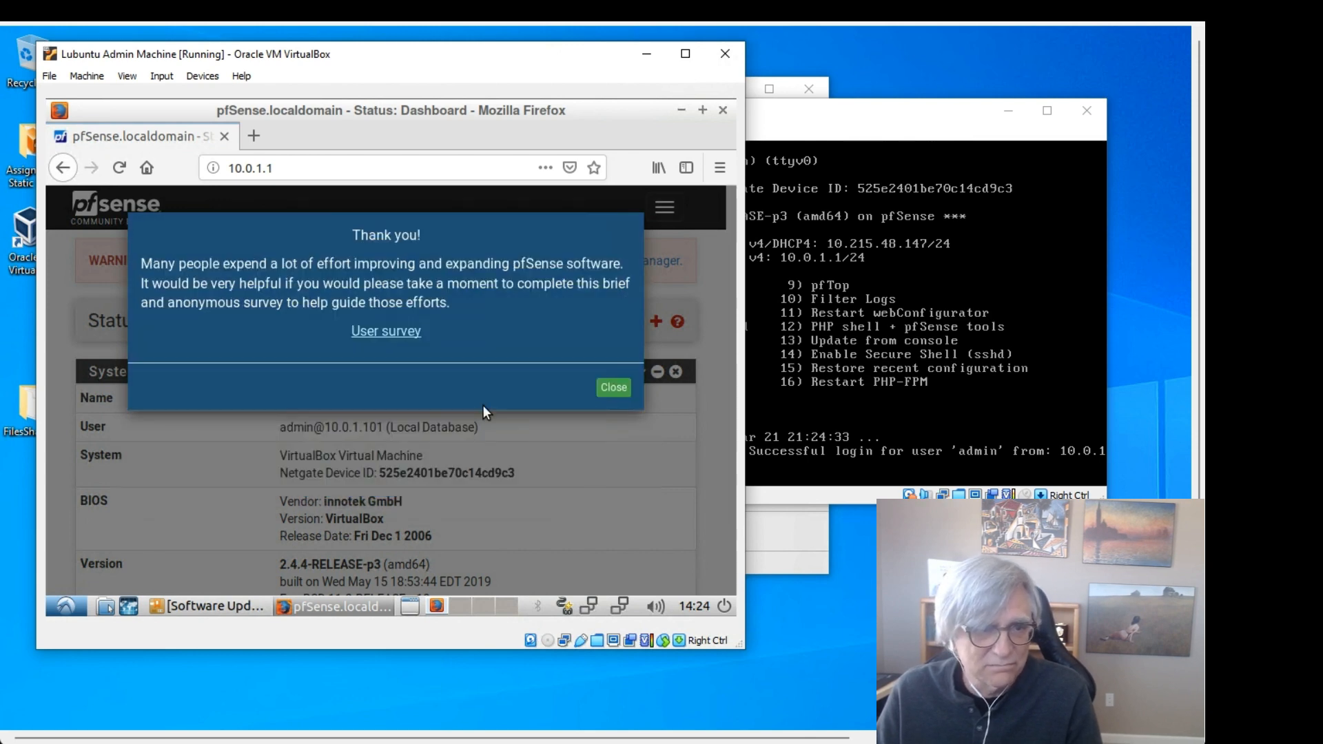
left_click(614, 388)
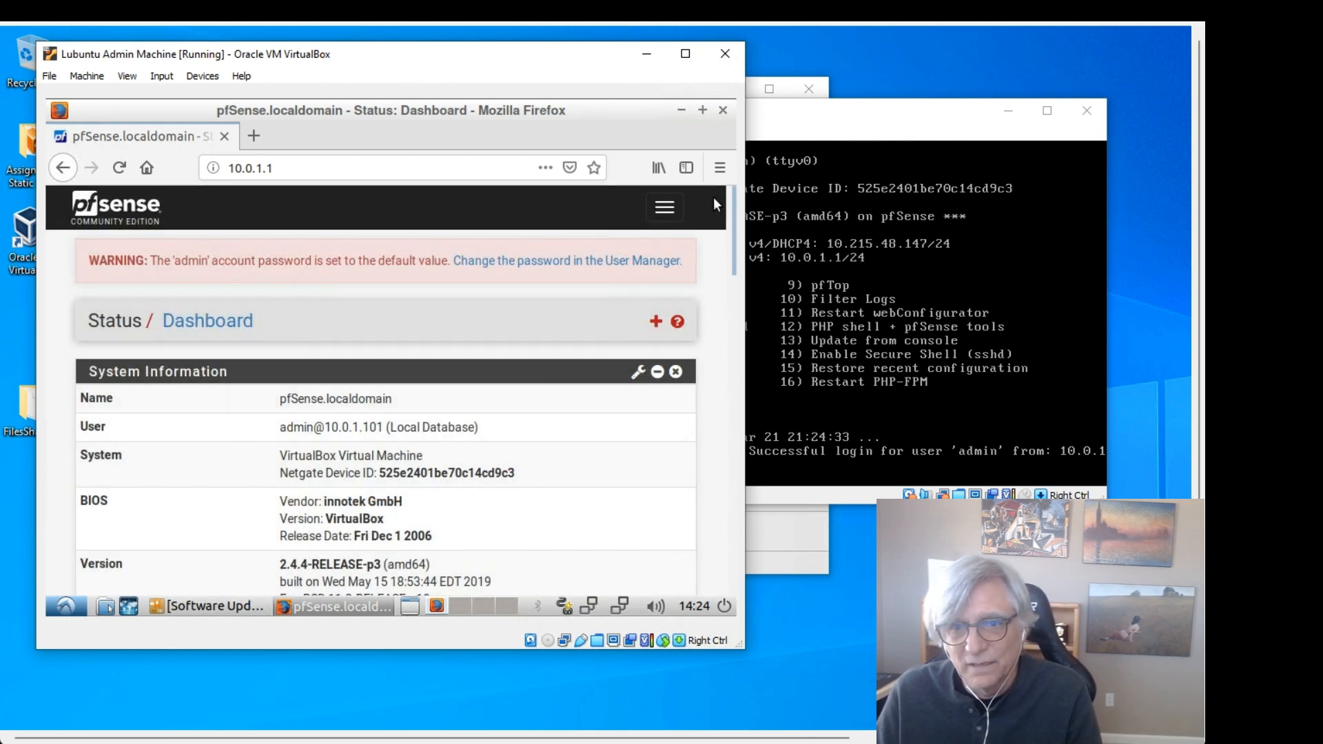
left_click(792, 114)
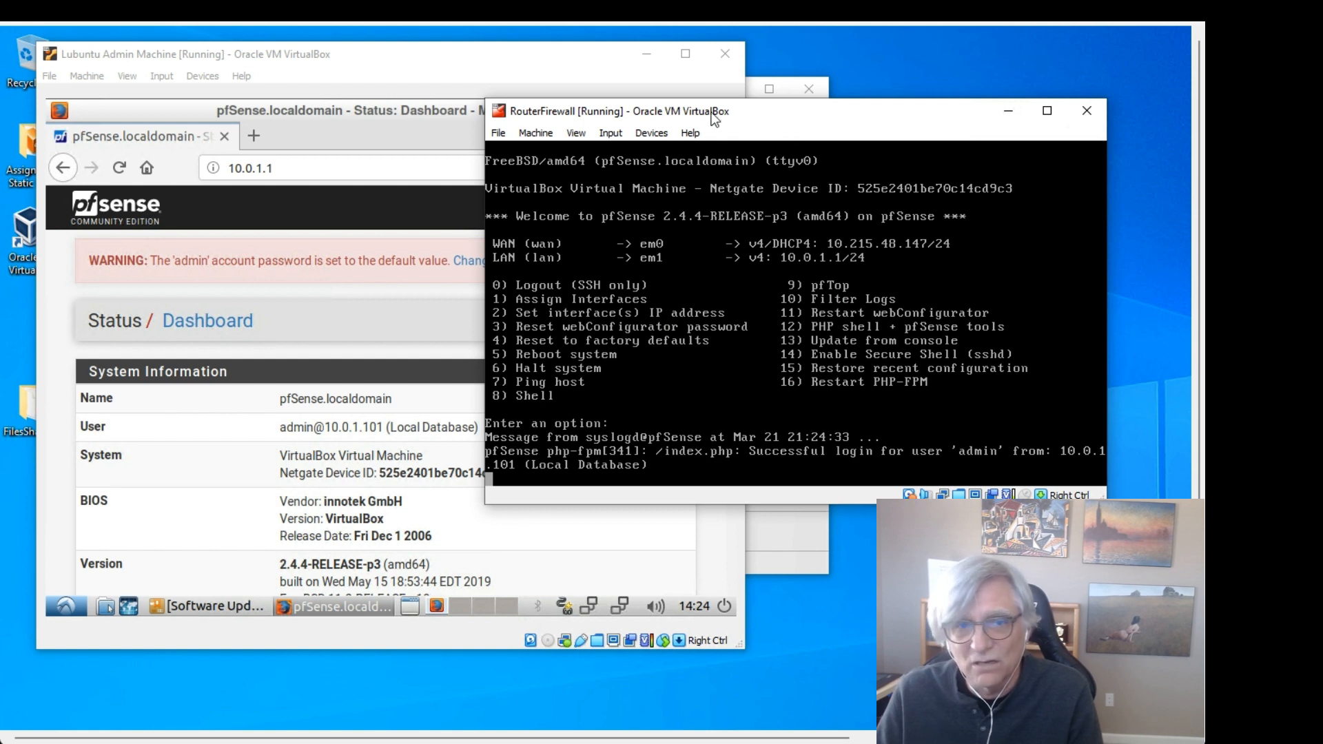
left_click(436, 63)
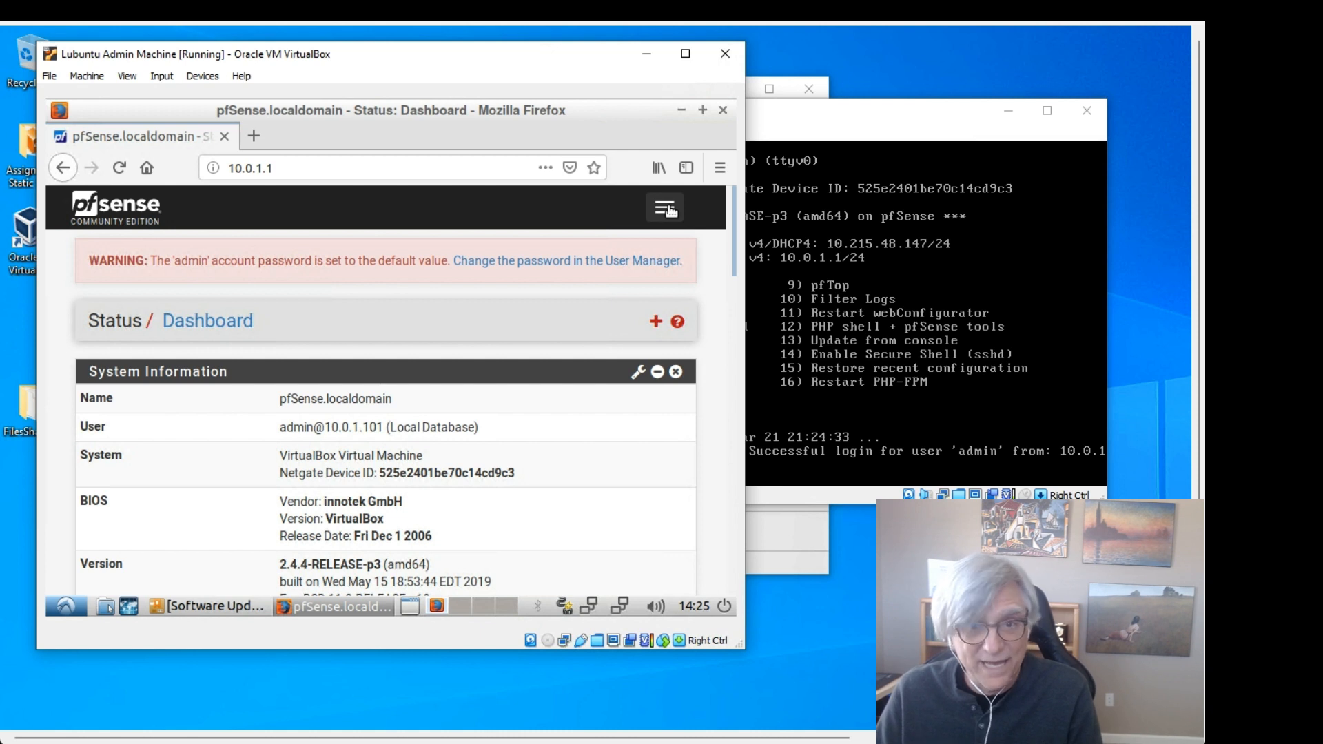
Step: Go to Interfaces > Assignments in the pfSense menu
left_click(666, 209)
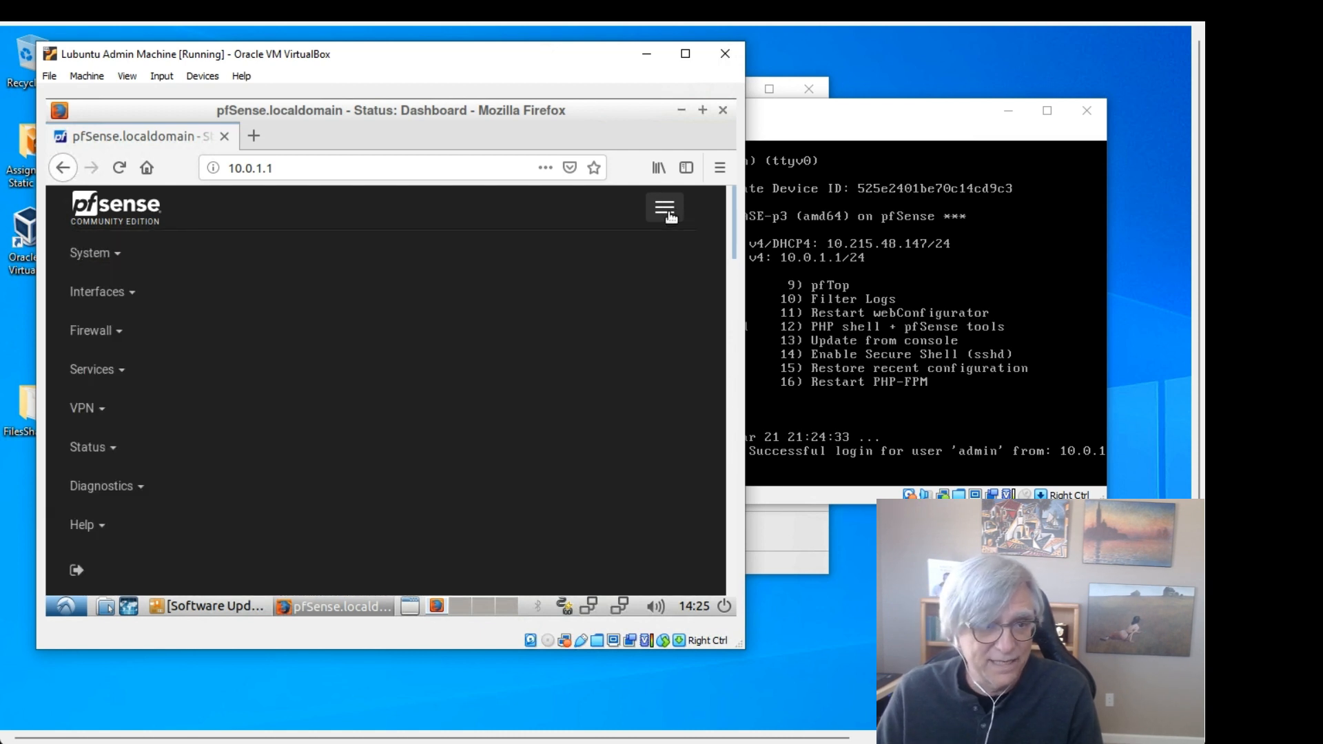
left_click(132, 296)
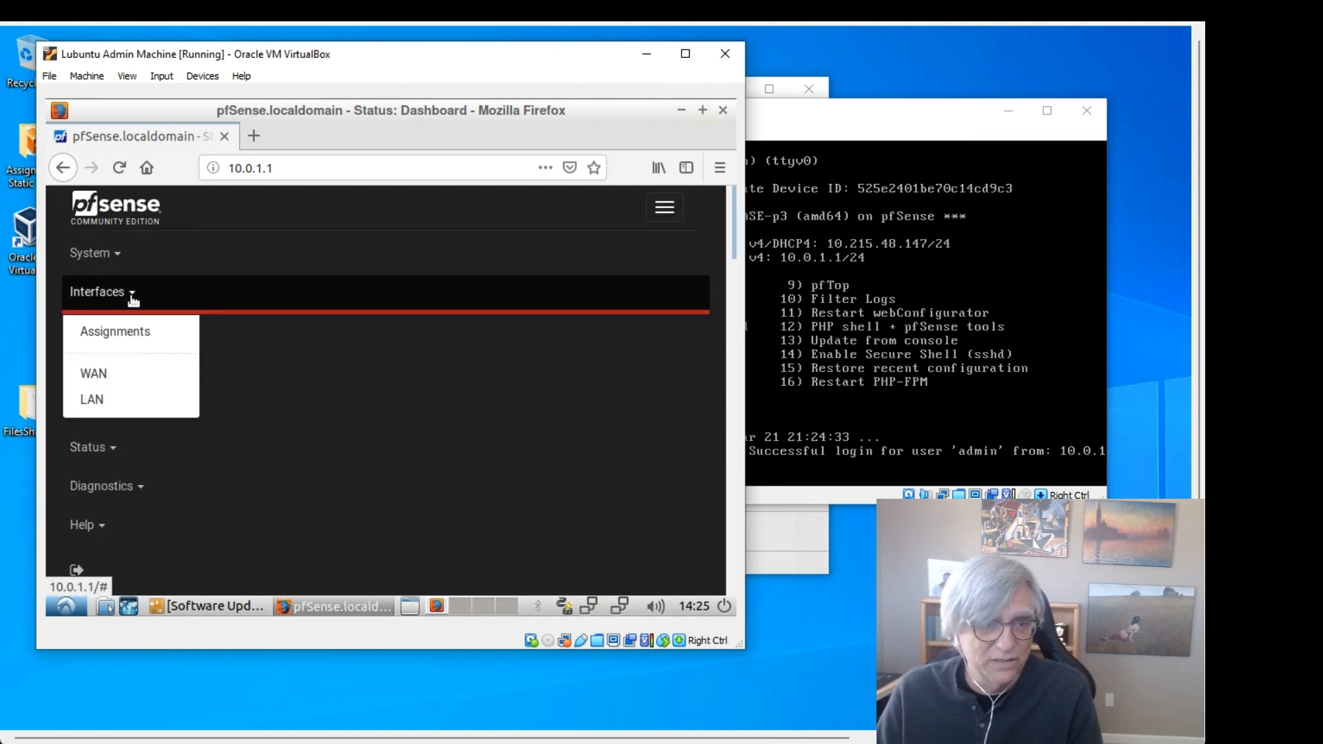
left_click(117, 332)
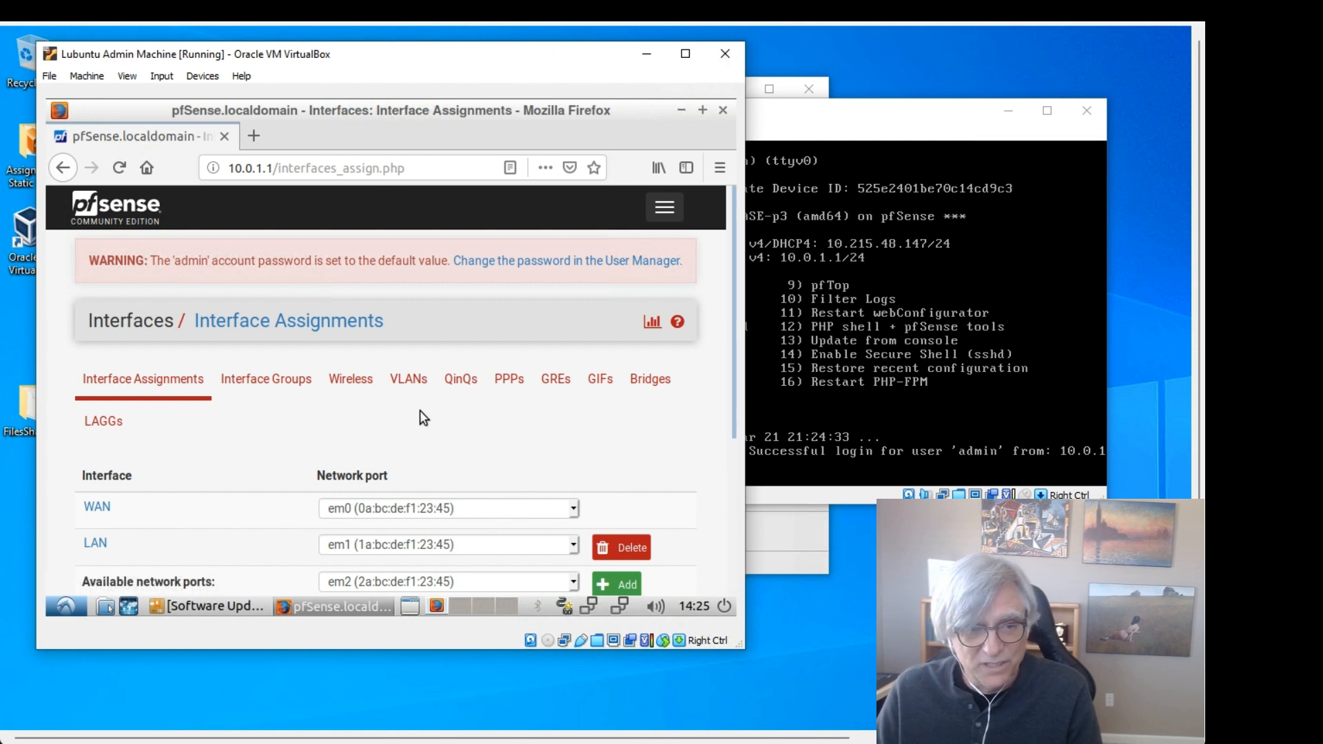
Step: Add the em2 and em3 ports as new interfaces and save the assignments
scroll(420, 411, "down", 1)
scroll(420, 411, "down", 2)
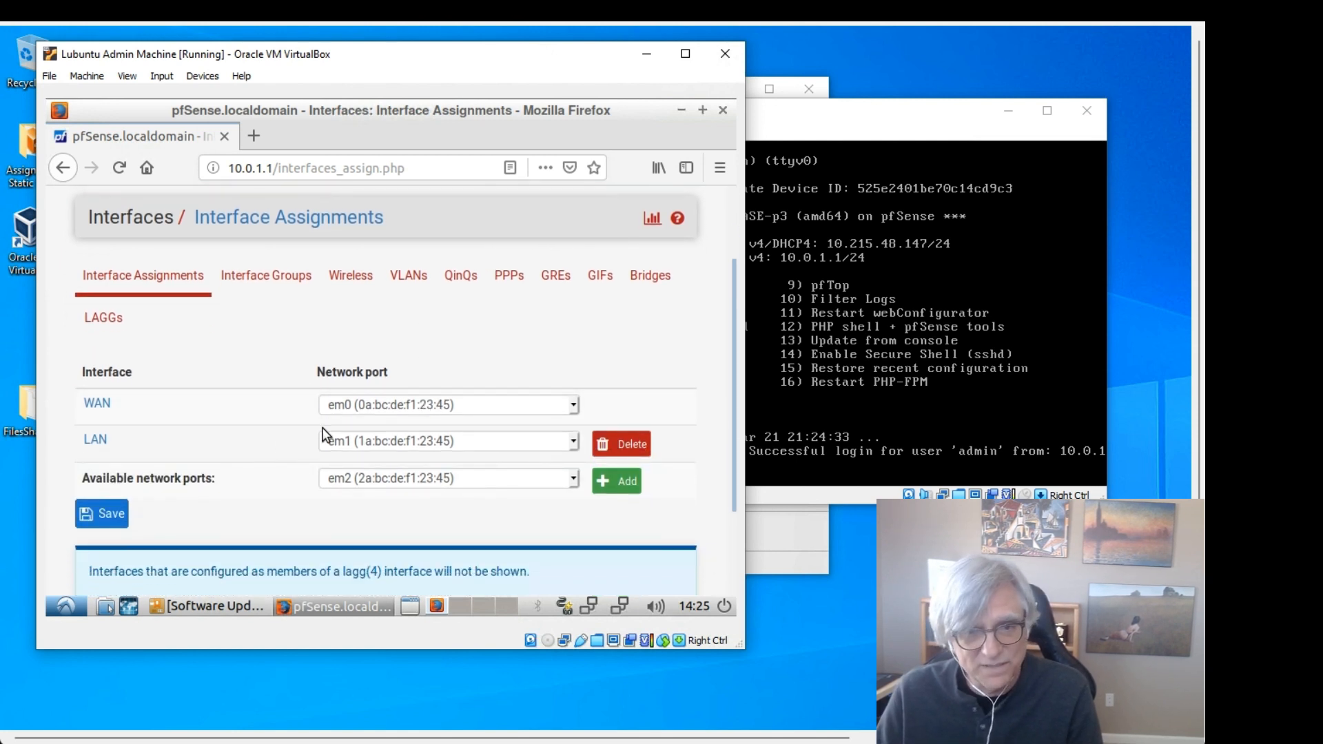
left_click(608, 486)
scroll(516, 389, "down", 5)
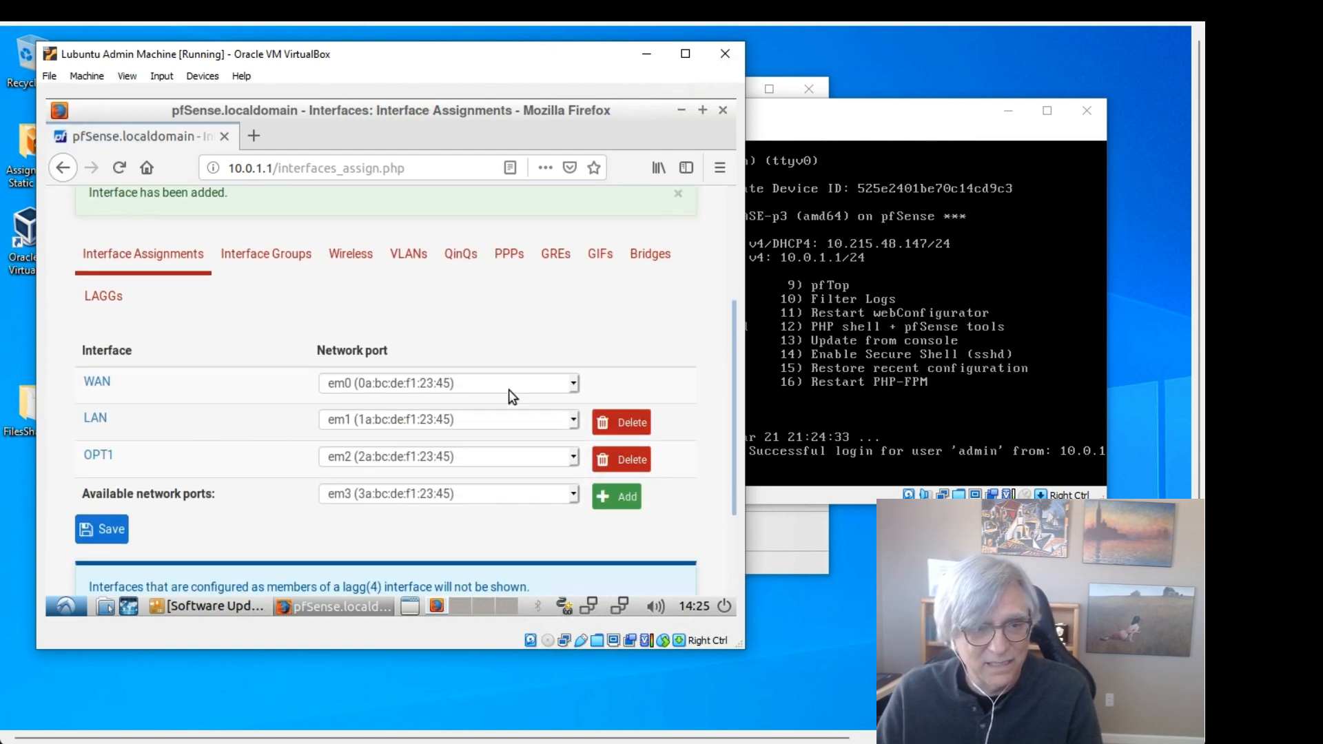
scroll(508, 390, "down", 1)
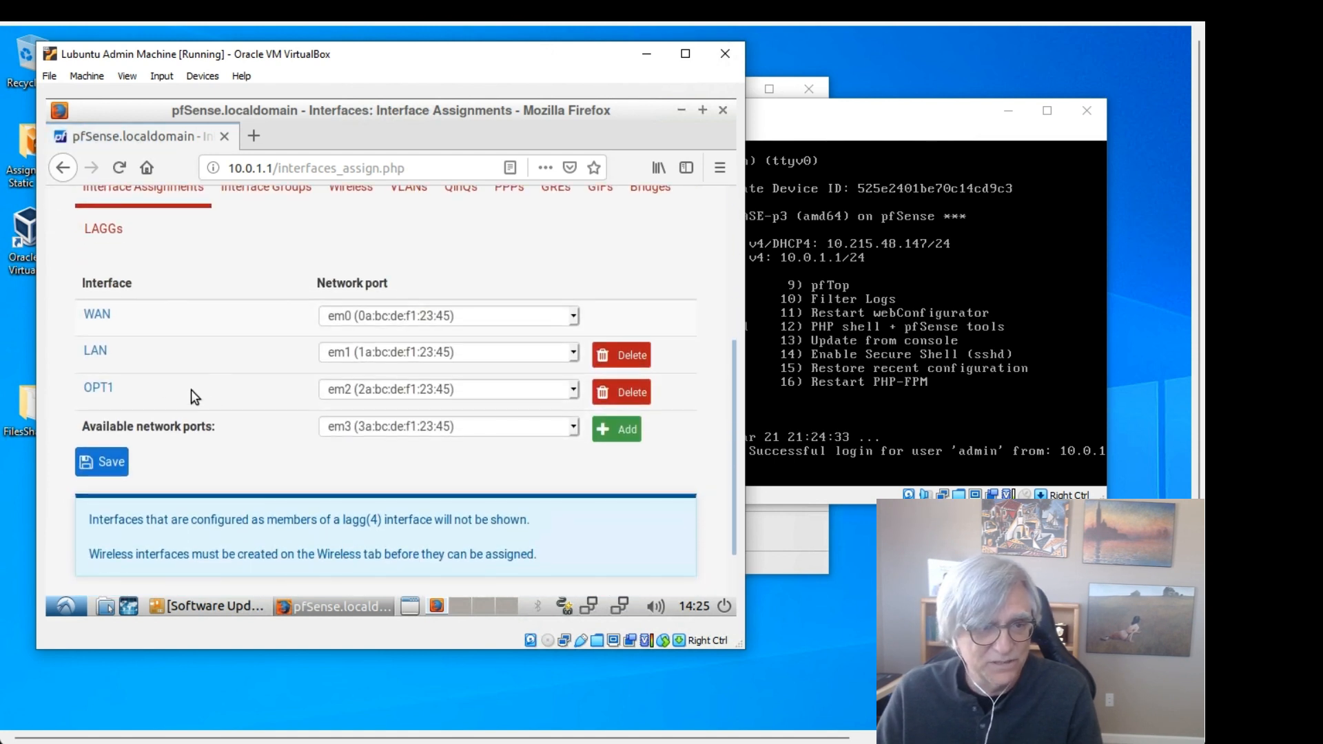
left_click(617, 432)
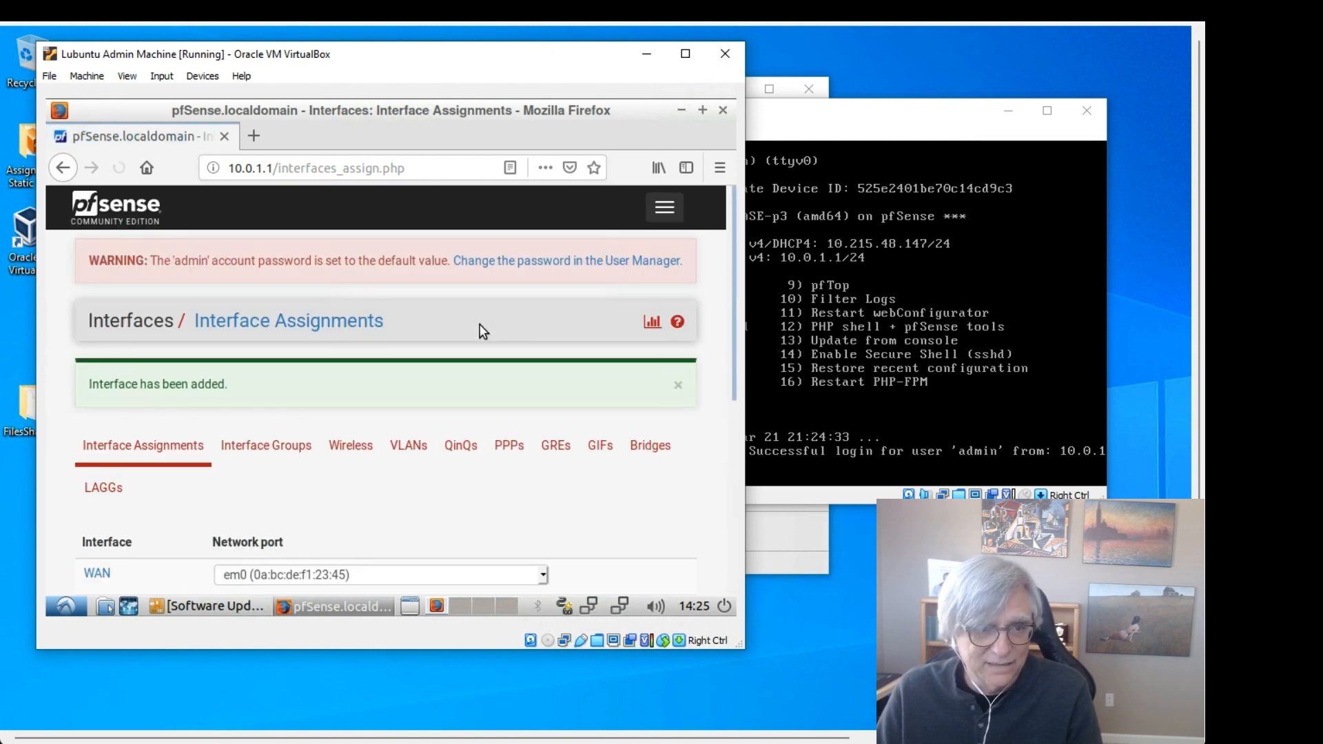
scroll(451, 349, "down", 4)
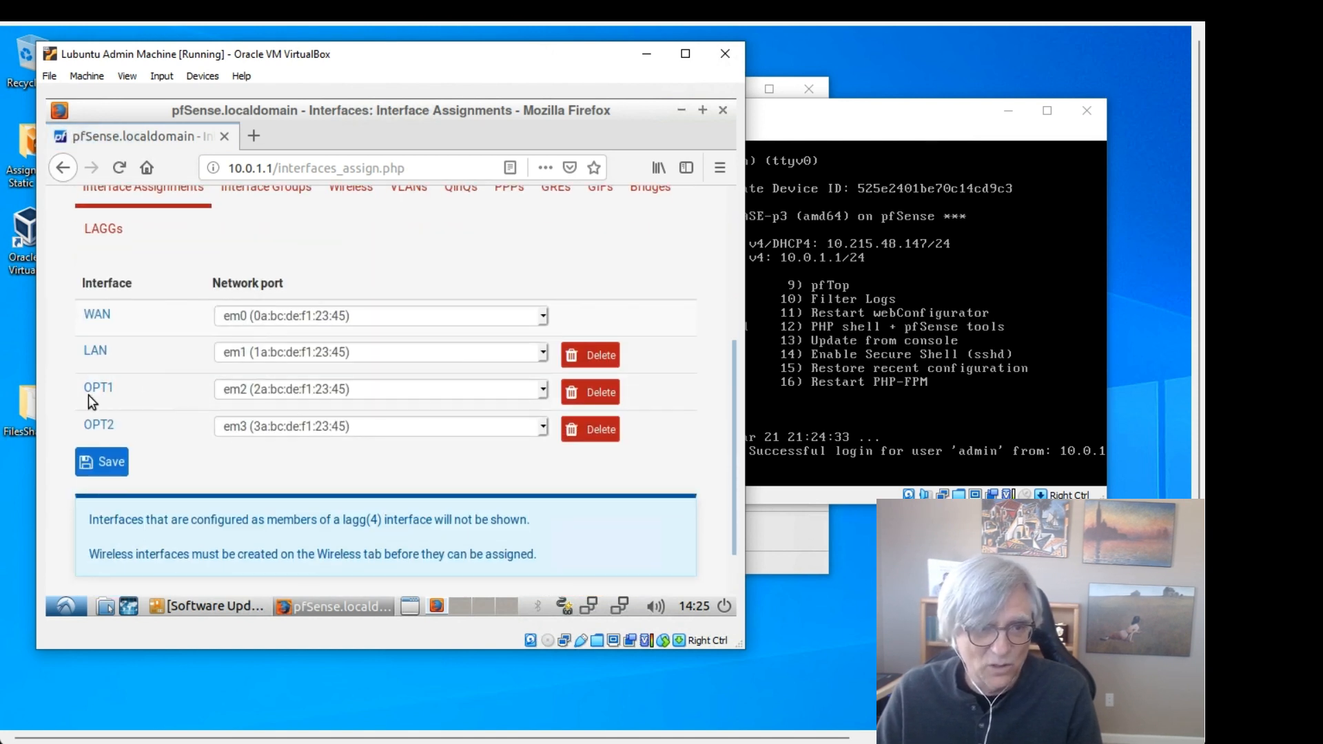
left_click(121, 468)
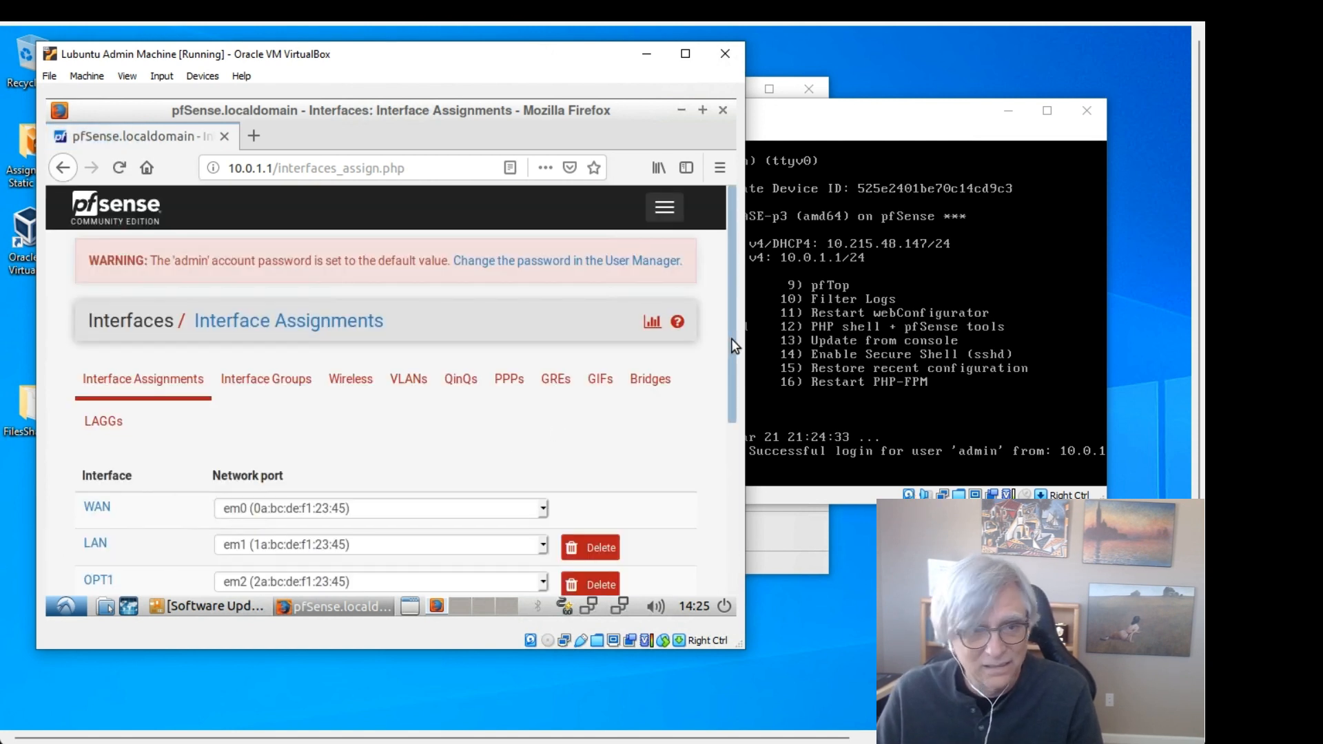
left_click_drag(730, 337, 716, 394)
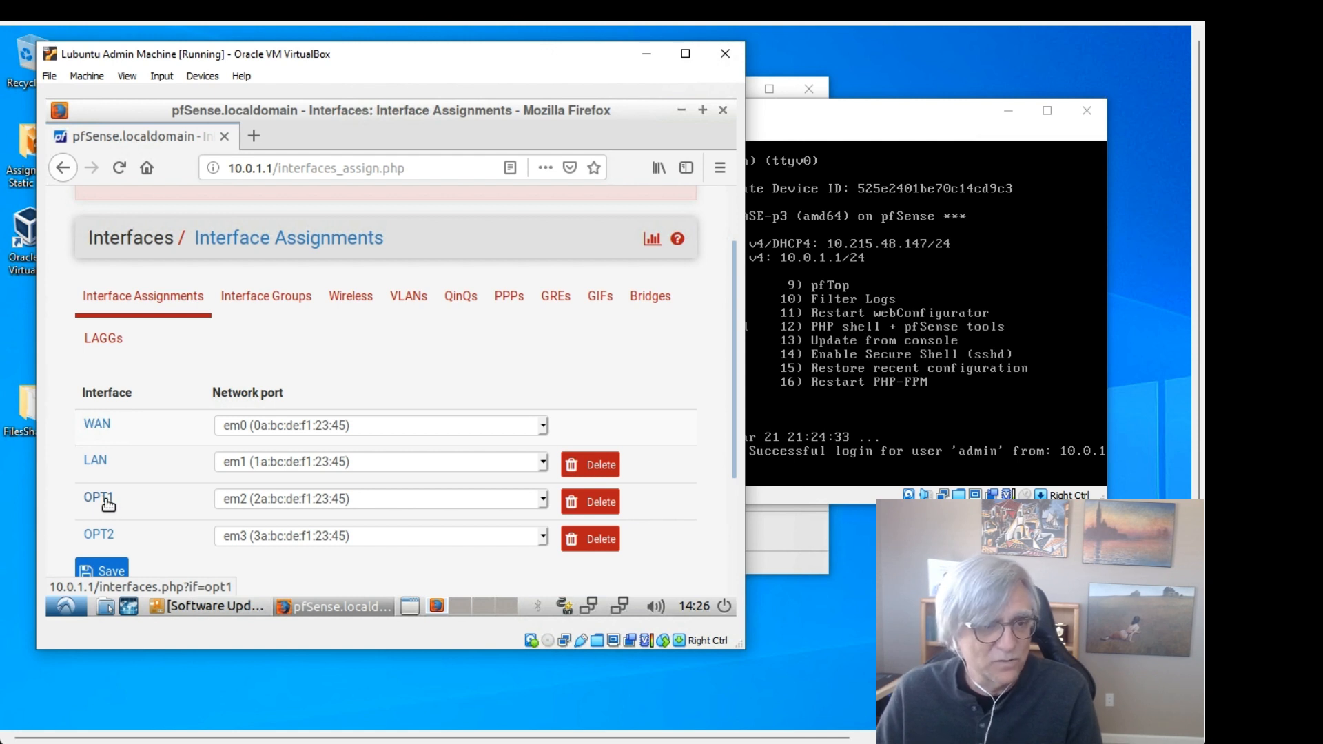
Step: Enable the OPT1 interface and change its description to DMZ
left_click(103, 499)
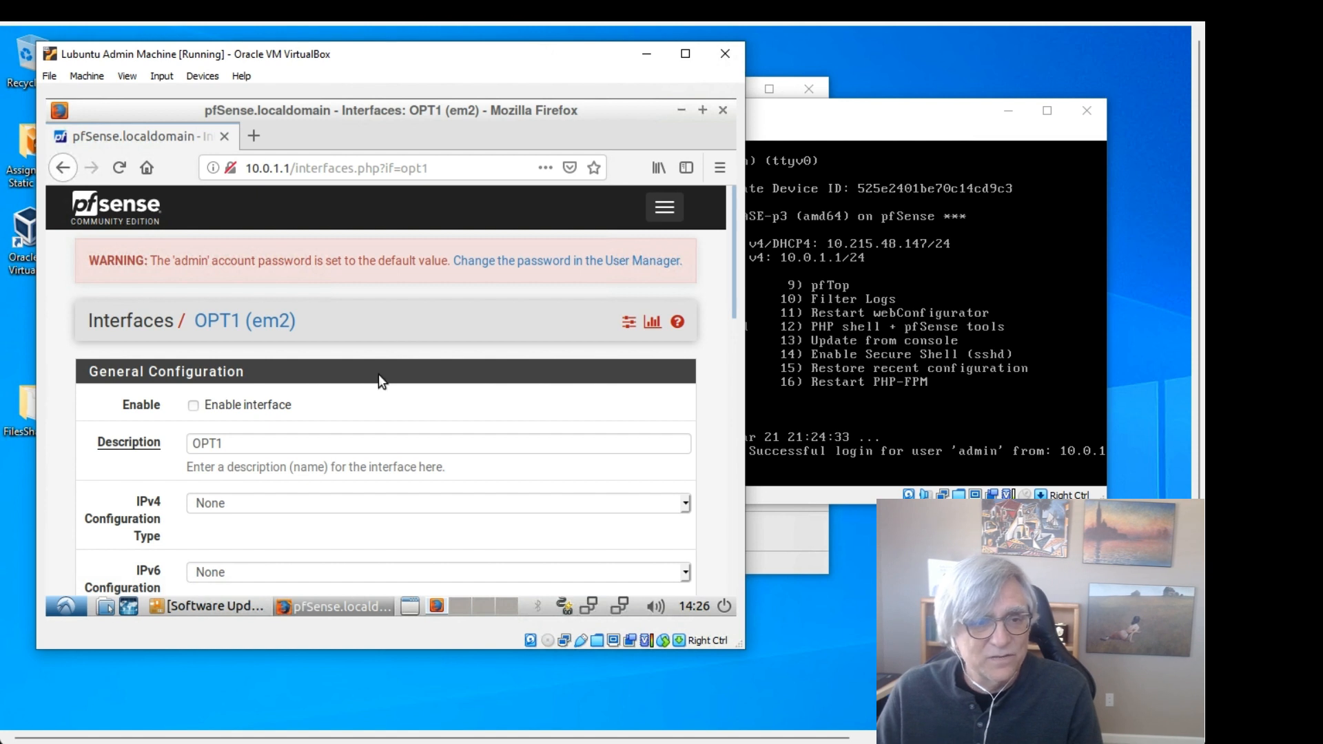
left_click(193, 406)
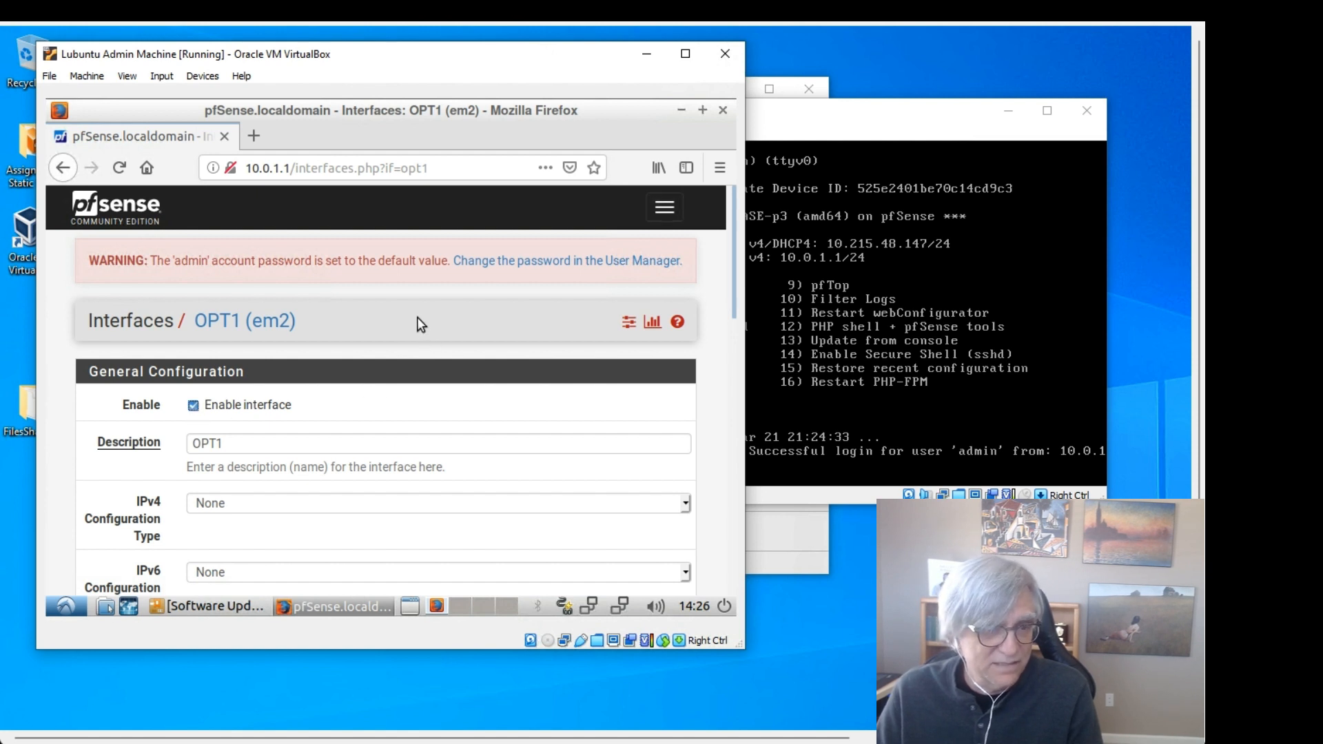
scroll(417, 321, "down", 1)
left_click_drag(269, 396, 185, 392)
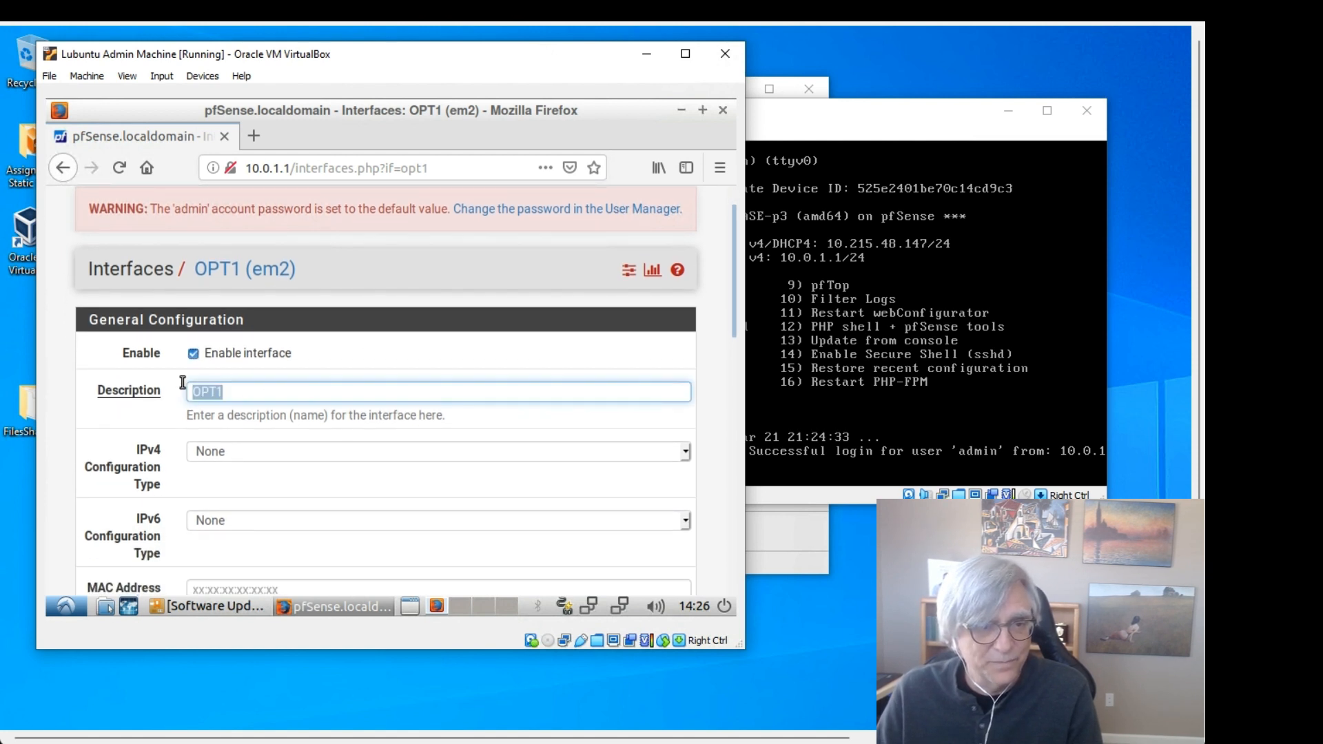
type("DMZ")
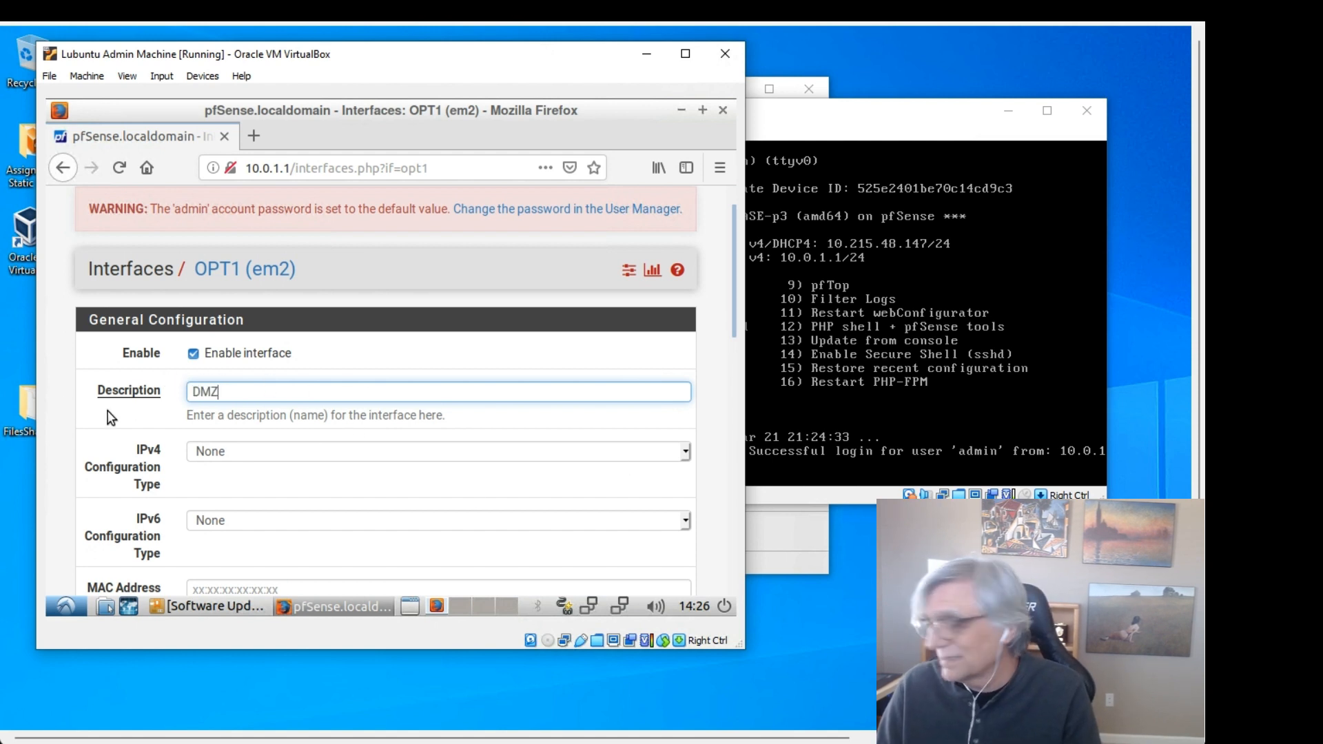
Step: Set OPT1's IPv4 Configuration Type to Static IPv4
scroll(286, 420, "down", 1)
scroll(286, 413, "down", 1)
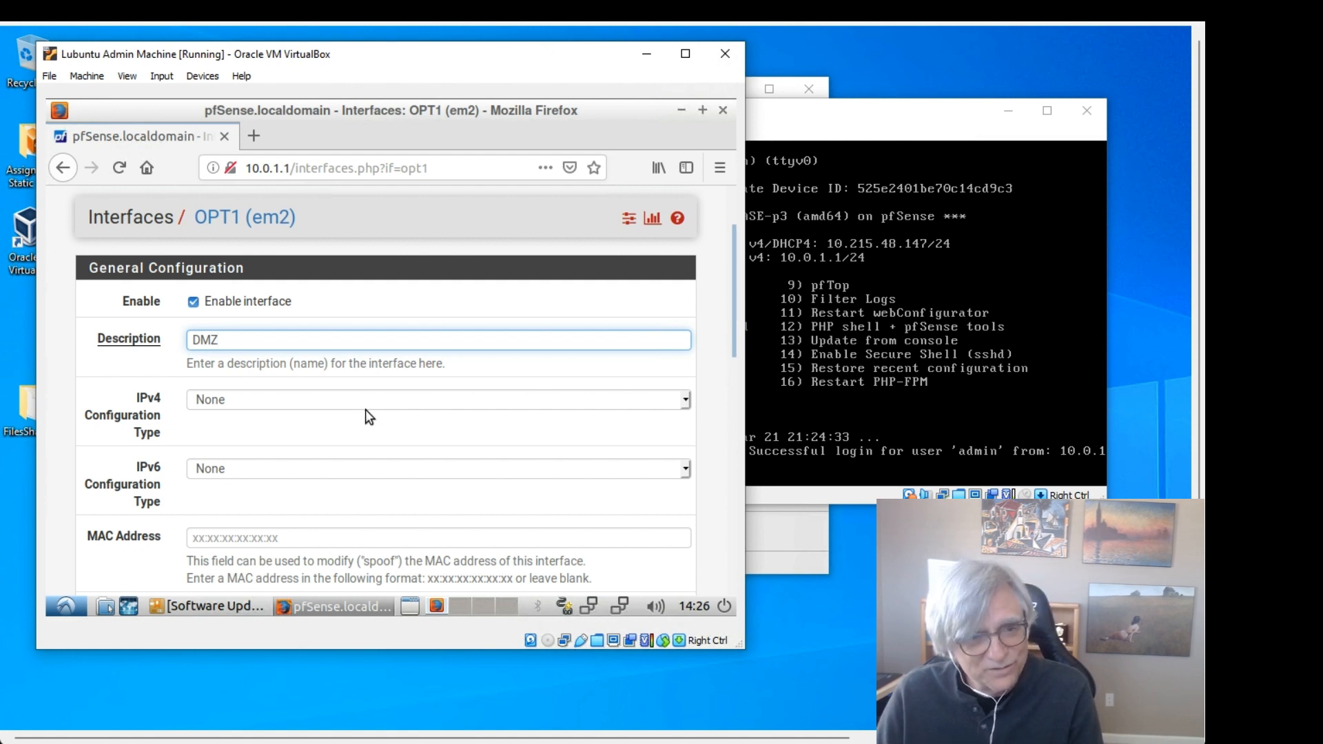
left_click(684, 402)
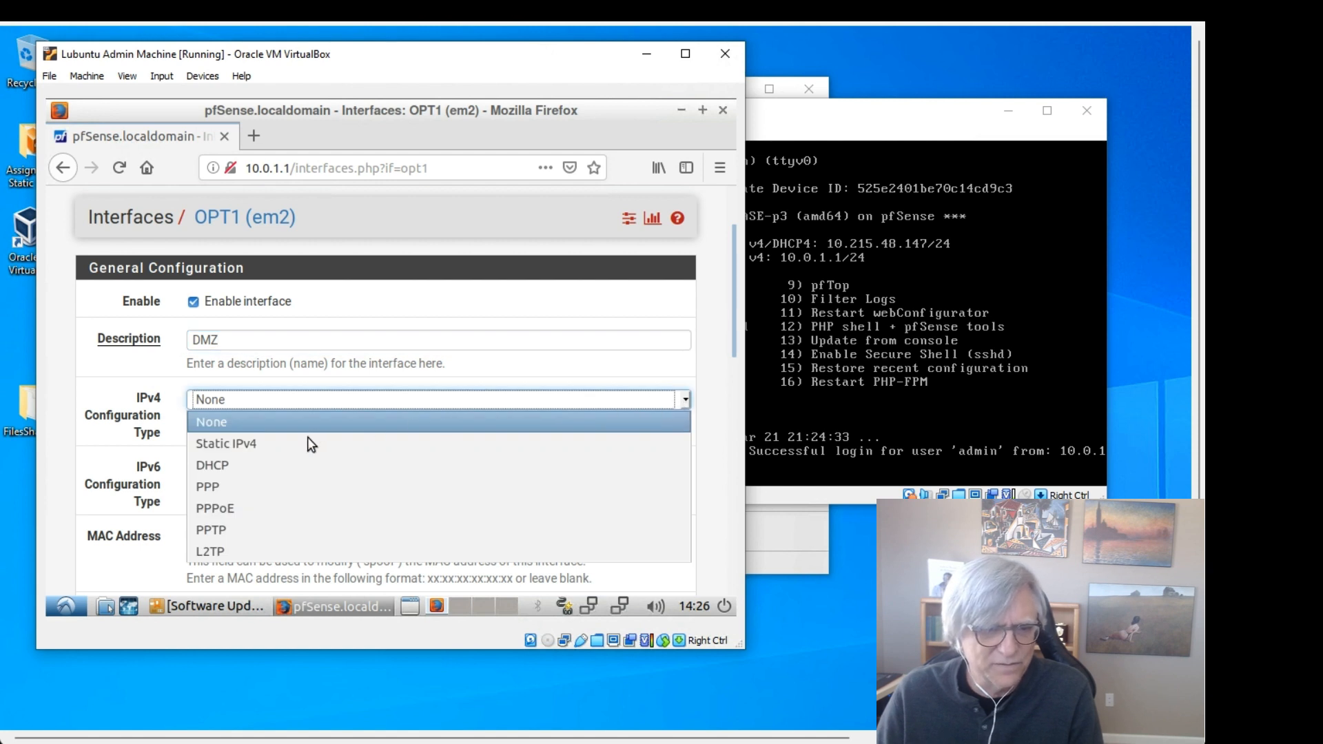
left_click(308, 443)
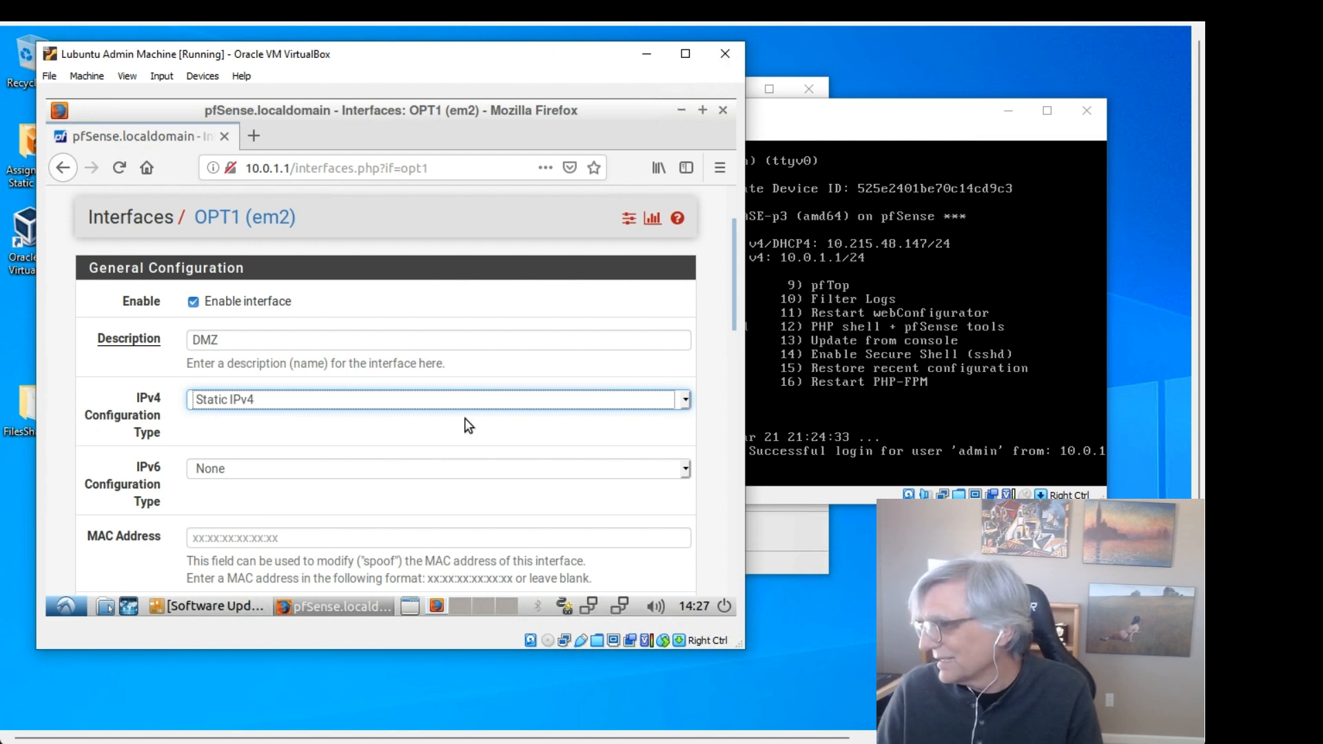
scroll(468, 426, "down", 8)
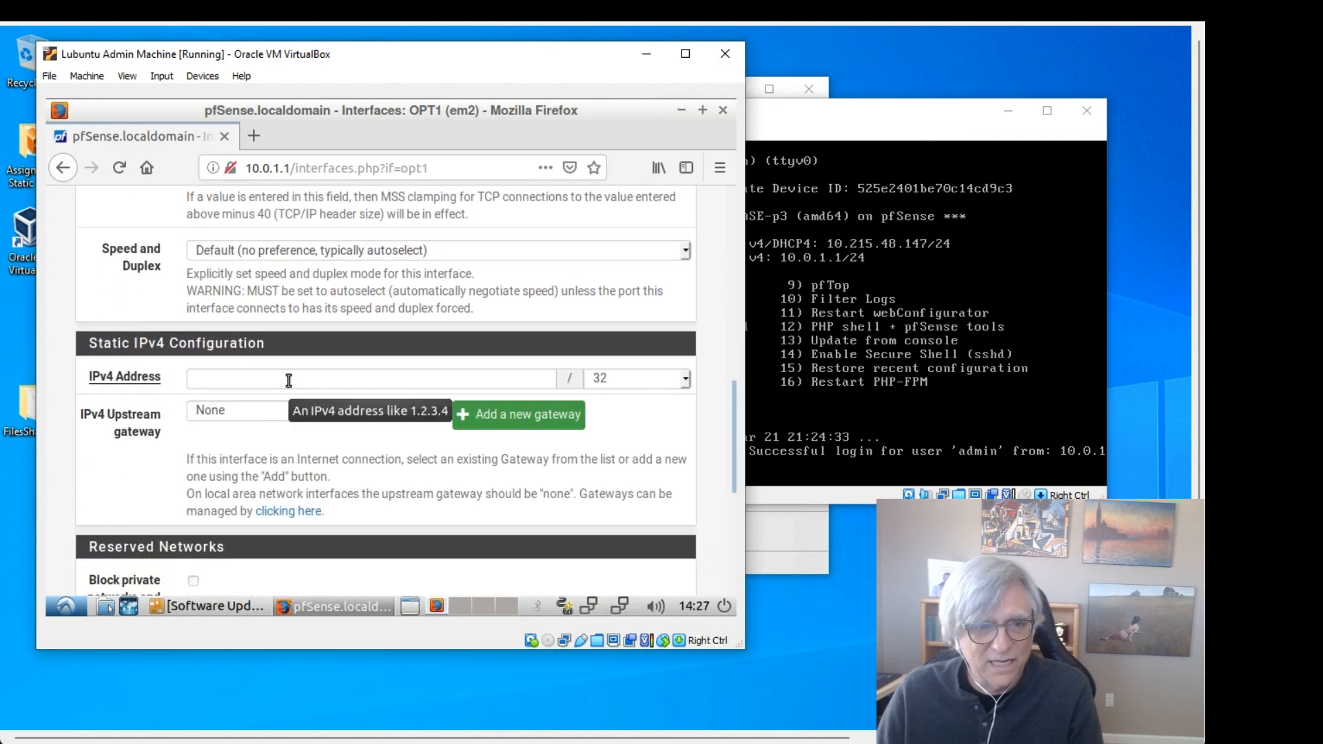
Step: Enter 10.0.2.1 as the DMZ IPv4 address with a /24 subnet mask
left_click(289, 380)
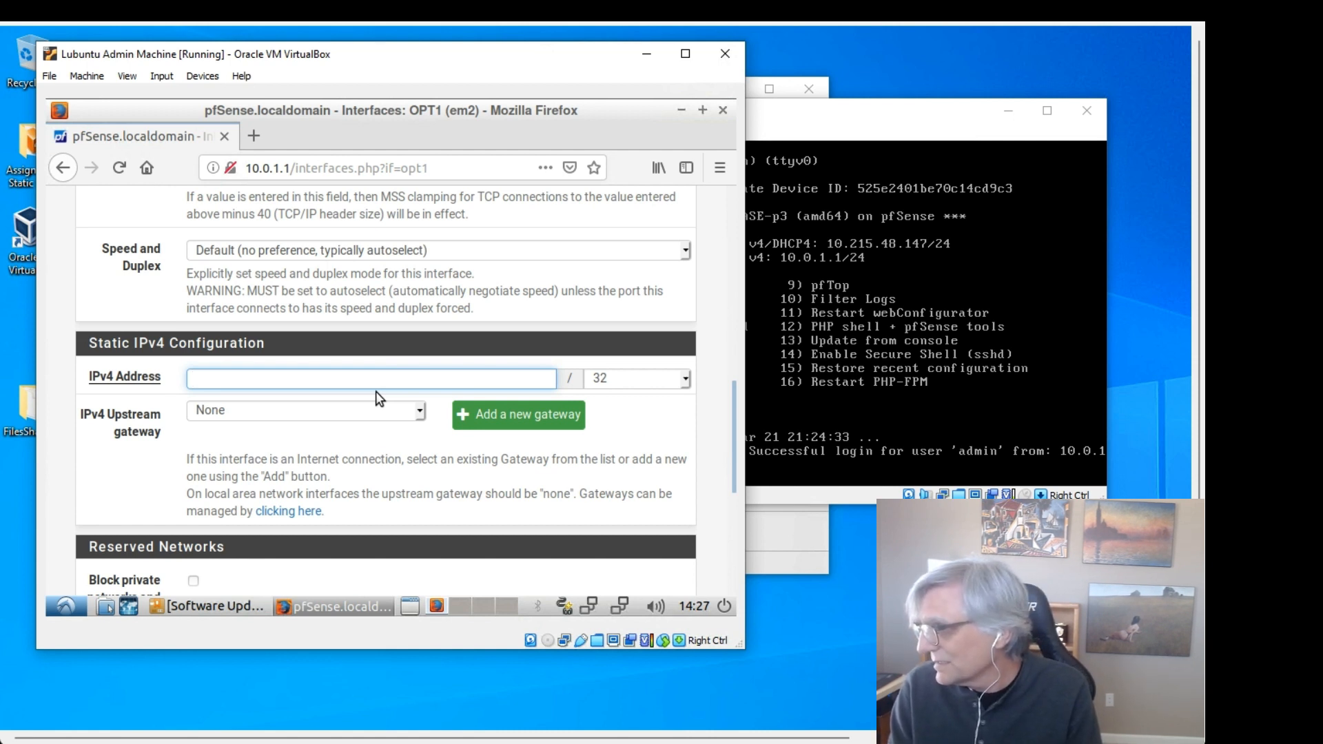
type("10.0")
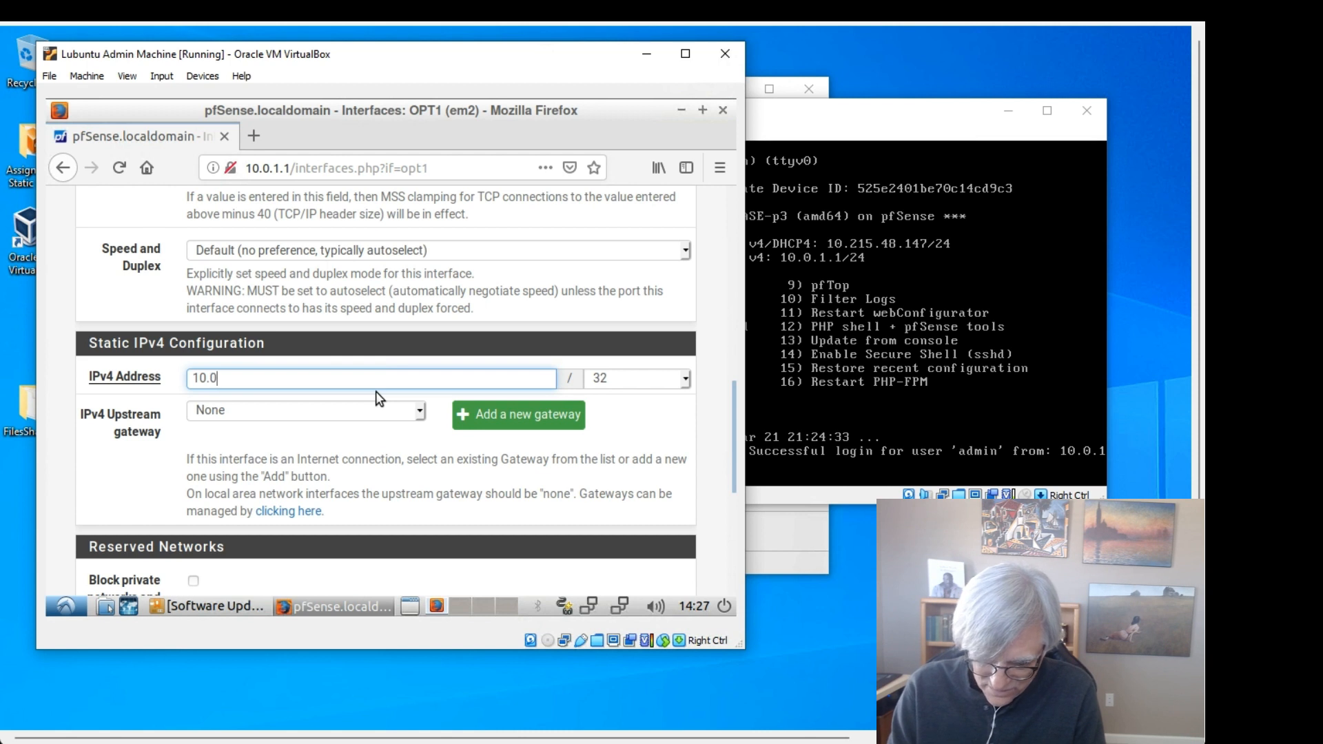
type(".2.1")
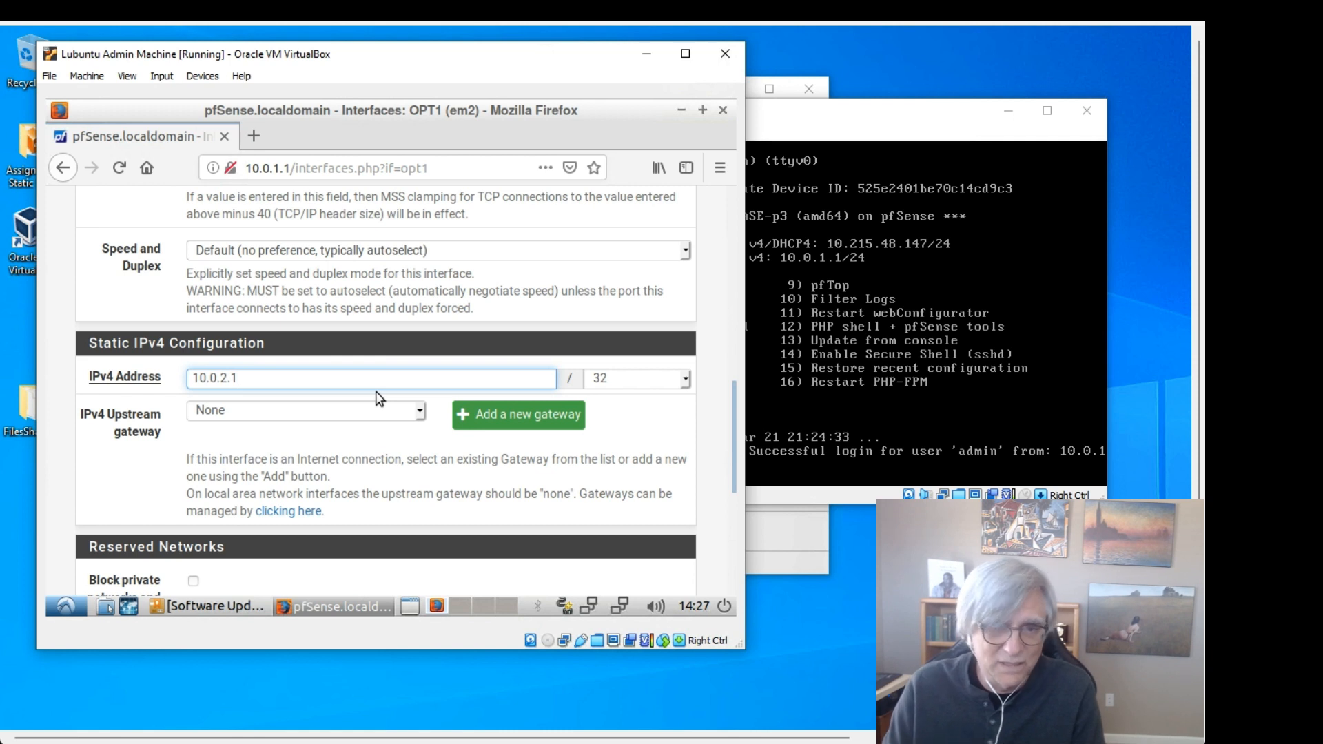
left_click(627, 378)
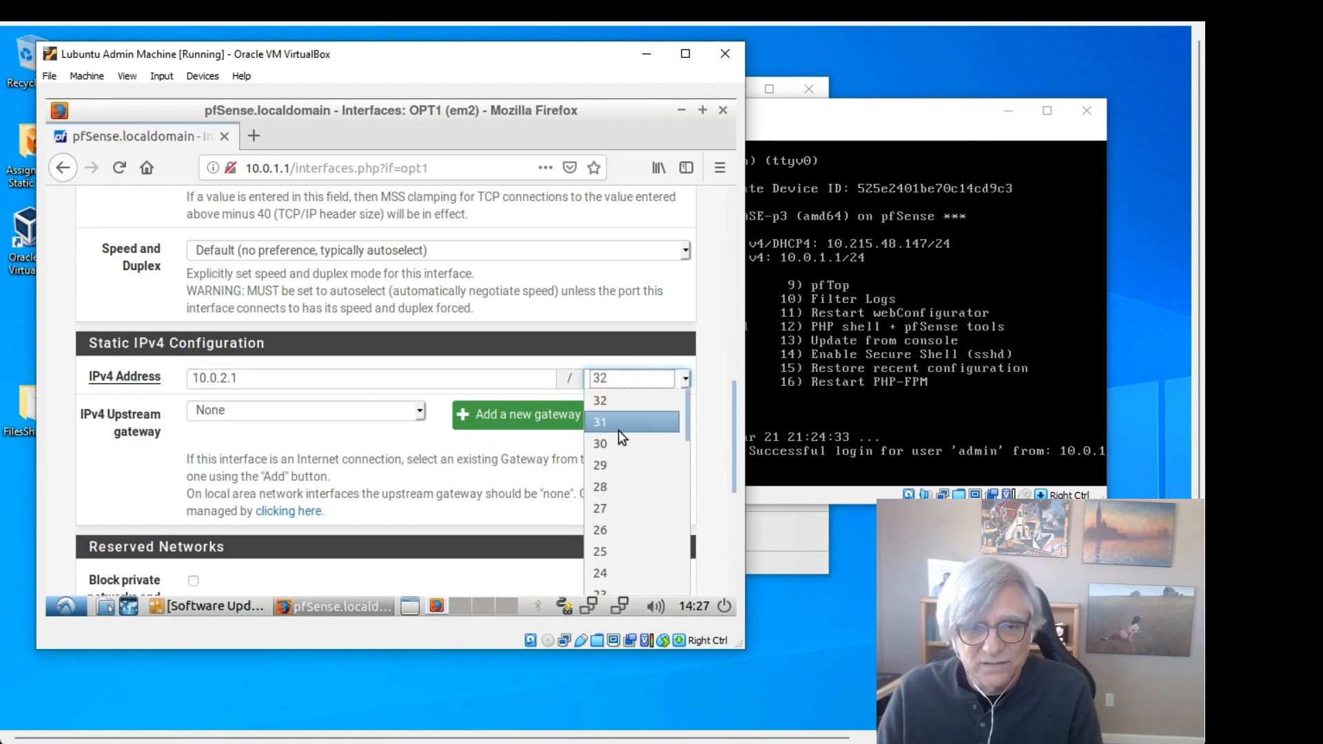
left_click(610, 573)
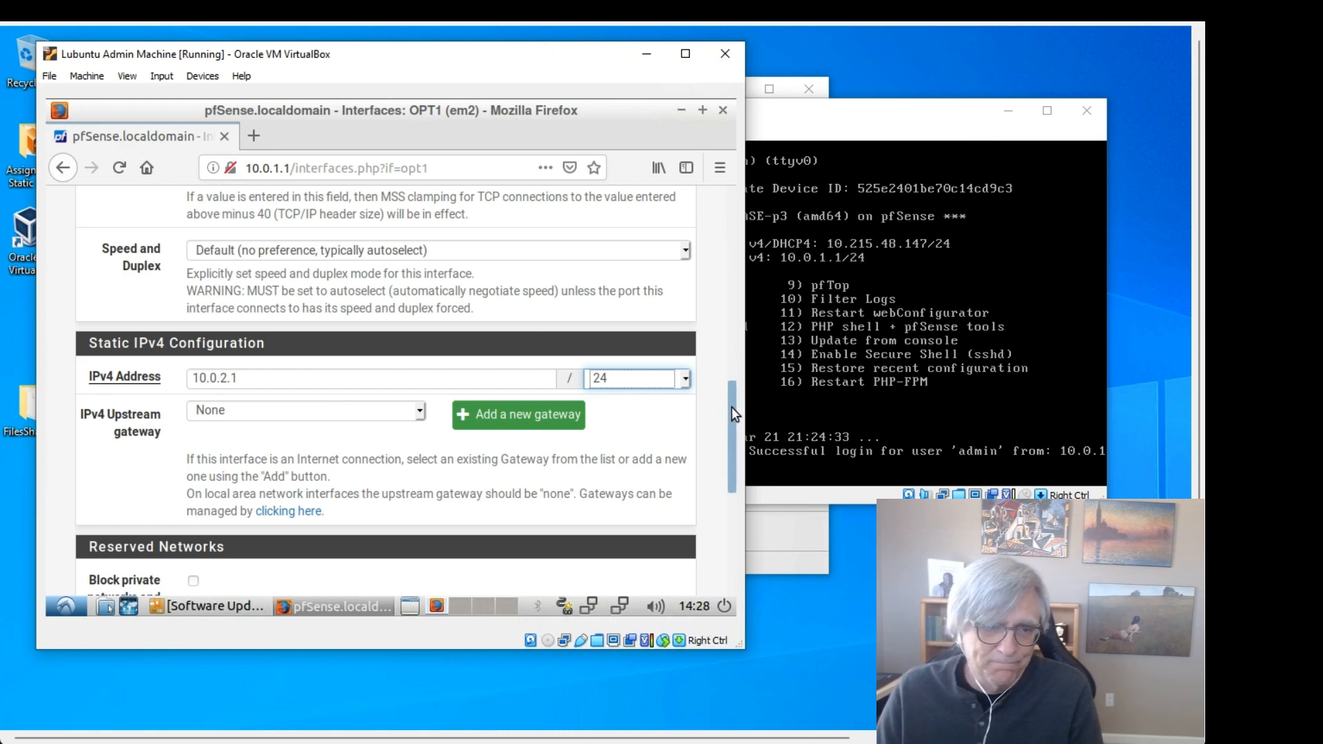
left_click_drag(730, 406, 733, 511)
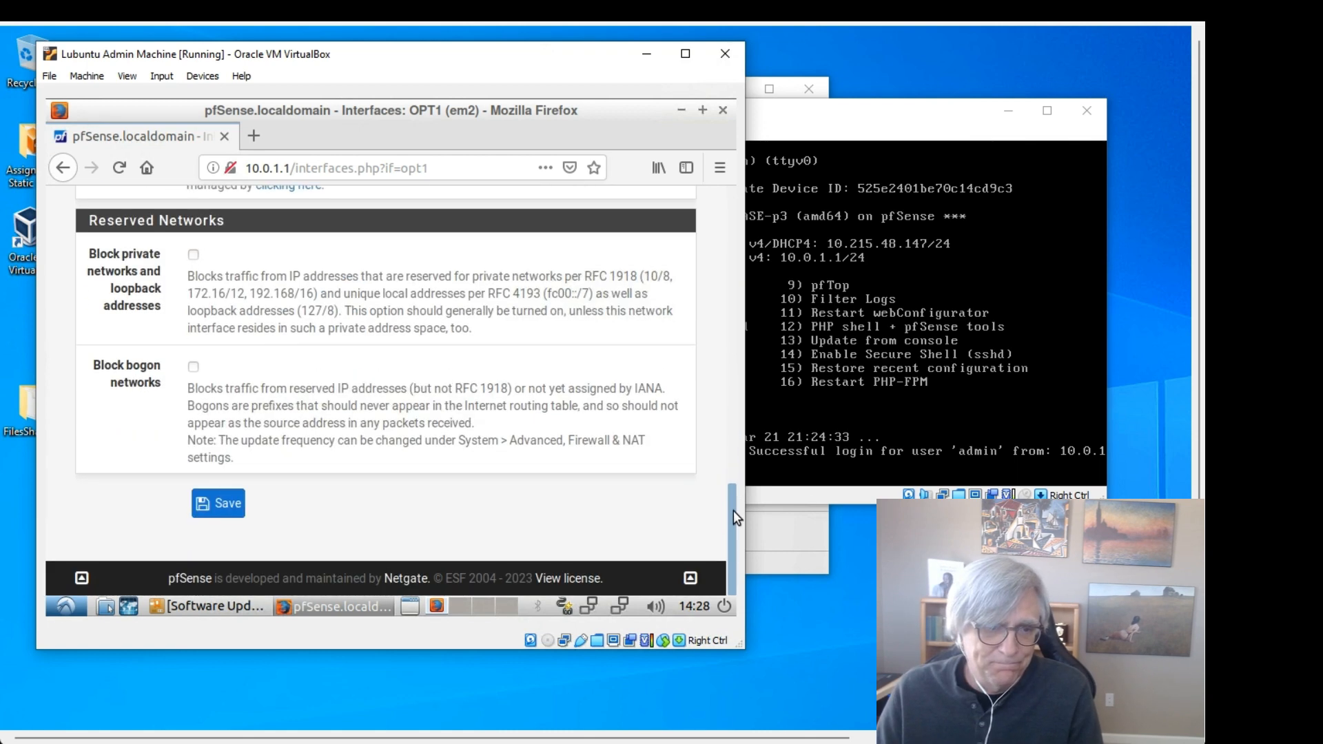
Step: Save the DMZ (em2) interface settings and apply the changes
left_click(233, 505)
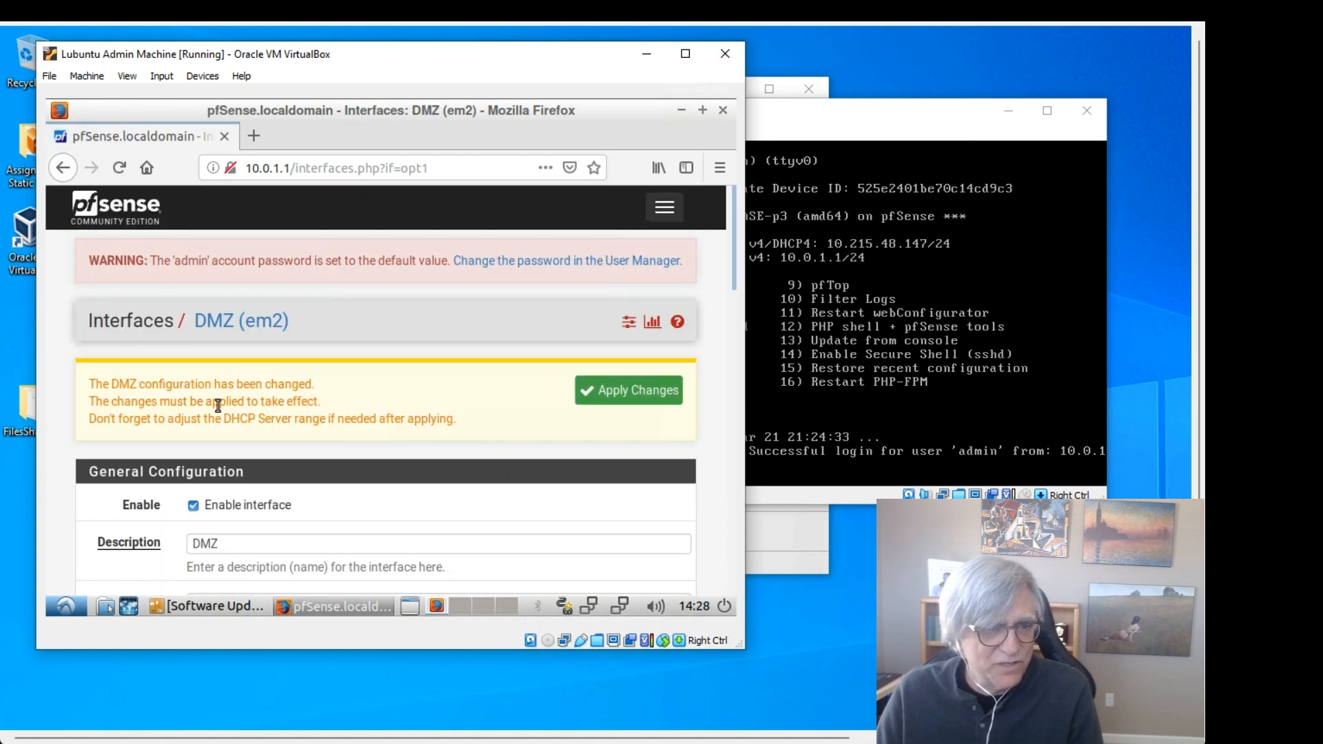
left_click(633, 398)
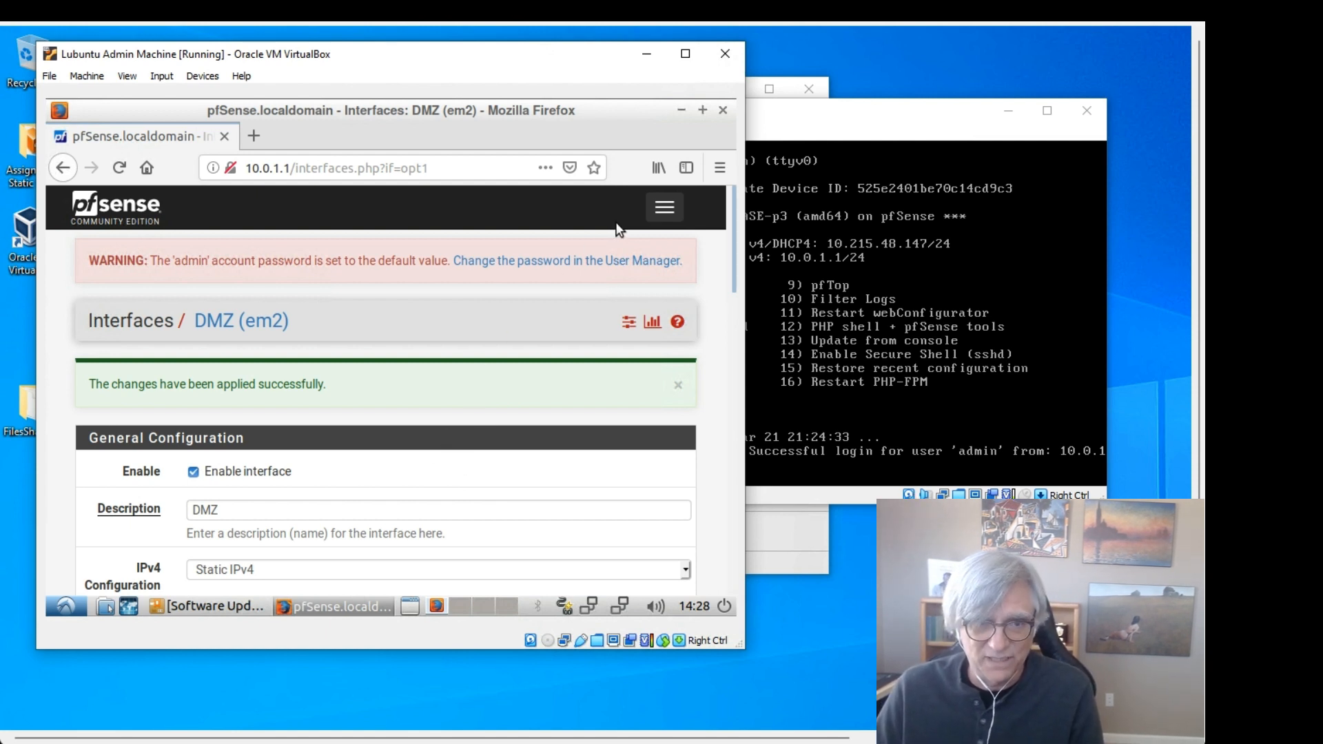
Step: Under Services > DHCP Server, select the DMZ interface and tick Enable DHCP server
left_click(665, 209)
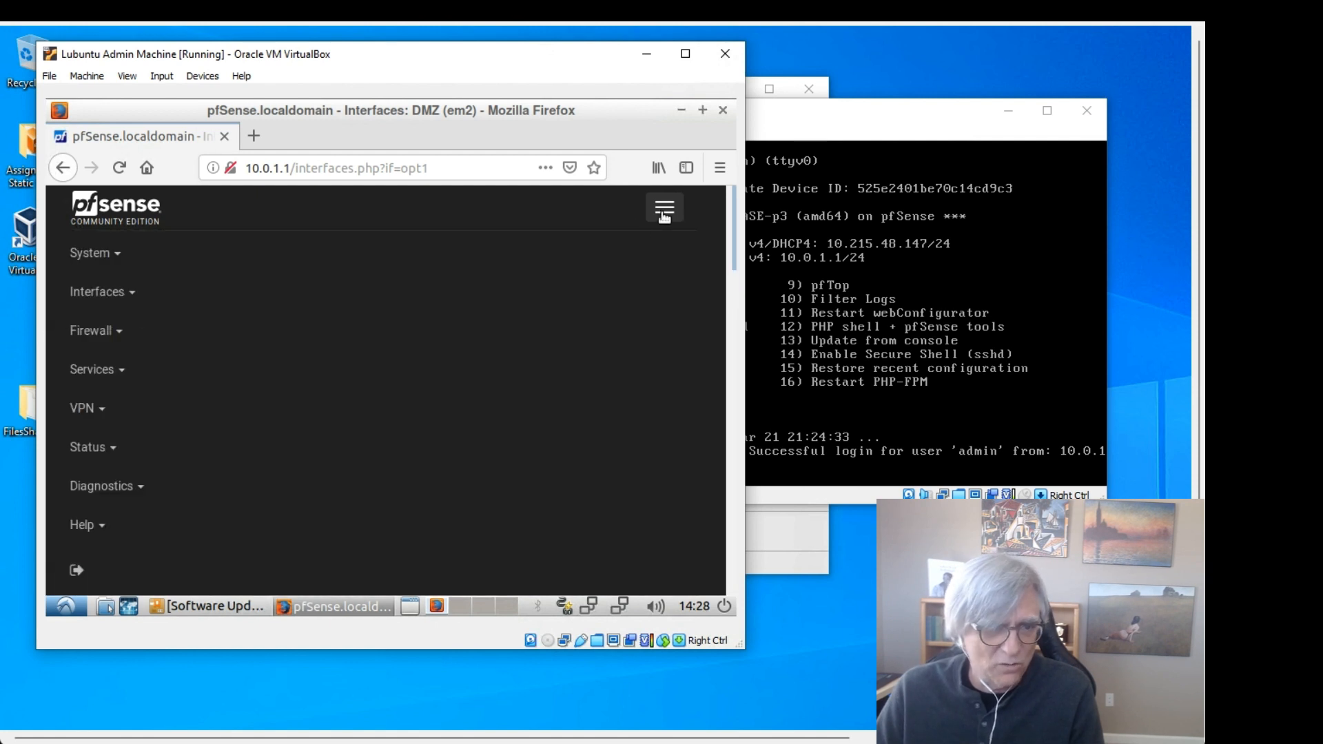
left_click(121, 372)
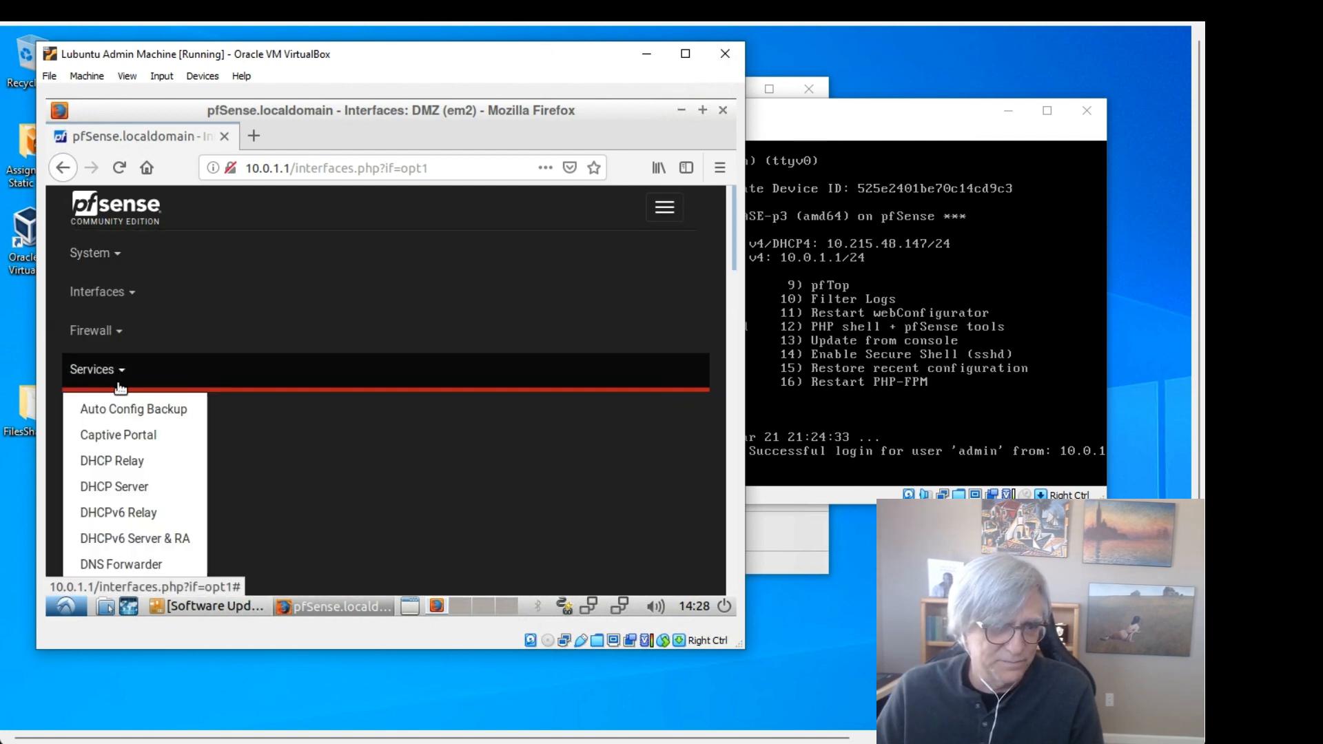
left_click(105, 486)
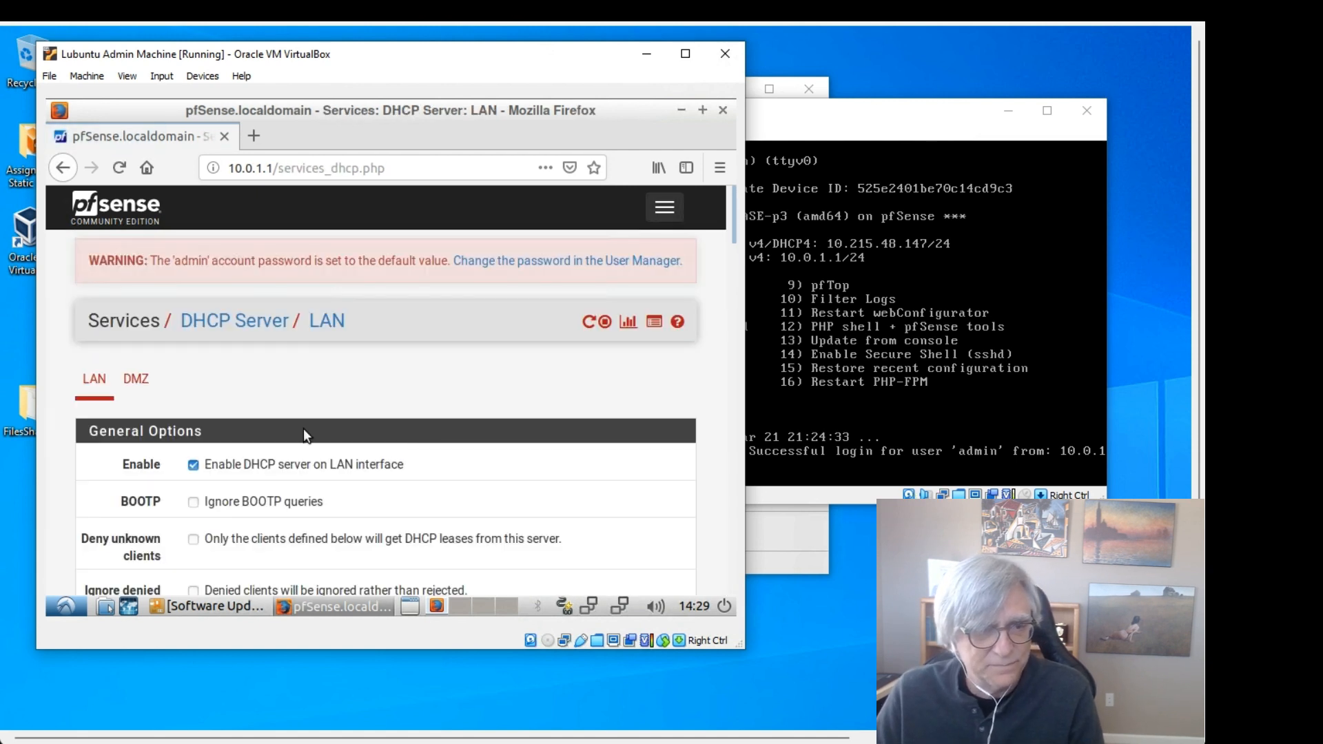
left_click(137, 381)
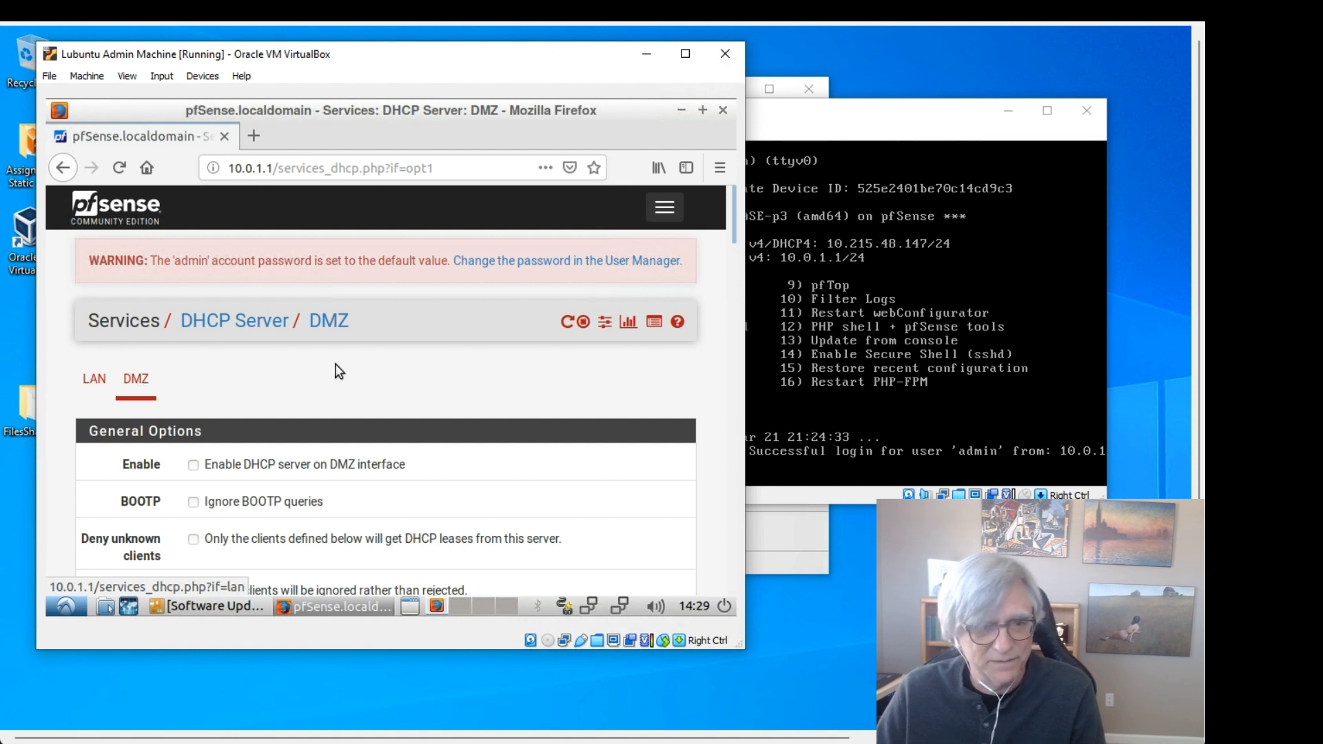
scroll(348, 396, "down", 3)
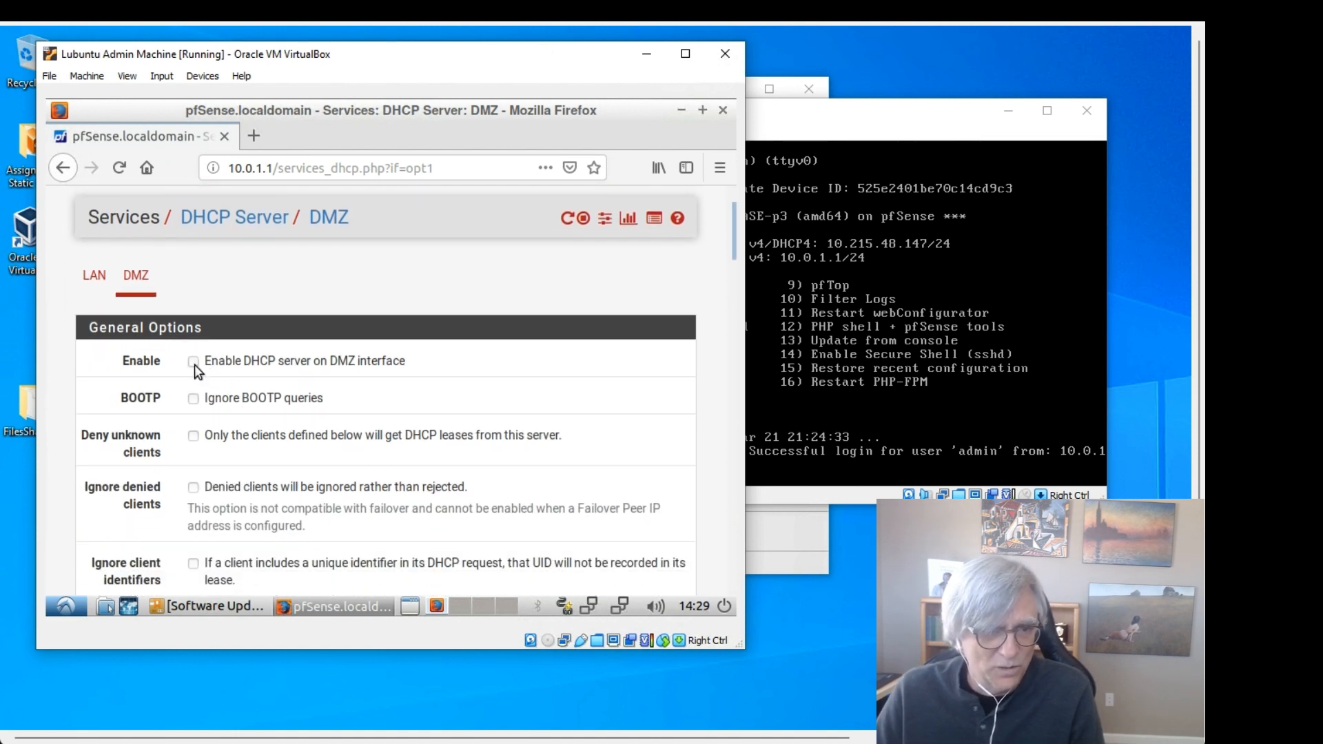
left_click(193, 363)
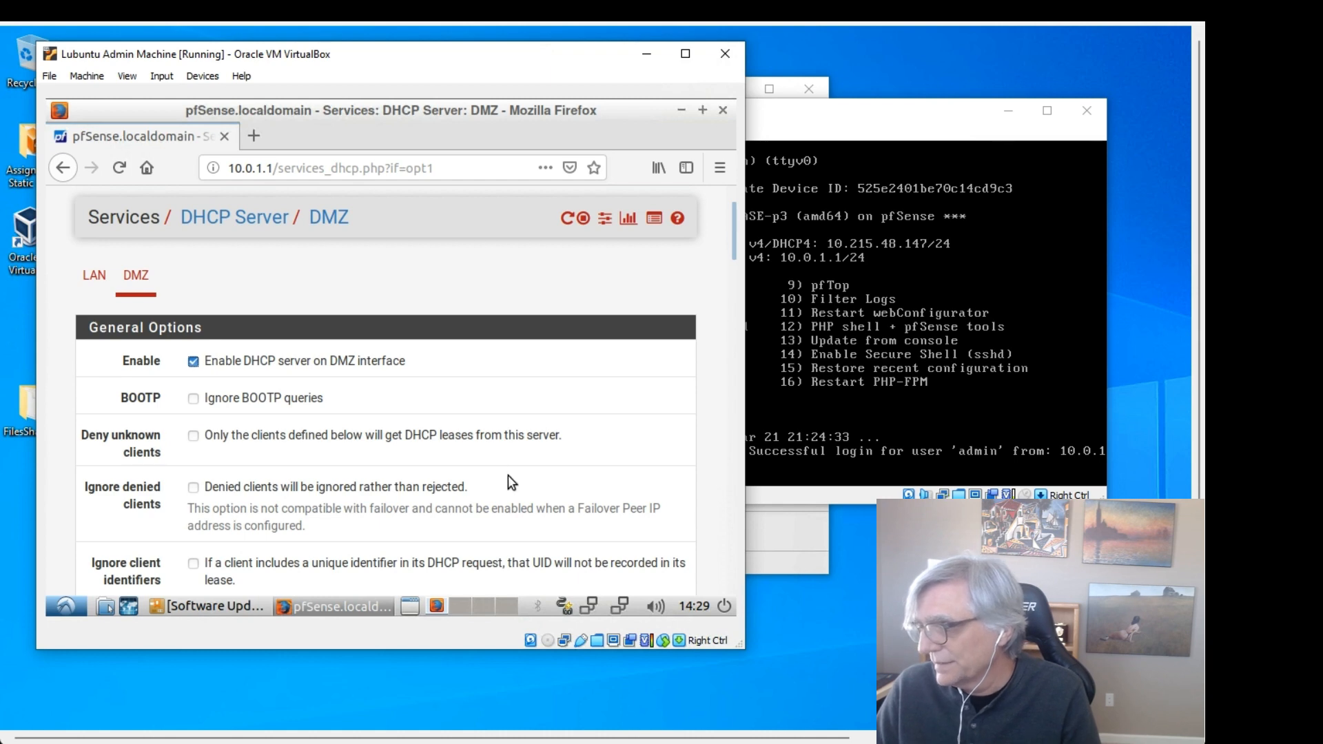
Step: Set the DMZ DHCP range from 10.0.2.3 to 10.0.2.99
scroll(365, 423, "down", 5)
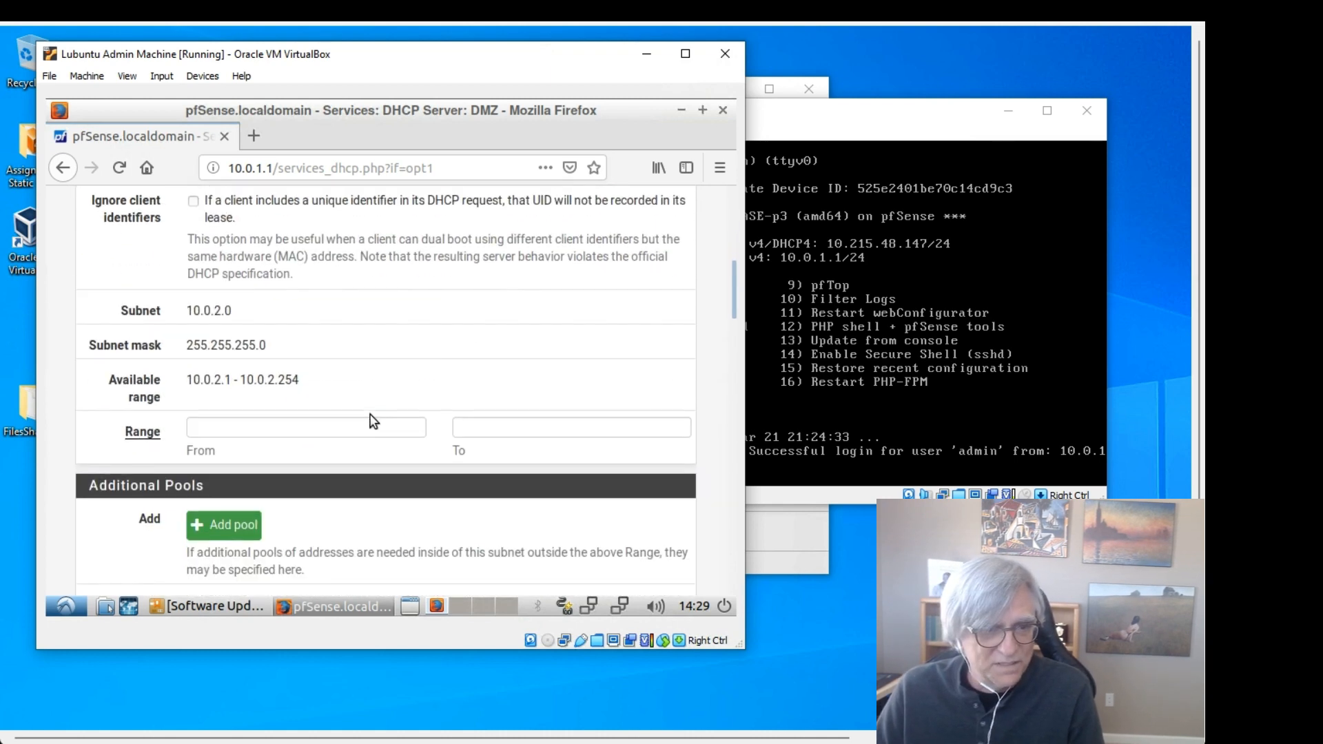
left_click(328, 431)
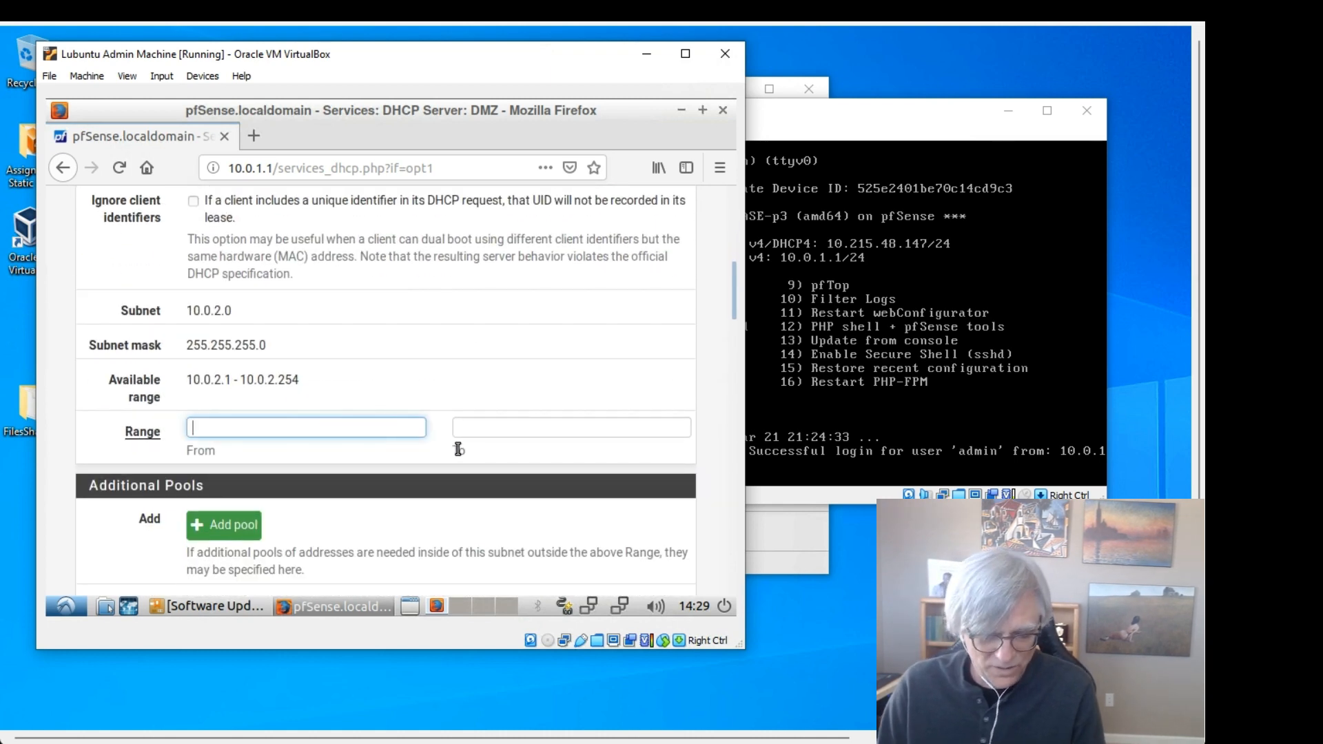
type("10")
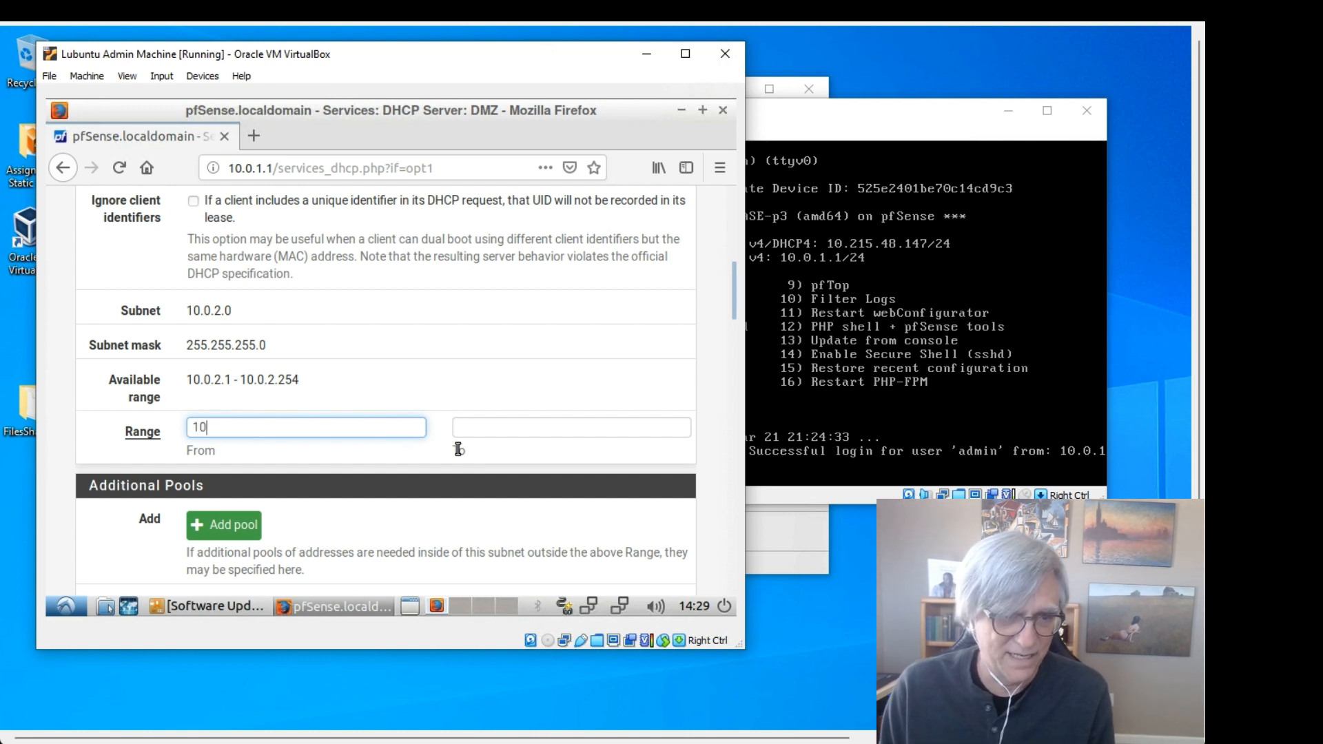
type(".0")
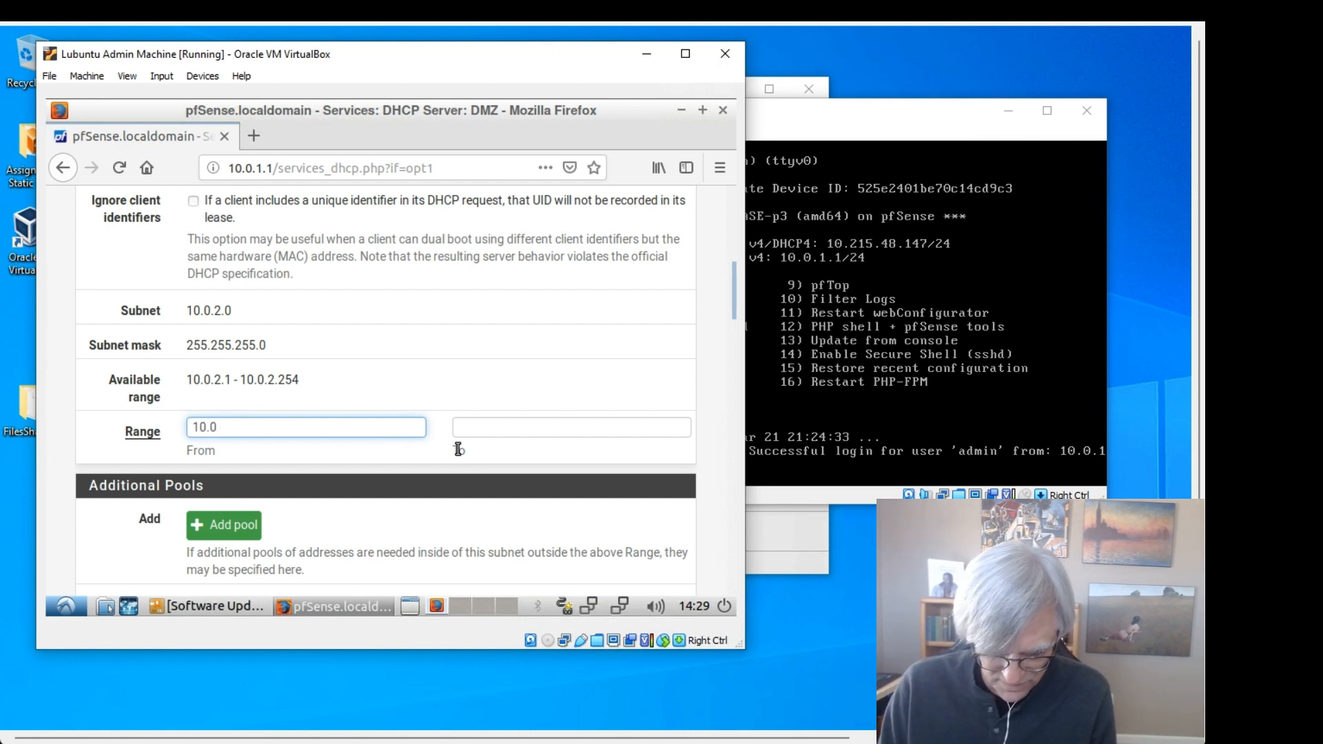
type(".2")
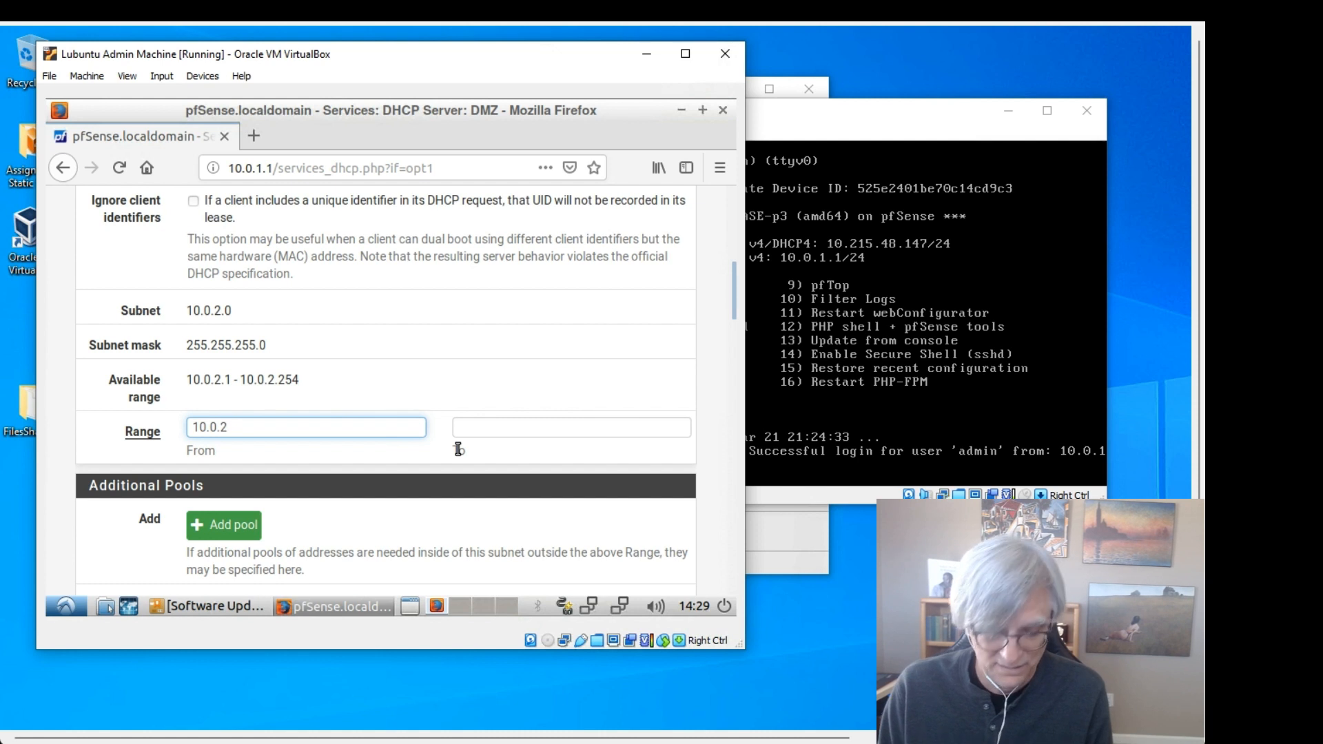
type(".3")
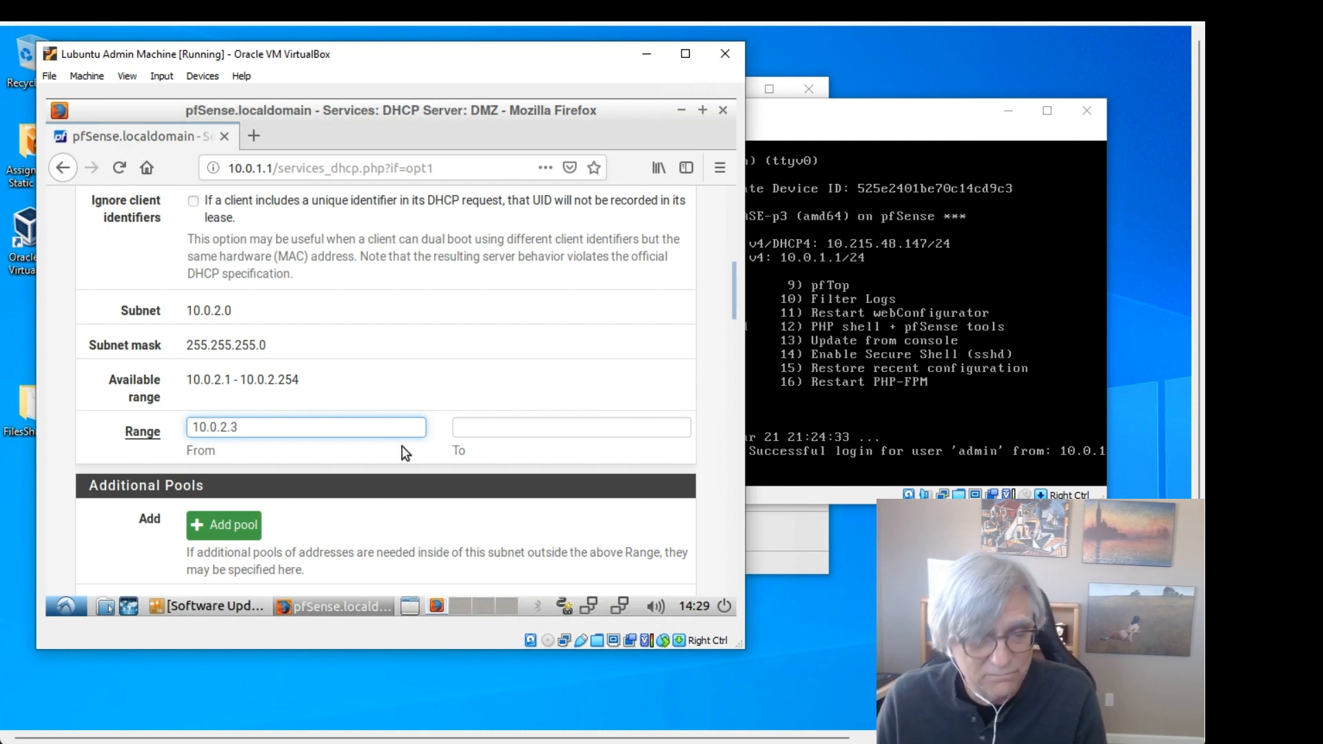
left_click(531, 426)
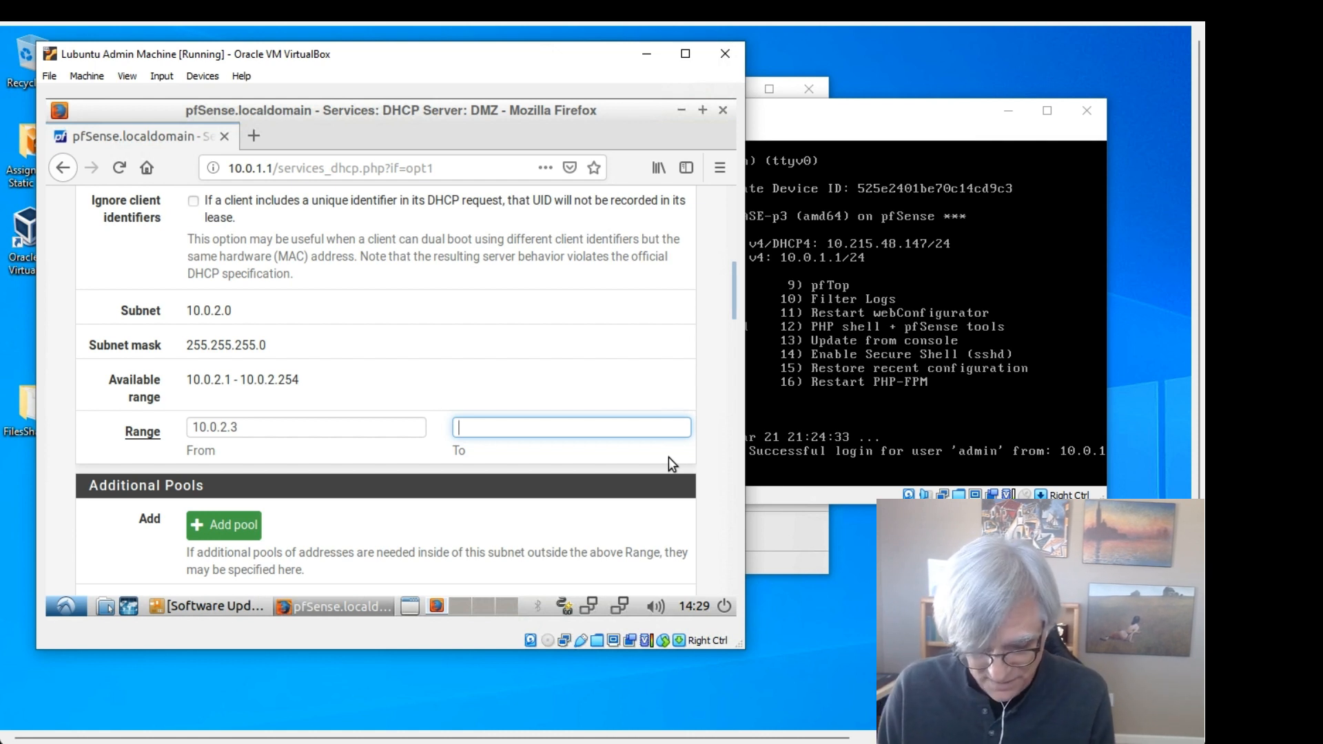
type("10.0")
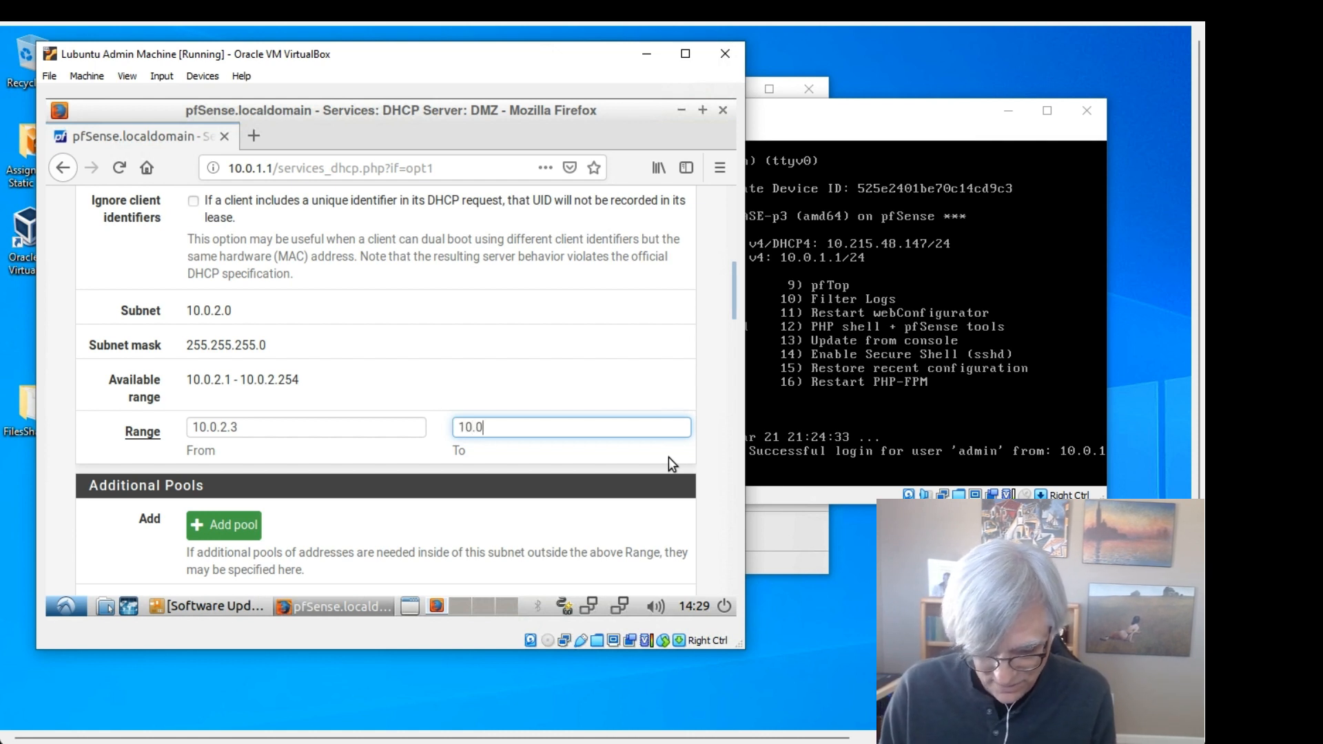
type(".2")
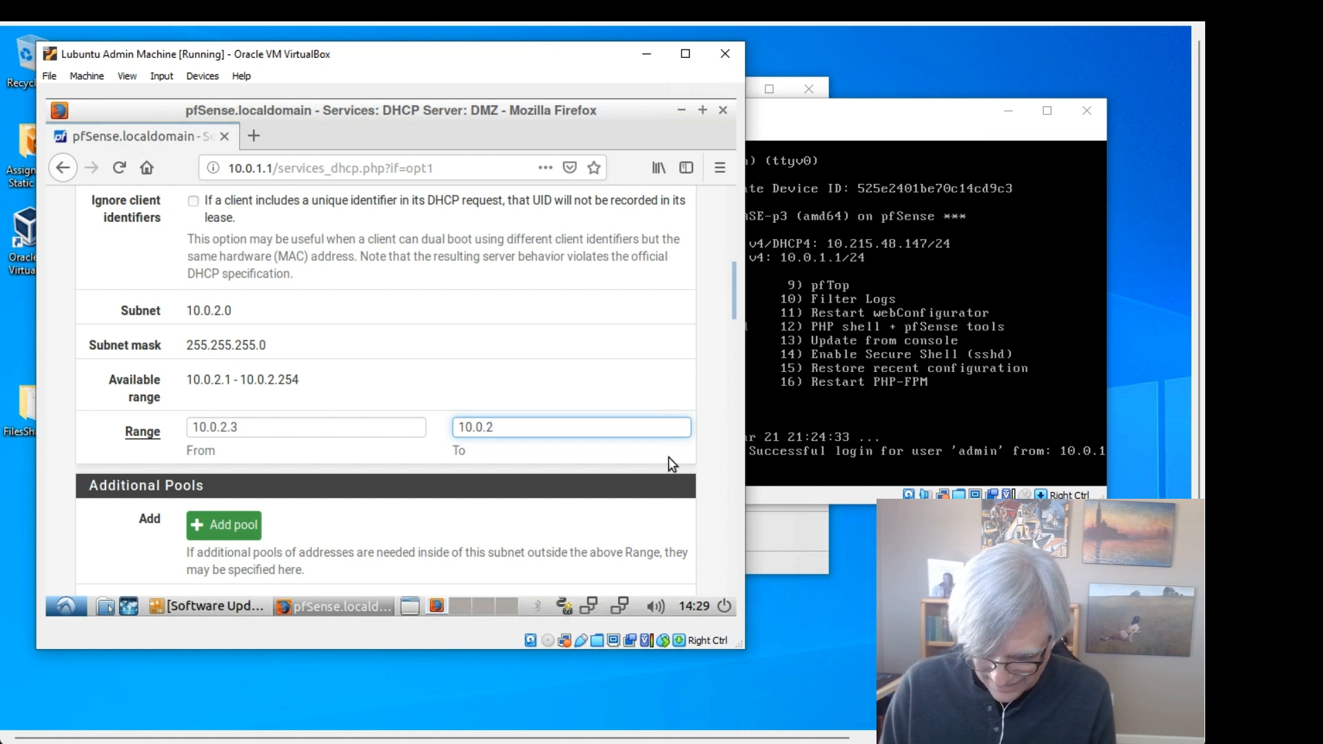
type(".99")
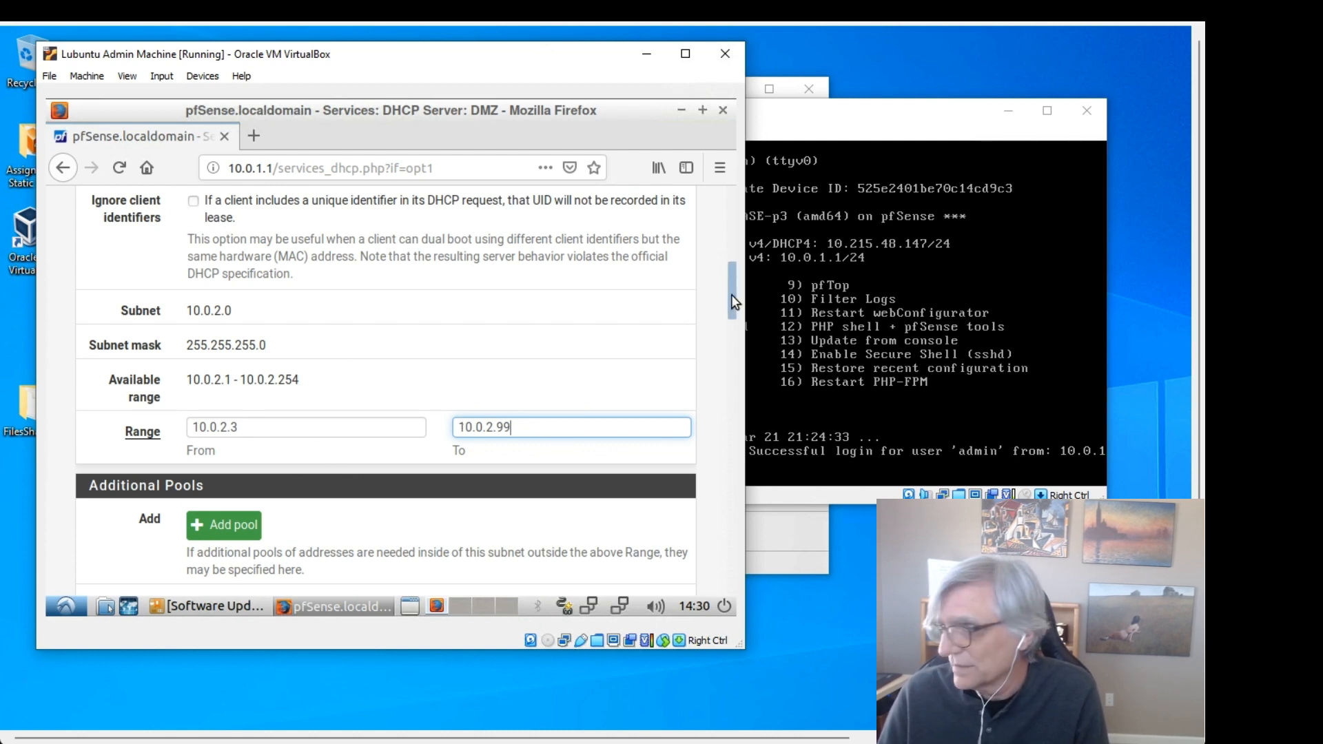
left_click_drag(730, 295, 737, 568)
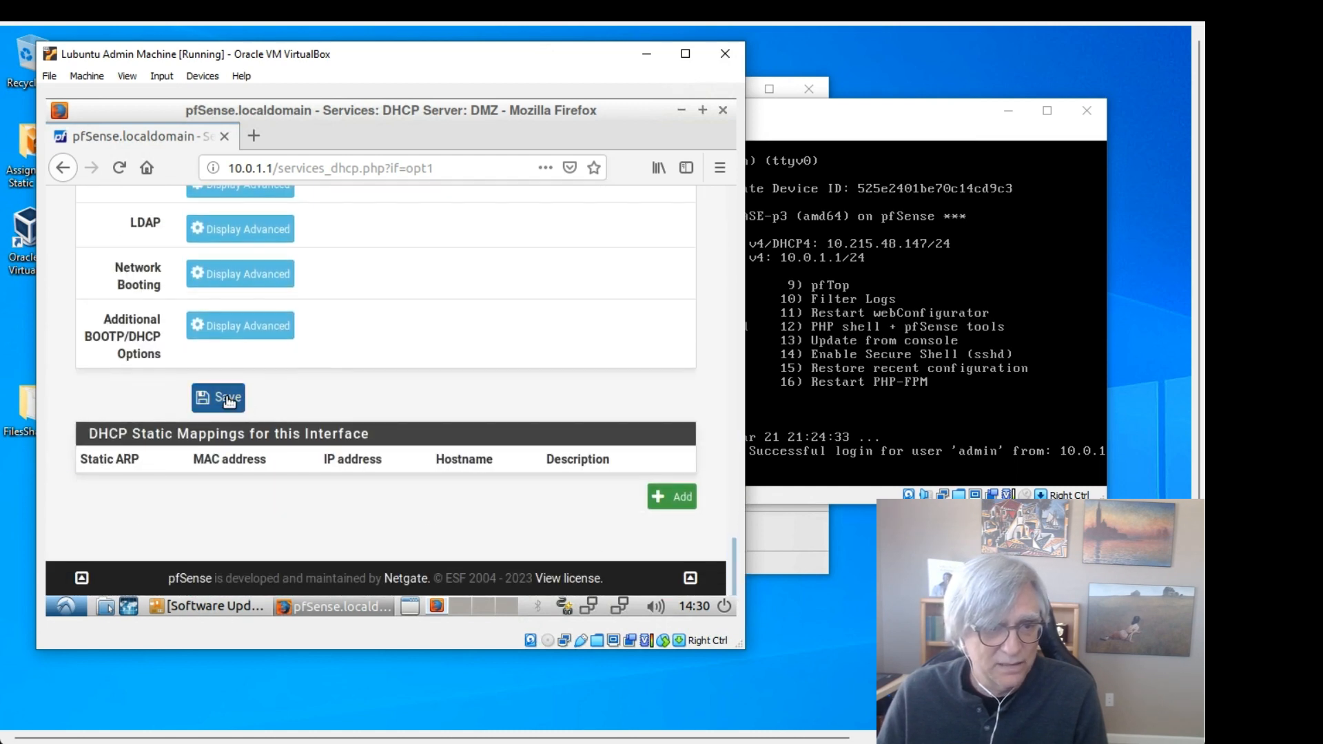
Step: Save the DMZ DHCP server settings with the 10.0.2.3–10.0.2.99 range
left_click(228, 400)
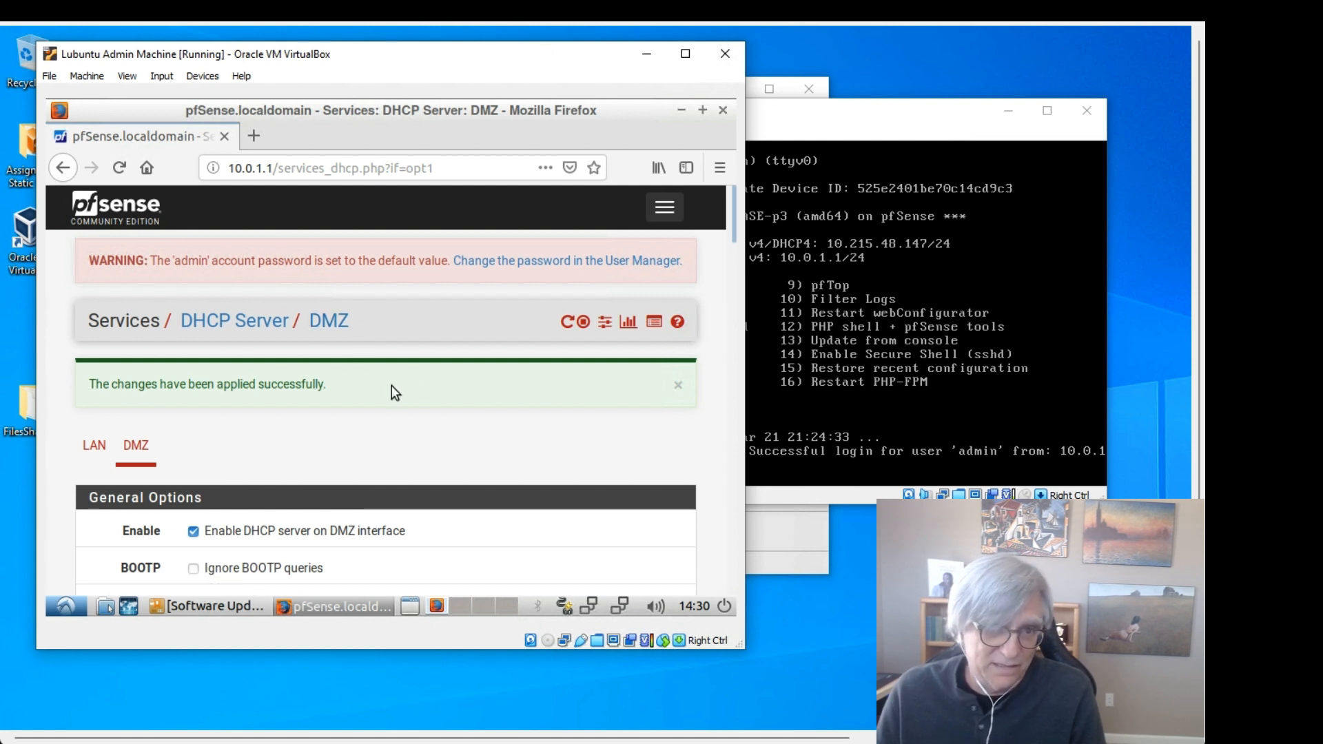
Step: Navigate through the menu's Interfaces list to the OPT2 interface settings page
left_click(666, 209)
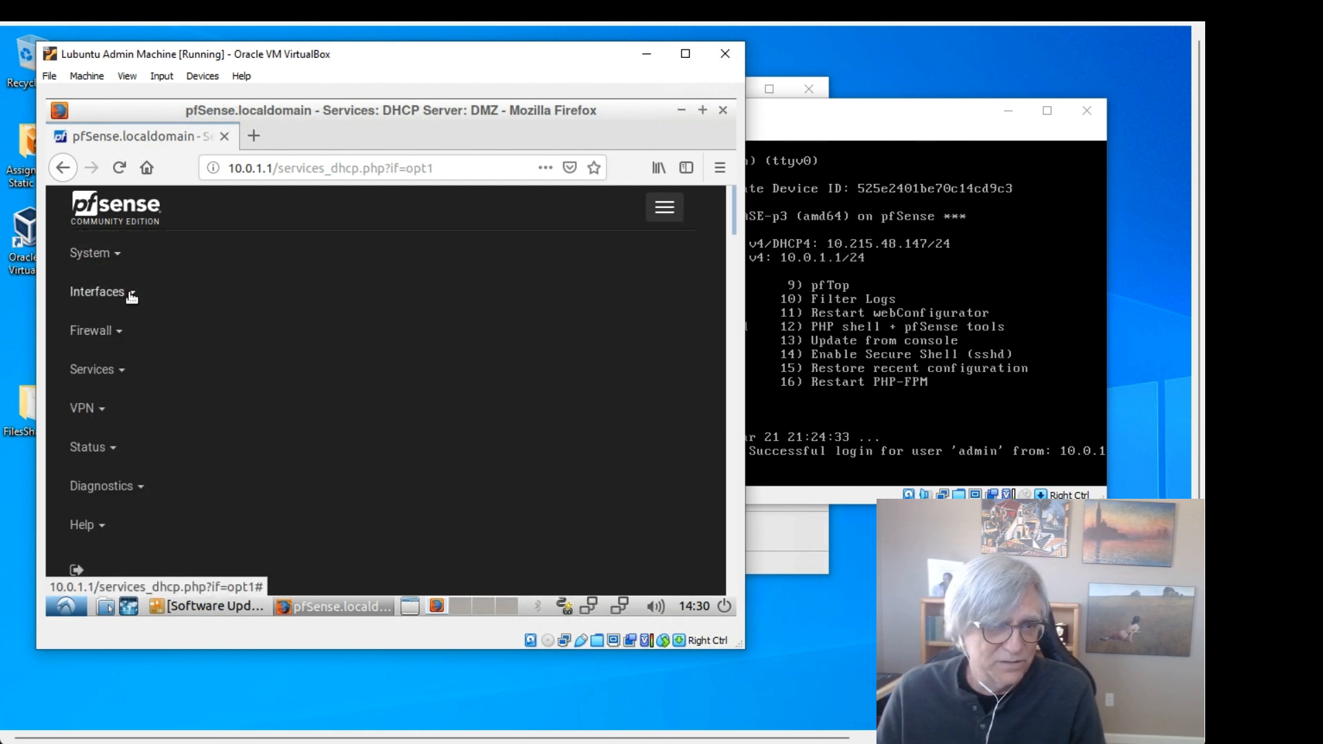
left_click(131, 295)
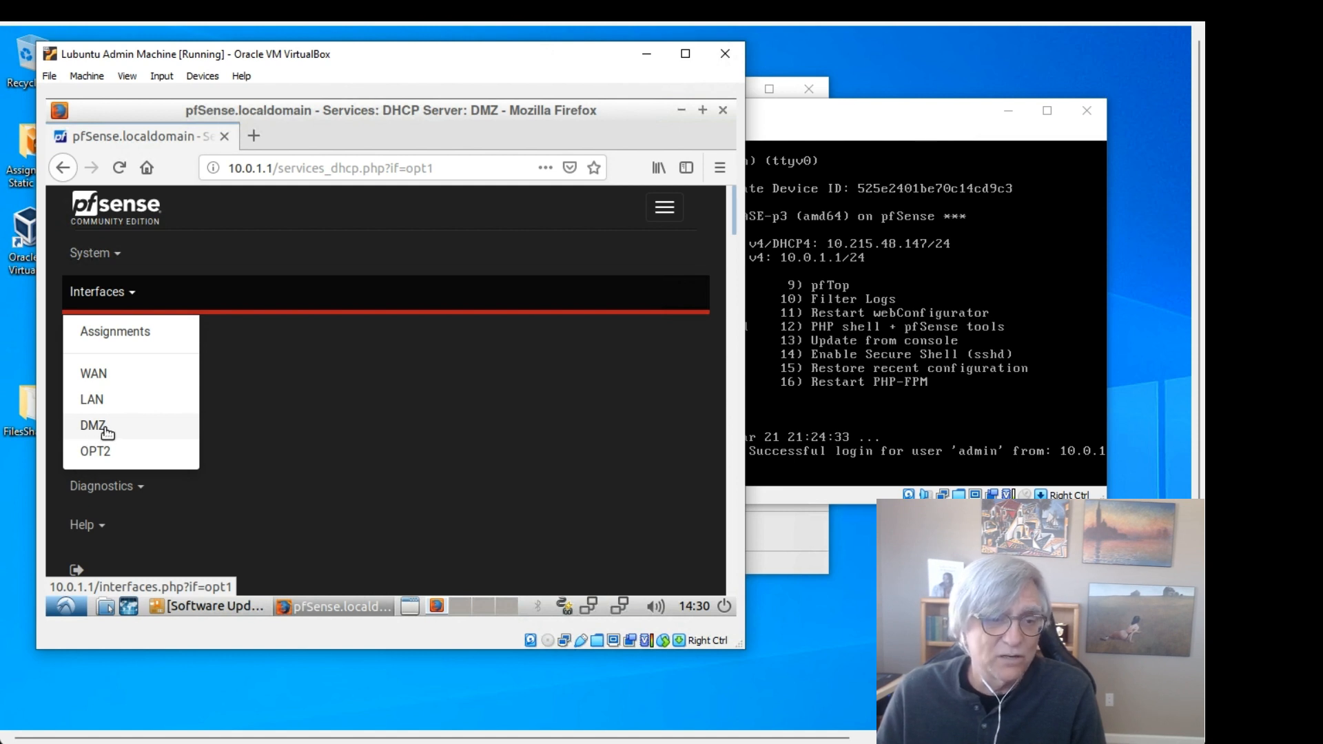
left_click(124, 458)
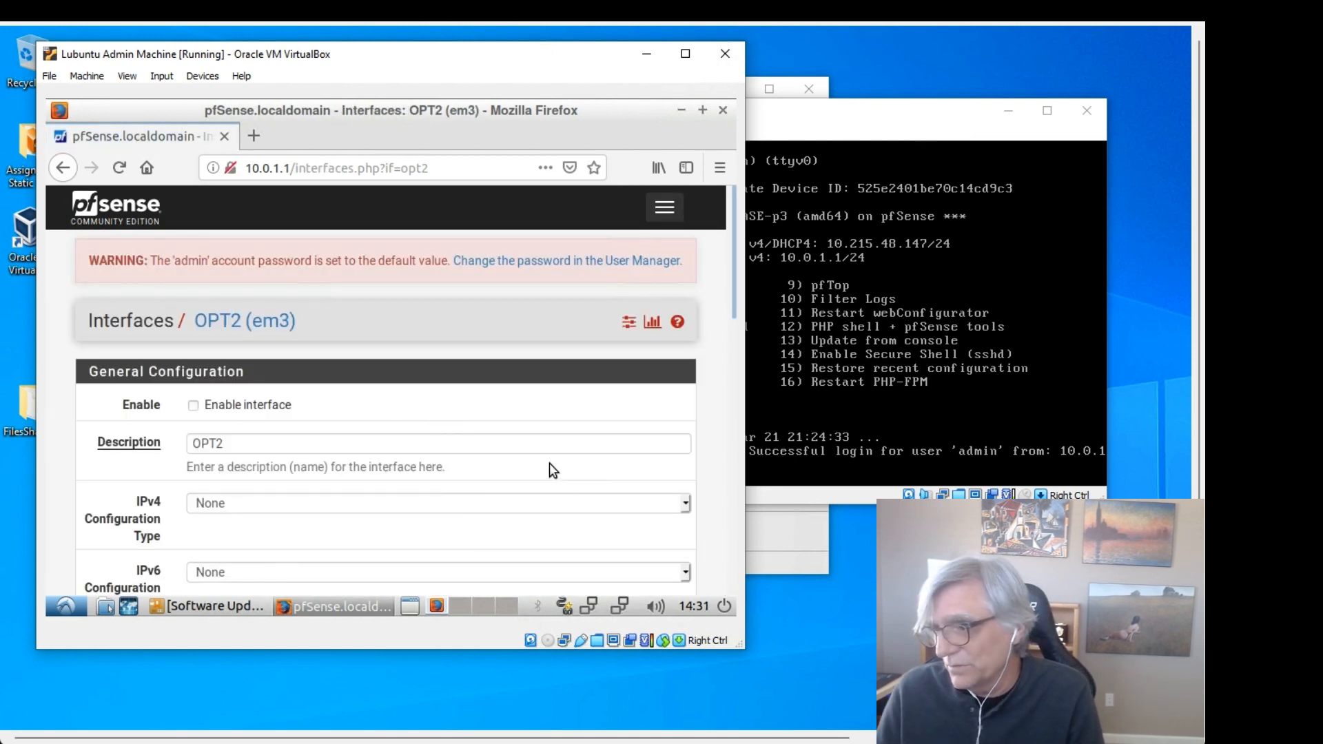
Step: Enable the OPT2 interface and change its description to SecureNet
left_click(193, 406)
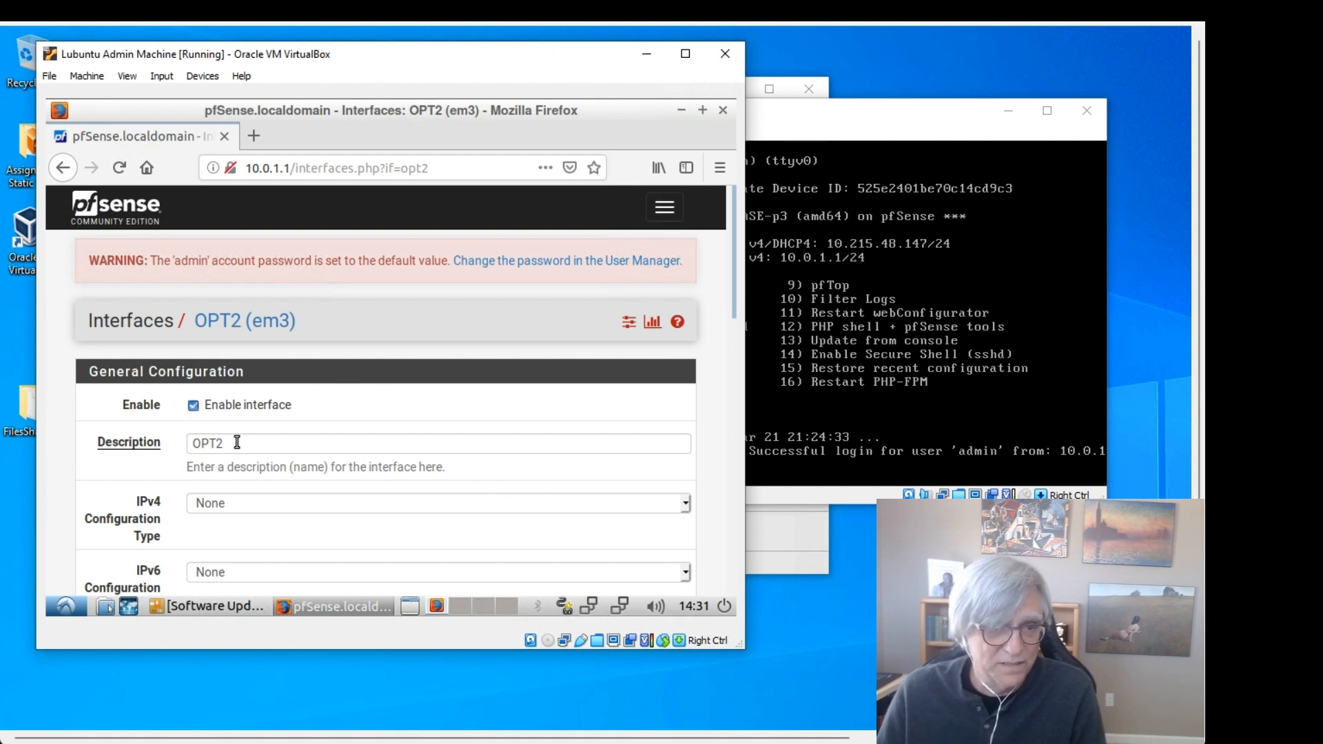
left_click_drag(224, 443, 186, 448)
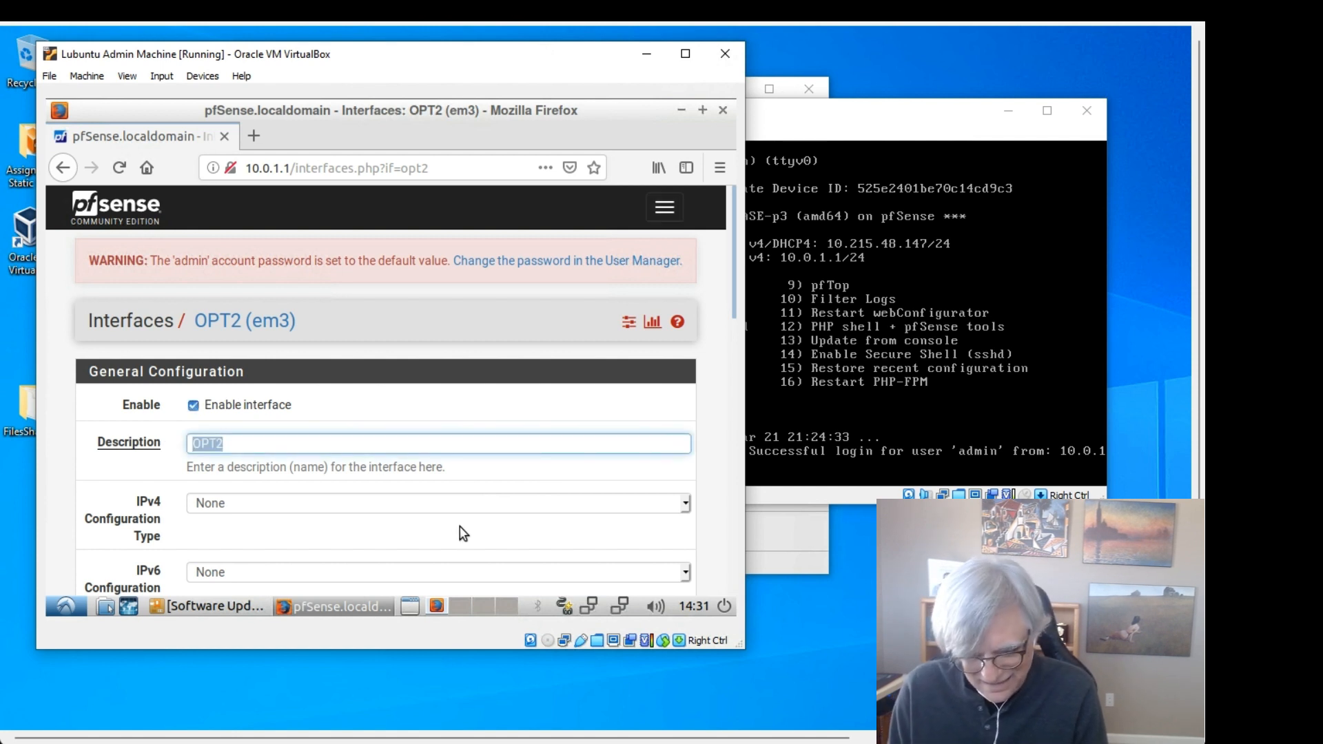
type("SecureN")
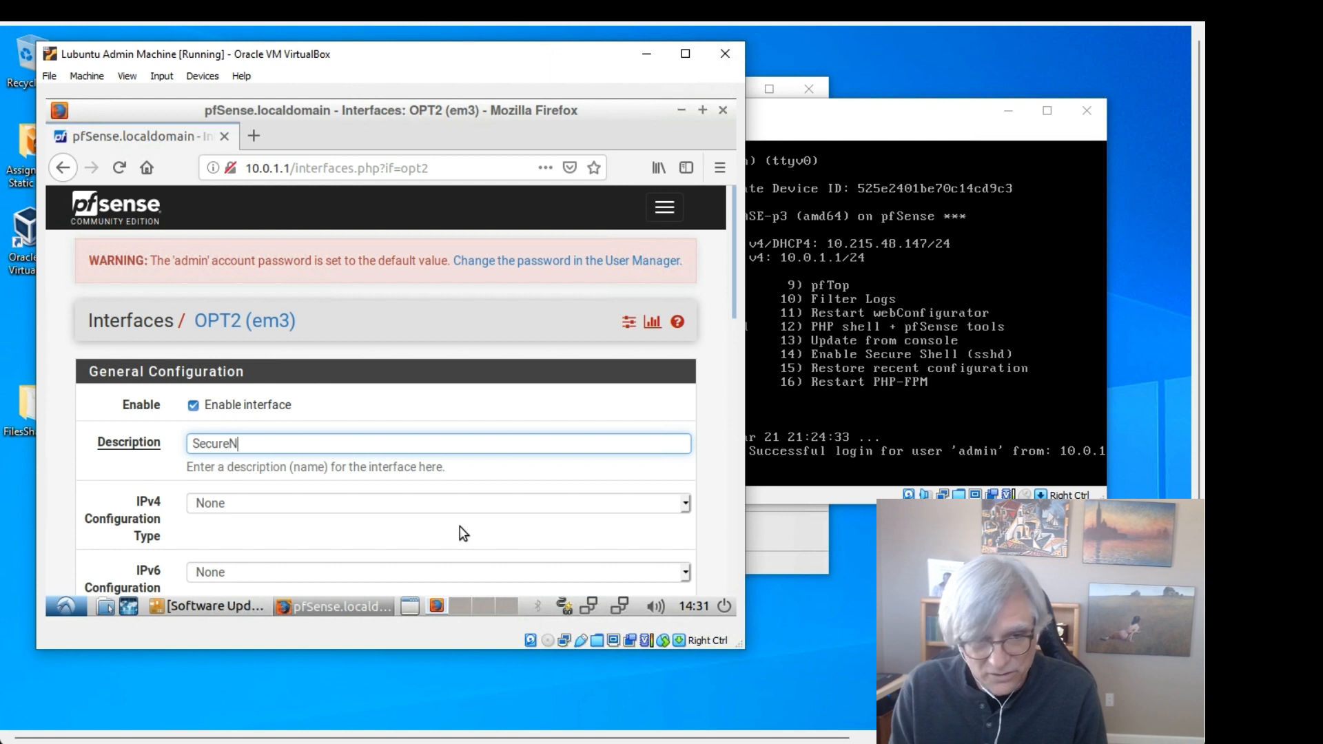
type("et")
scroll(467, 493, "down", 1)
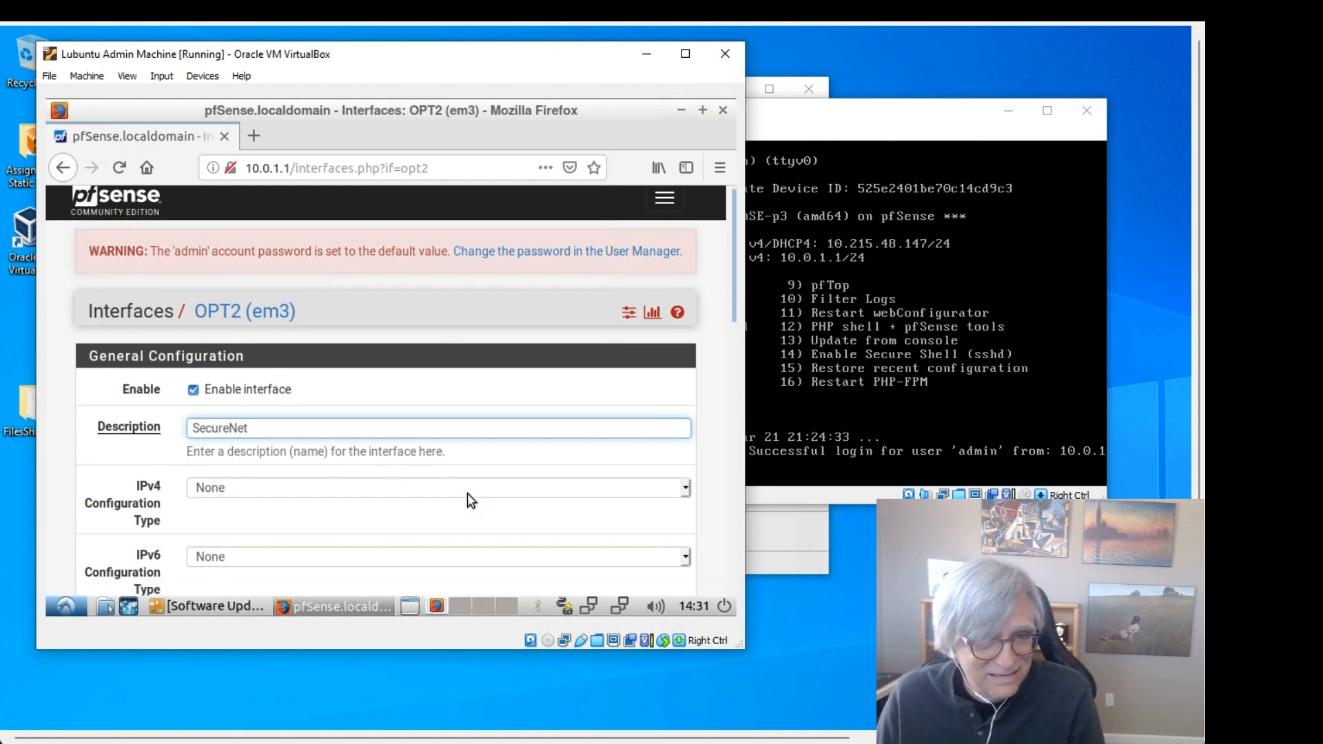
scroll(467, 493, "down", 1)
Step: Set the IPv4 configuration to Static with address 10.0.3.1 and a /24 subnet mask
left_click(330, 452)
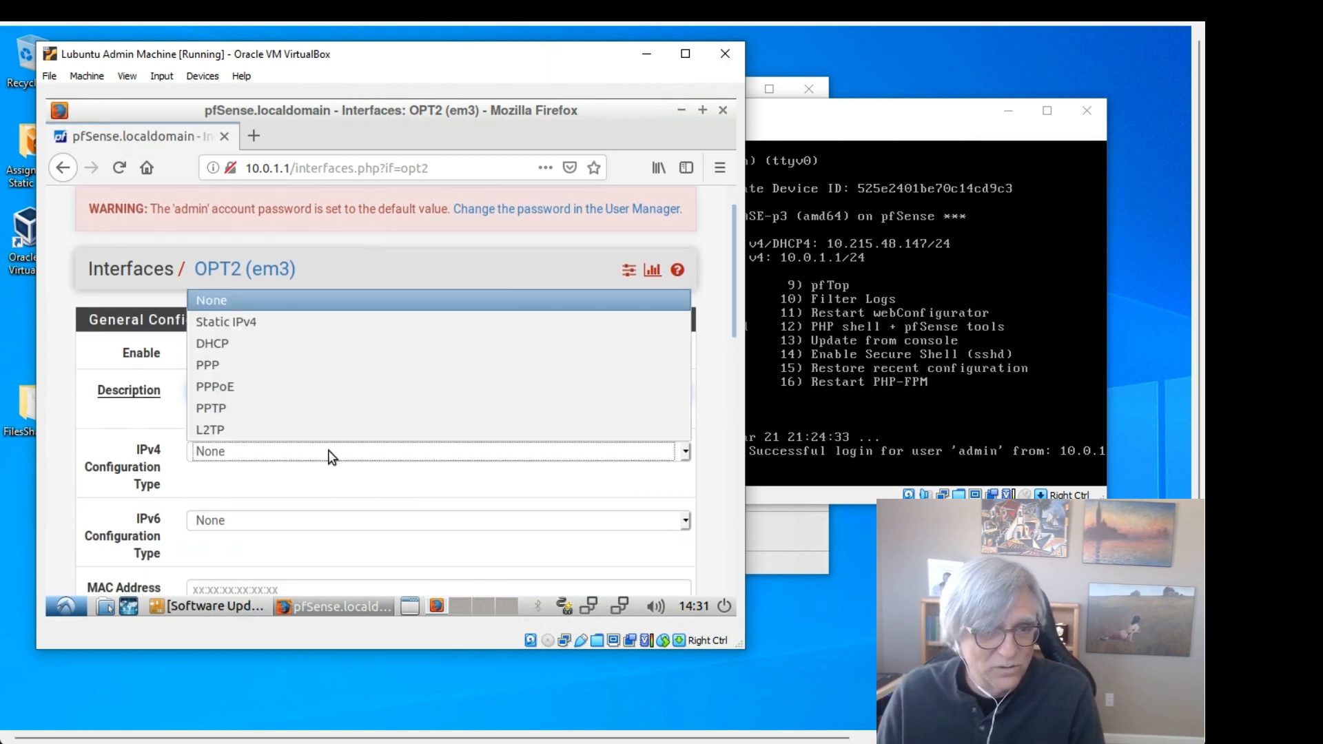
left_click(275, 325)
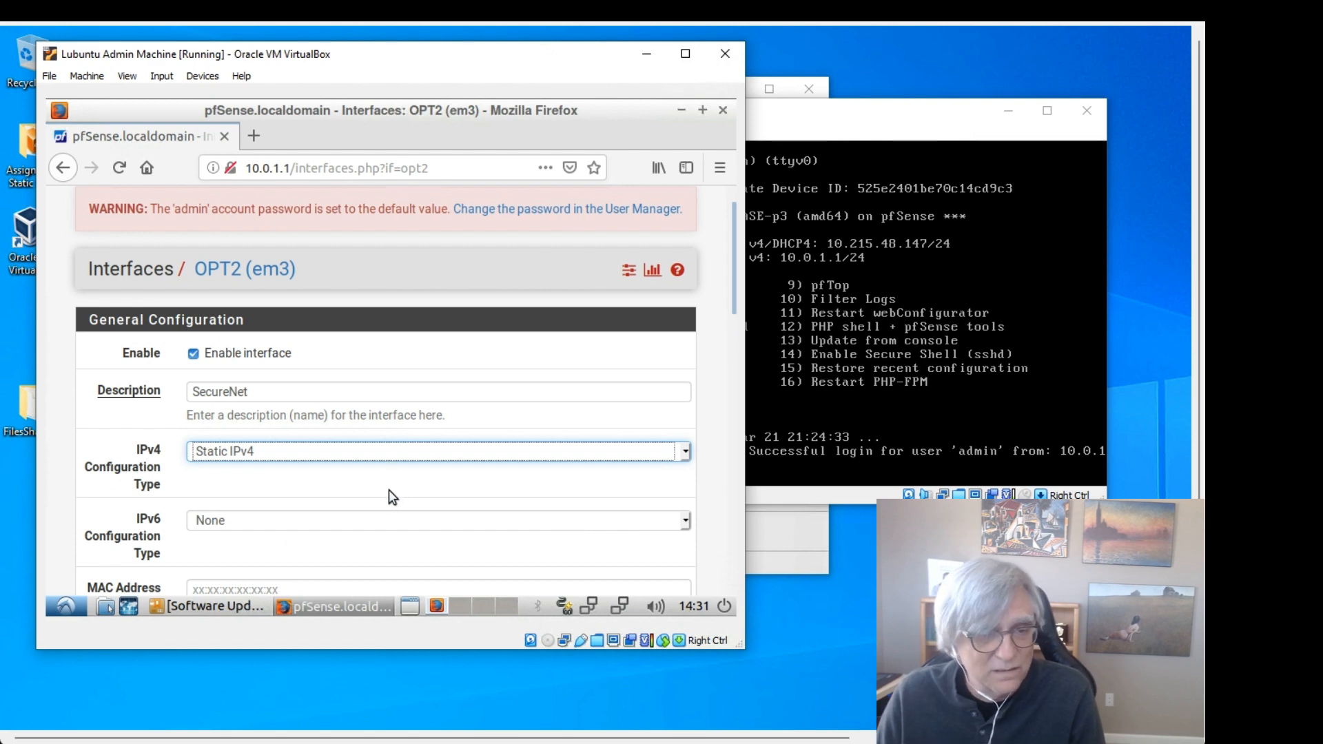
scroll(388, 489, "down", 5)
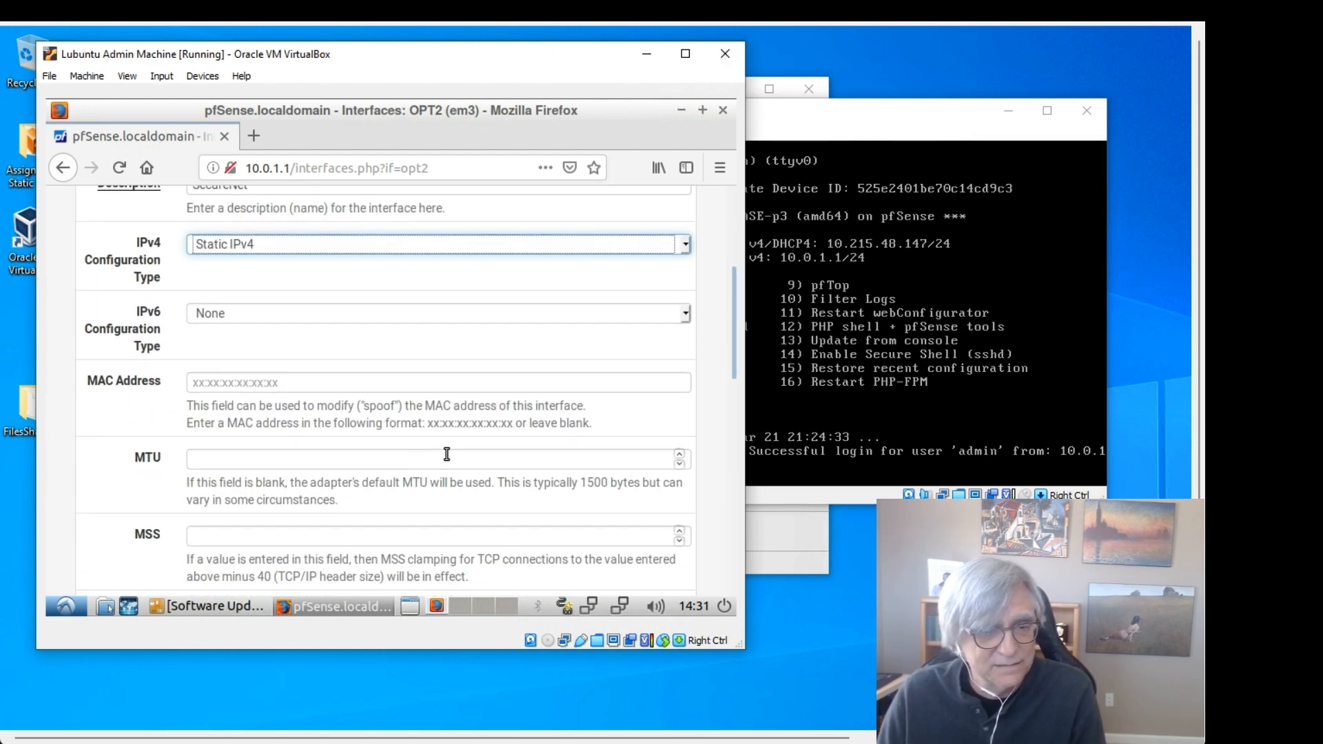
scroll(447, 454, "down", 9)
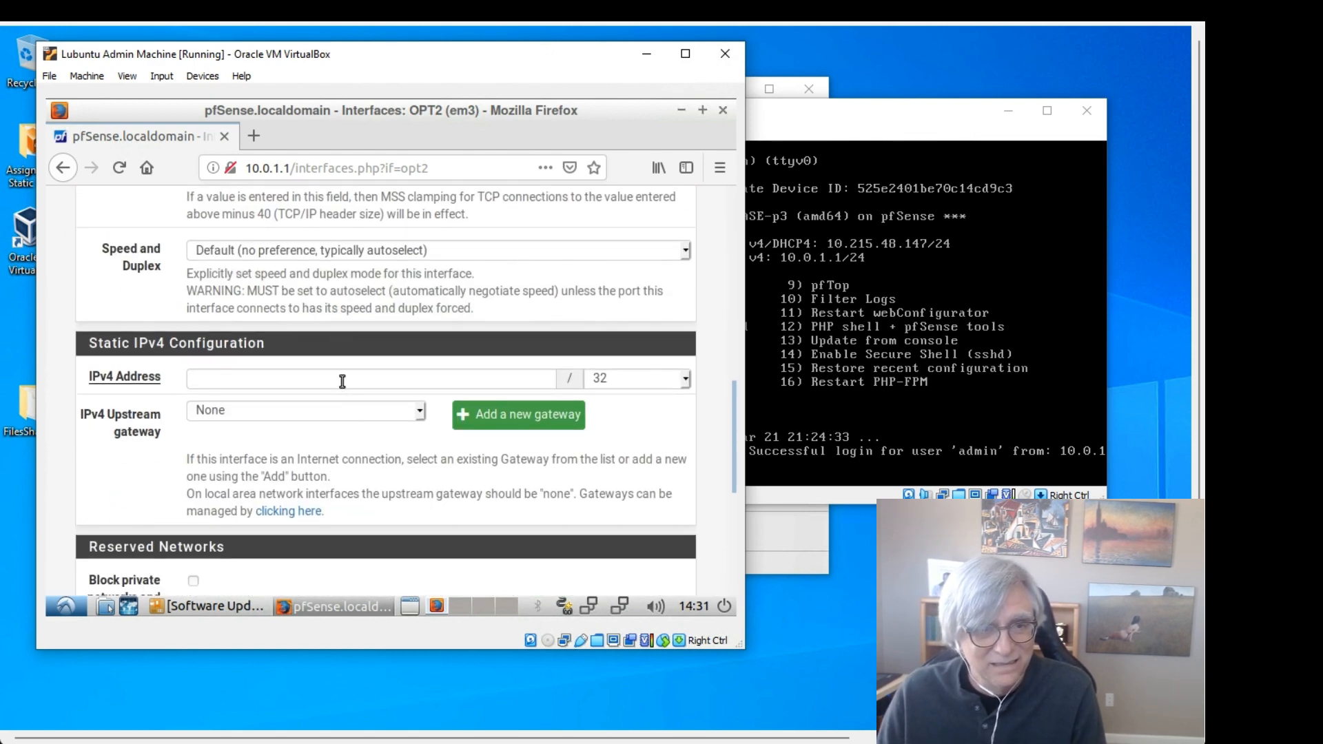
left_click(342, 379)
type("1")
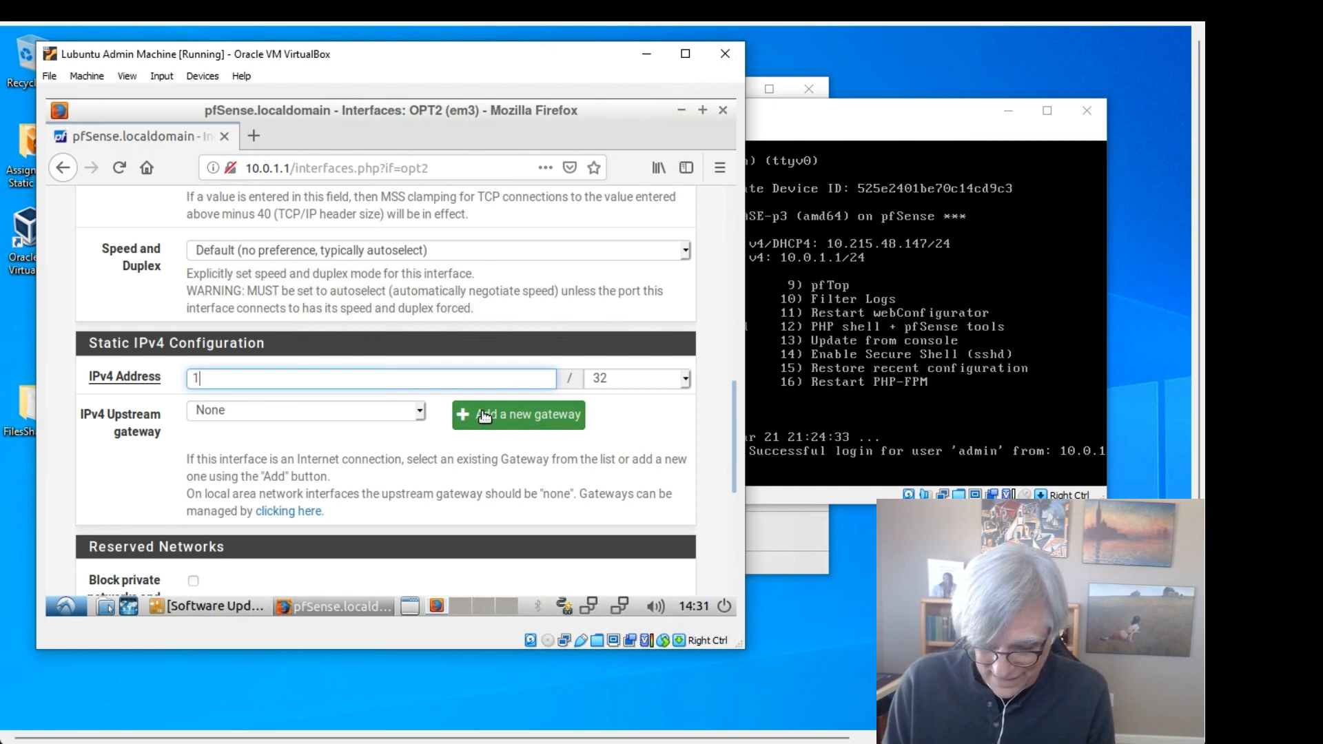
type("0.0.")
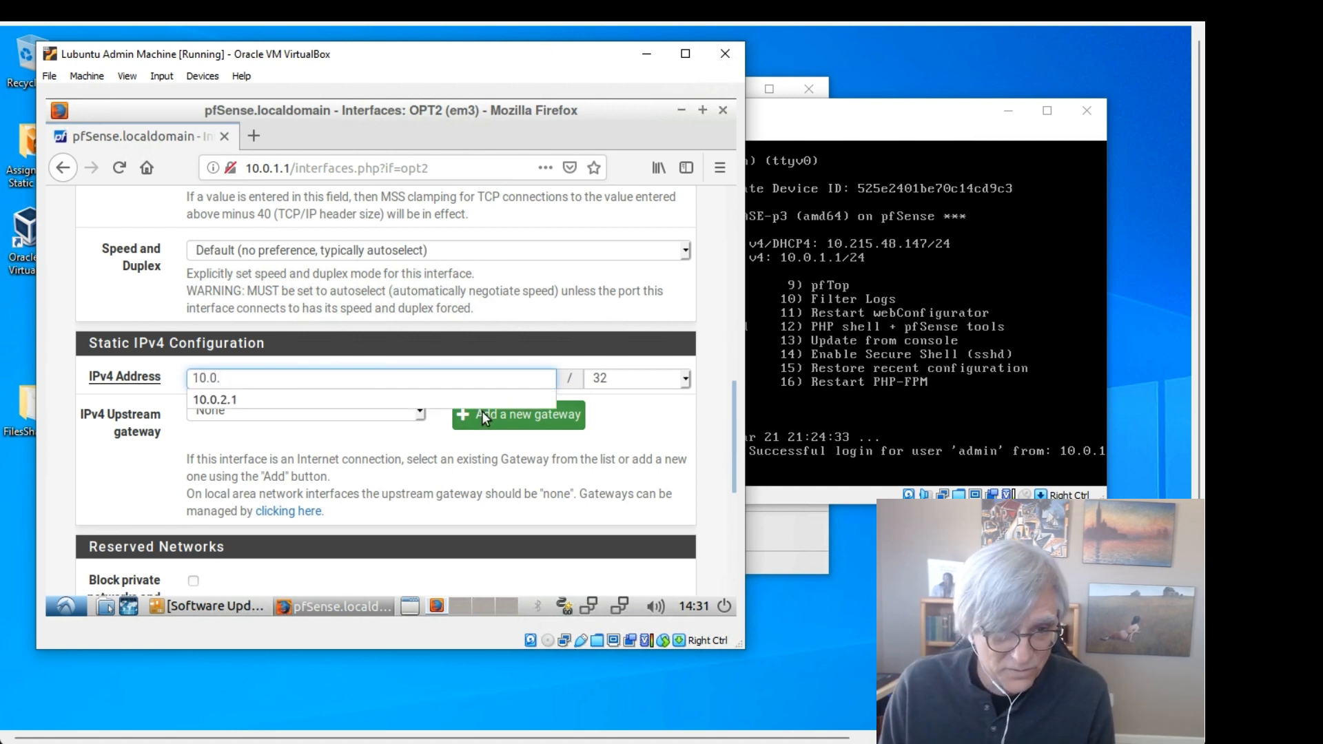
type("3.1")
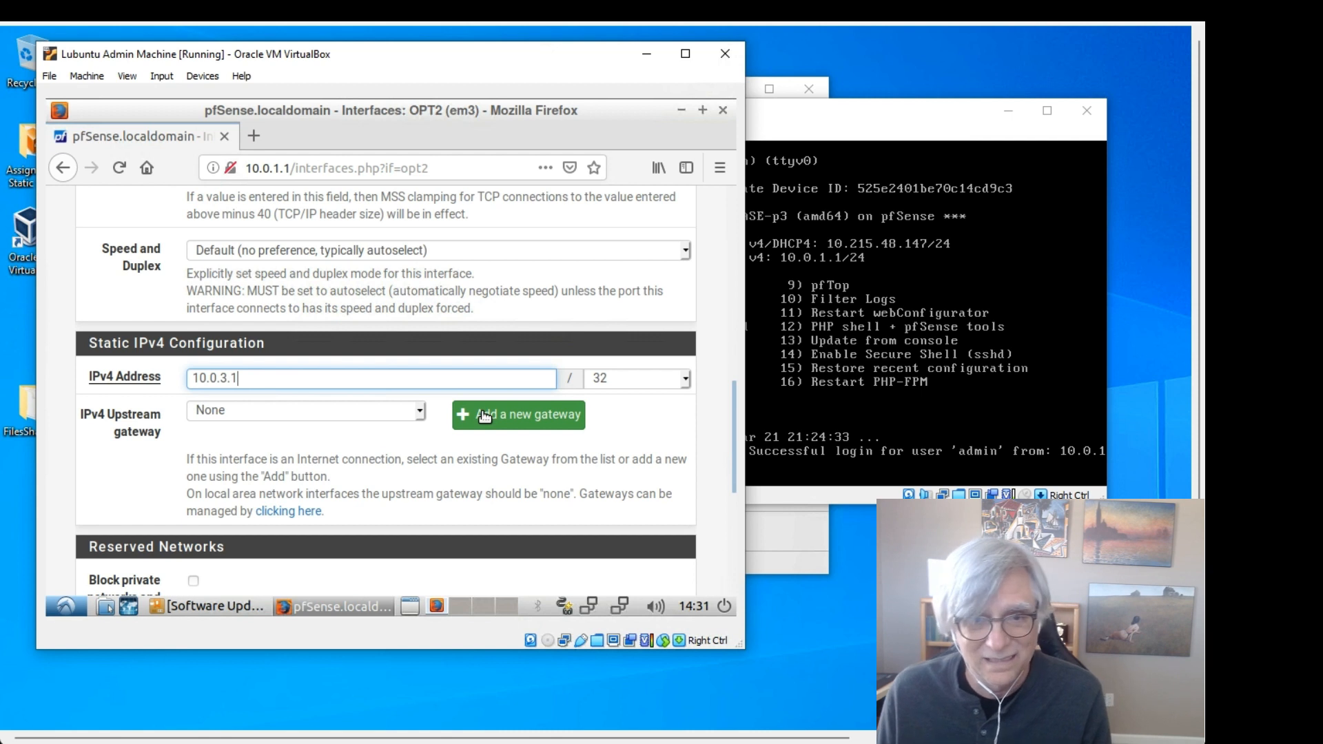
left_click(640, 376)
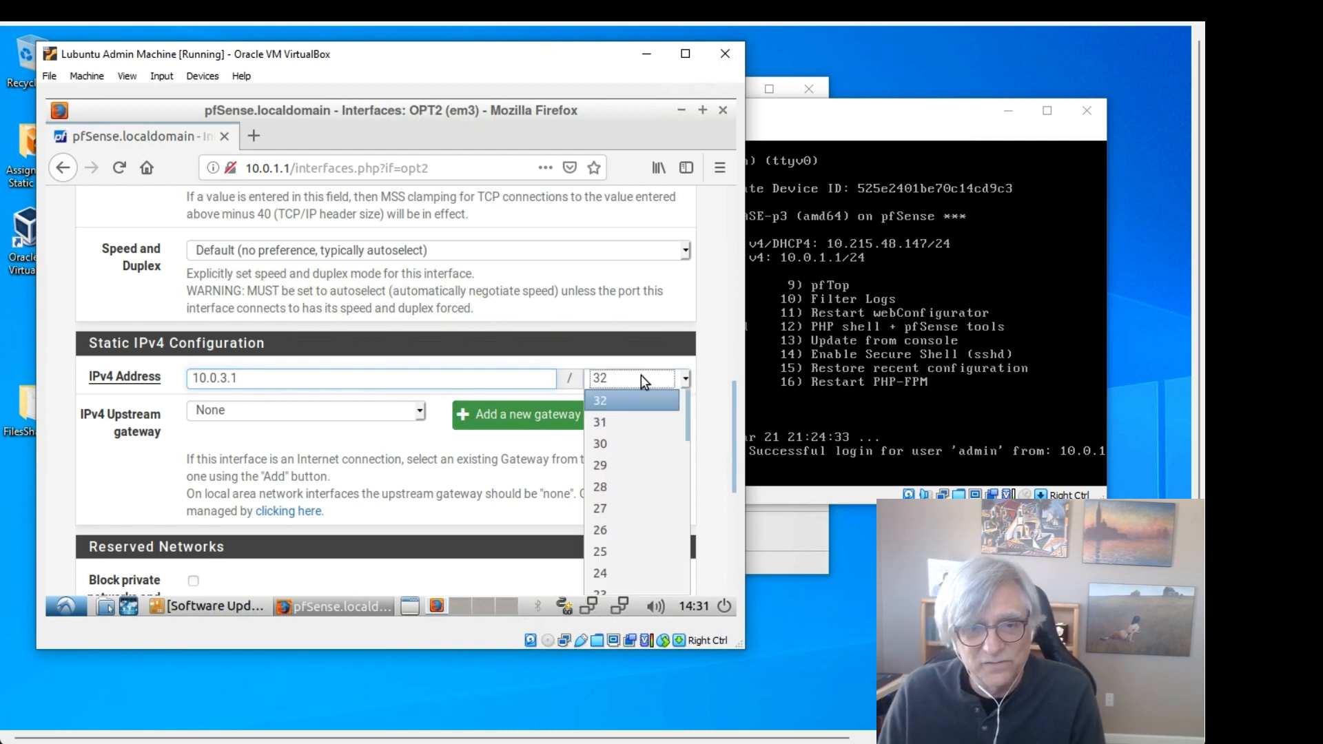
left_click(622, 571)
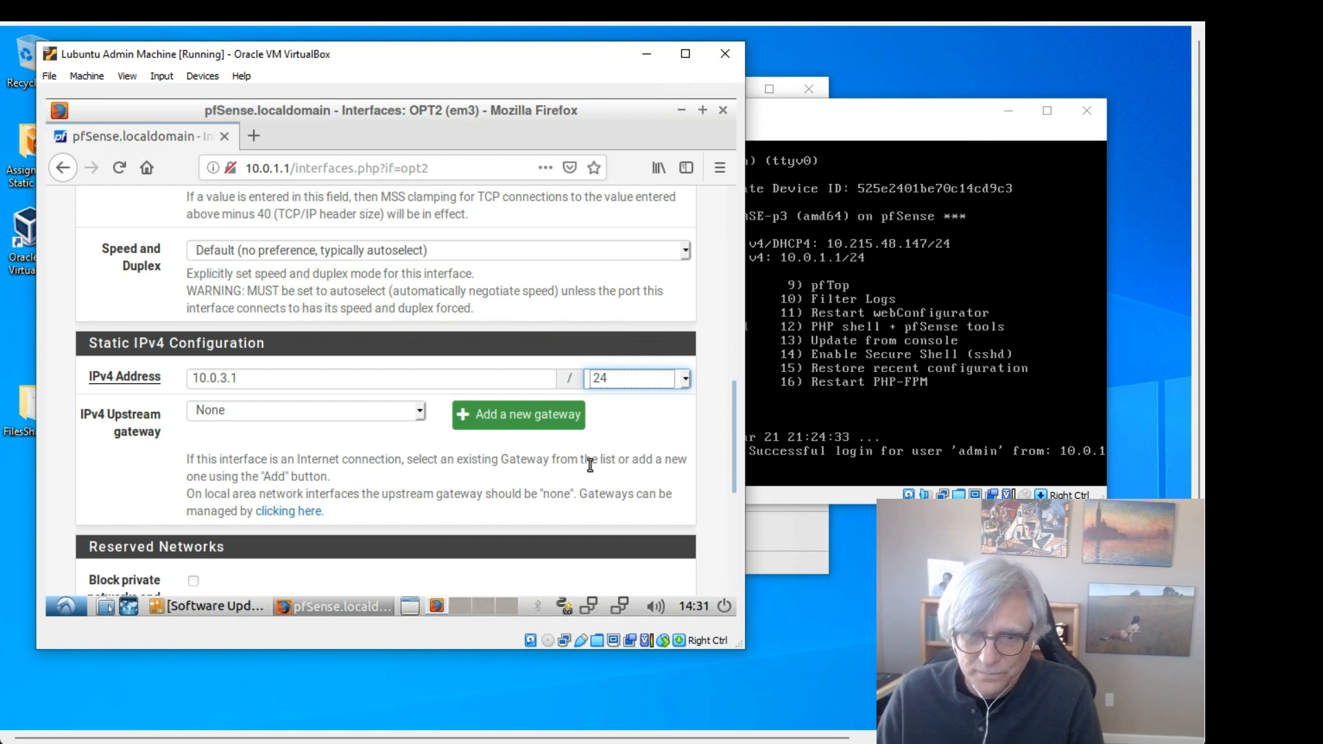
scroll(590, 465, "down", 5)
Step: Save the SecureNet interface settings and apply the changes
left_click(224, 522)
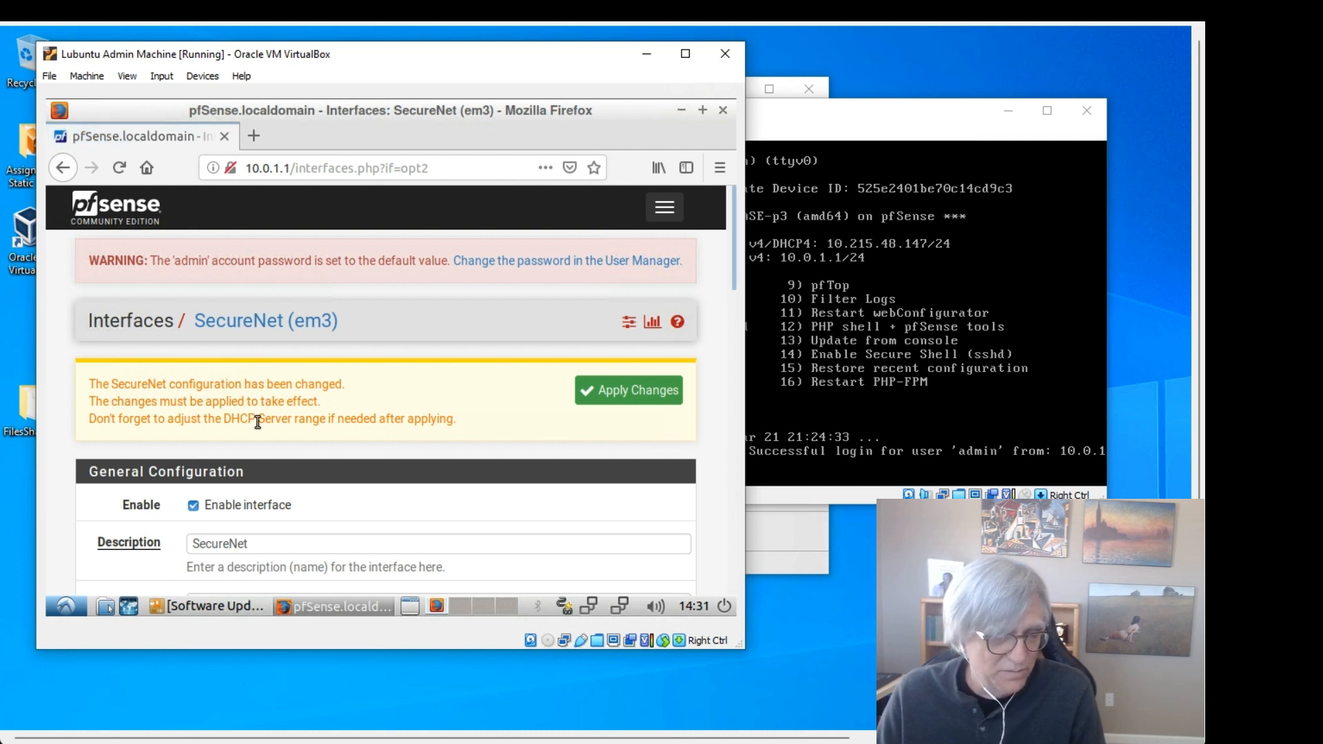
left_click(631, 400)
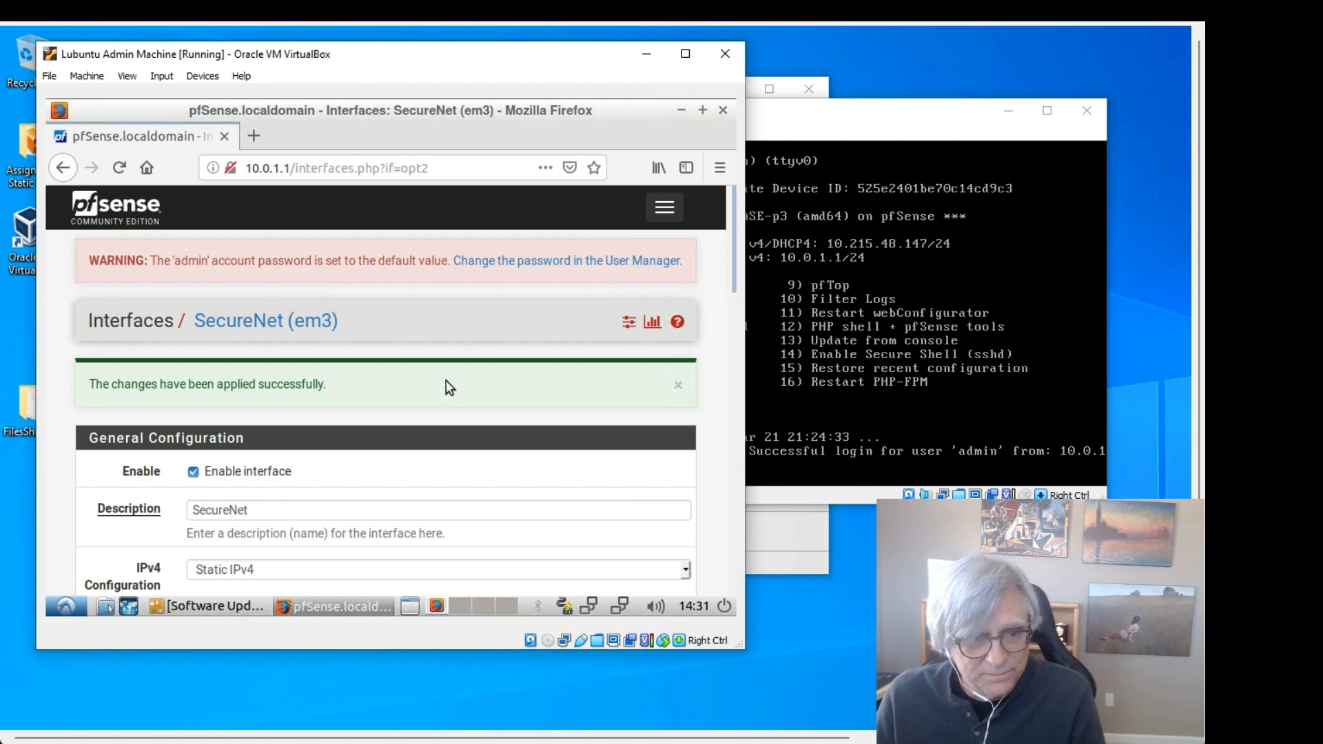
scroll(445, 384, "down", 1)
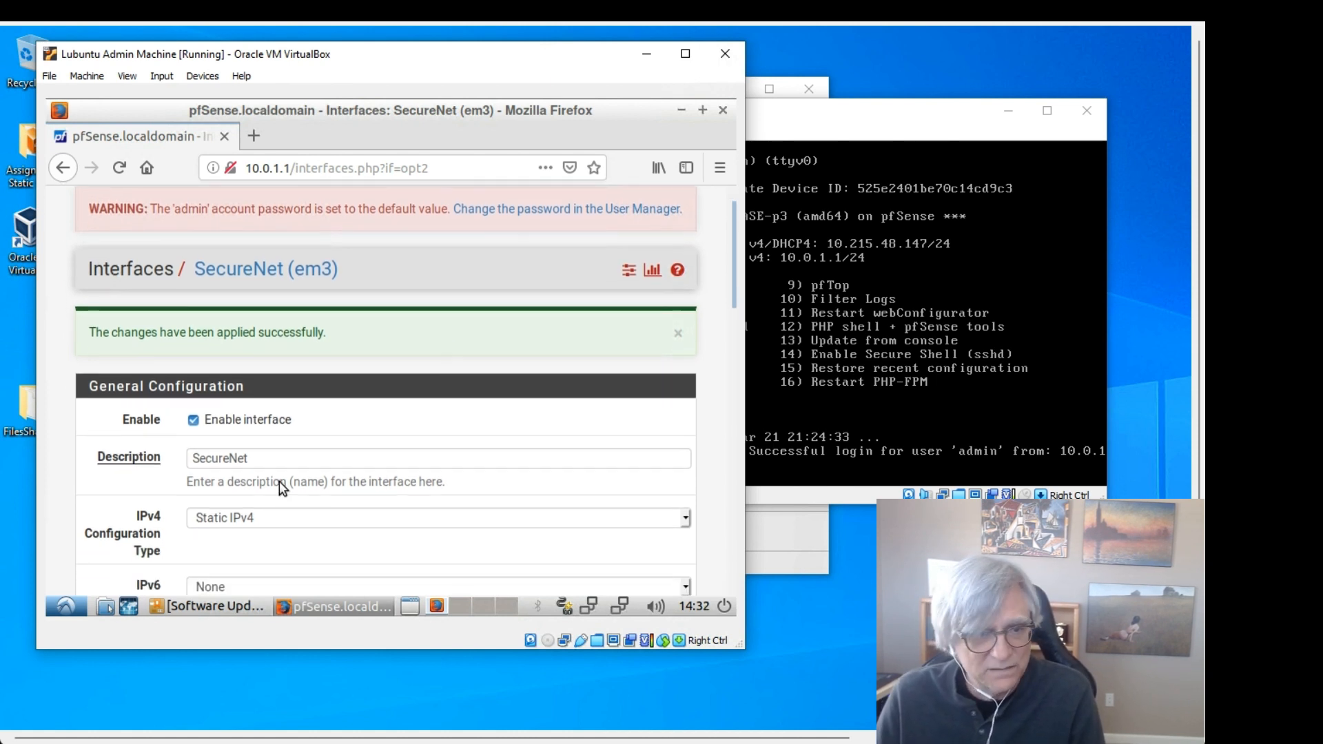
scroll(510, 370, "down", 6)
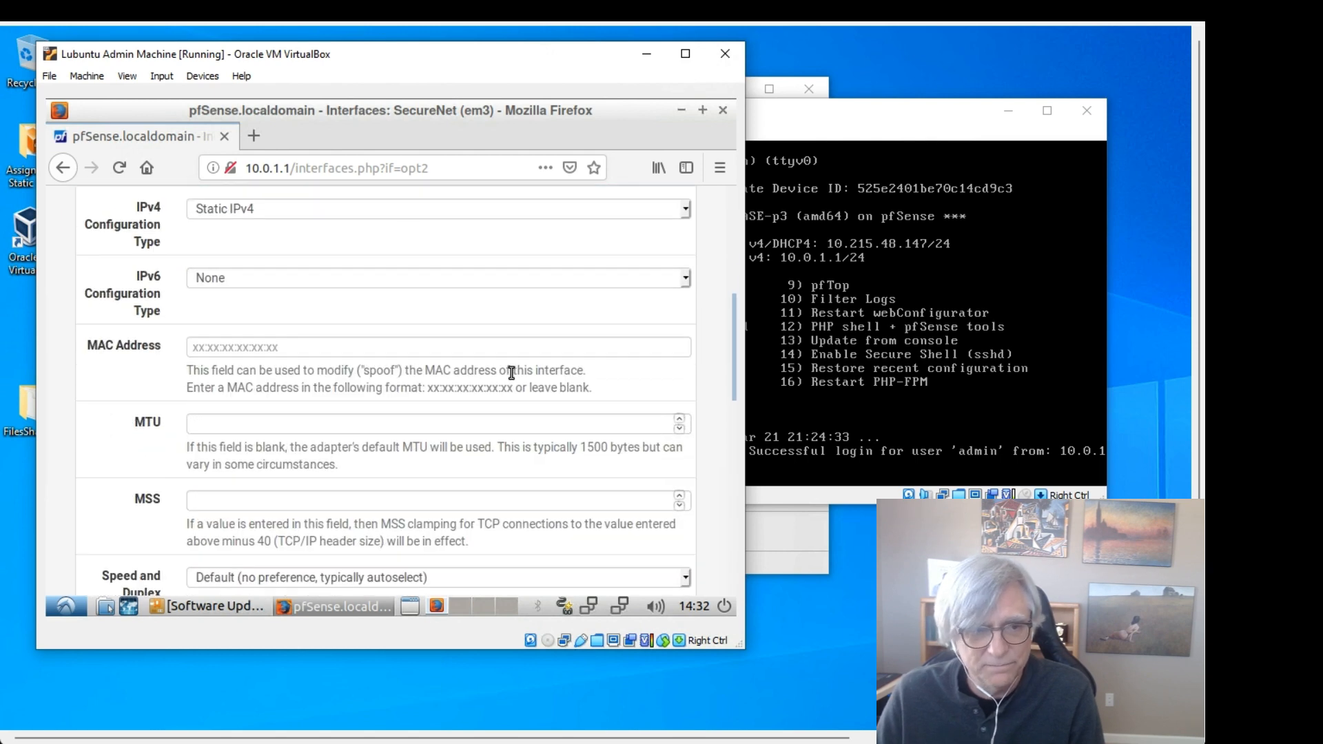
Step: Bring the RouterFirewall VM's pfSense console window to the front
scroll(515, 368, "up", 7)
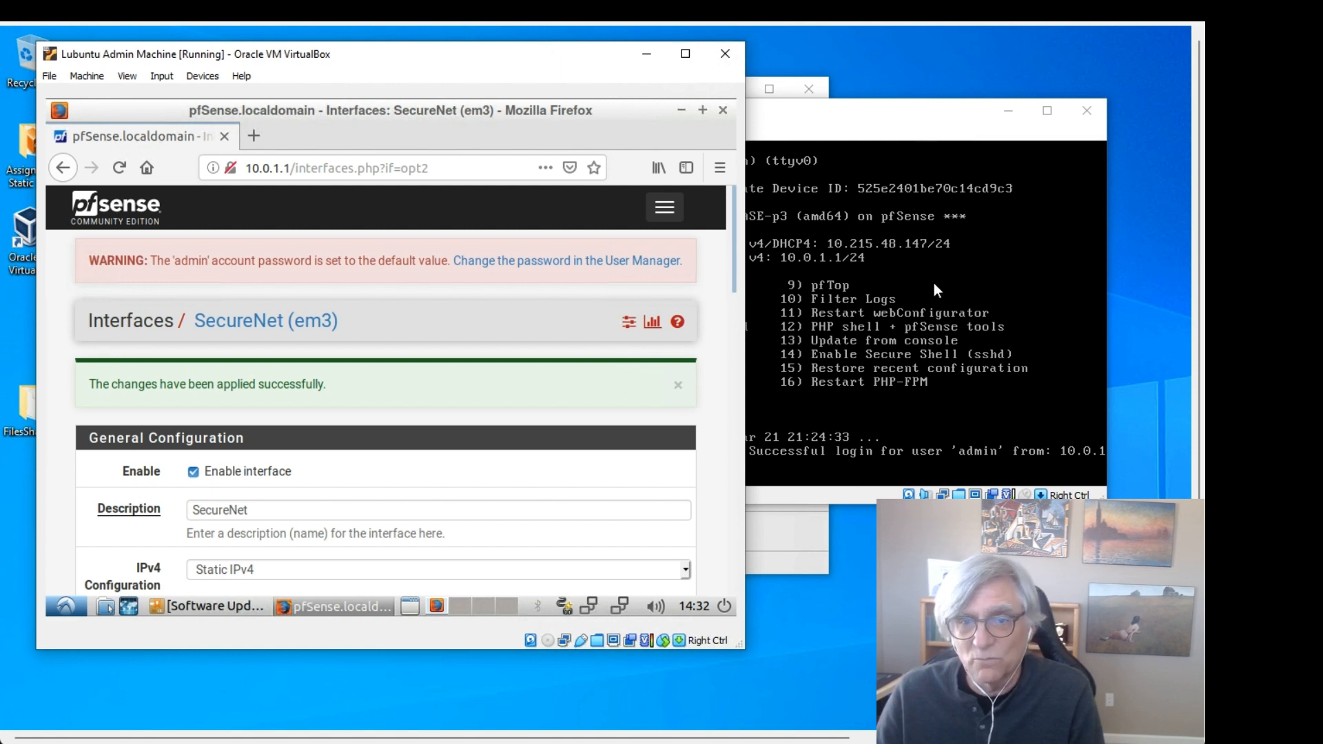
left_click(834, 122)
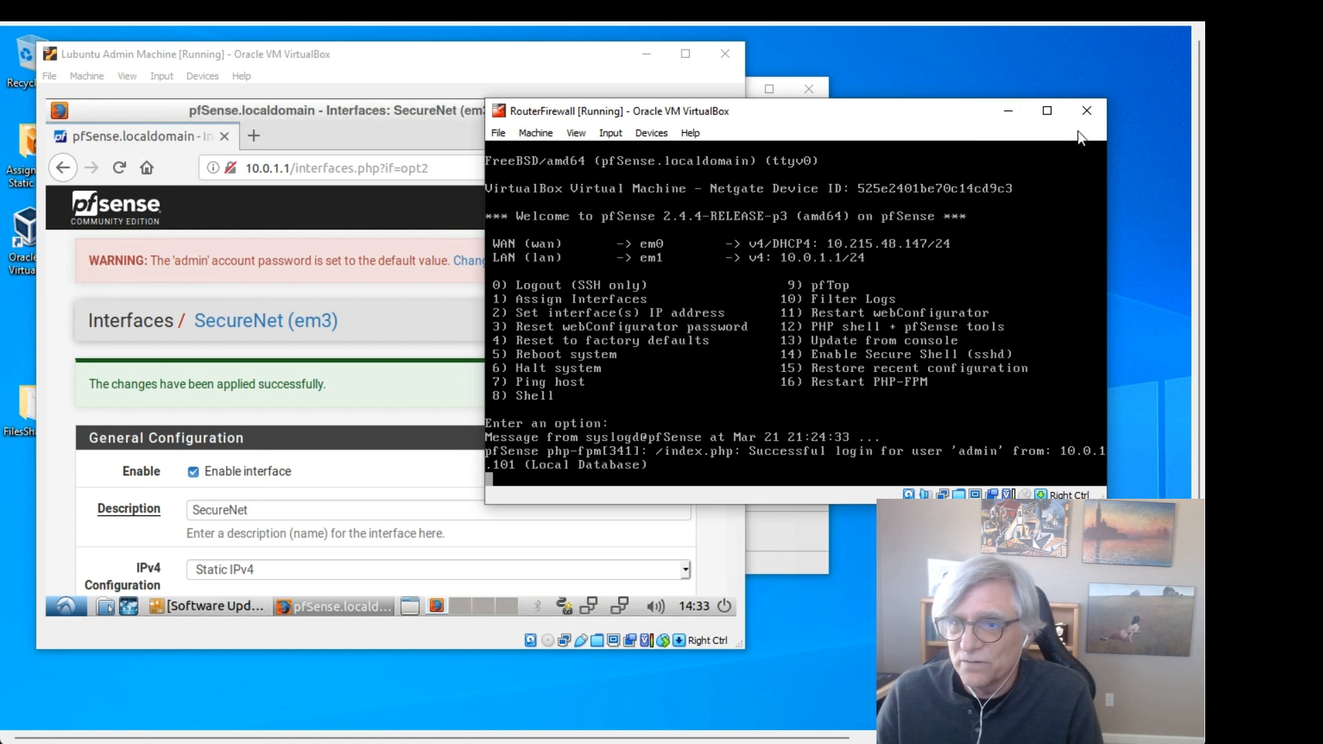
Step: Close the RouterFirewall VM by sending it the shutdown signal
left_click(1087, 113)
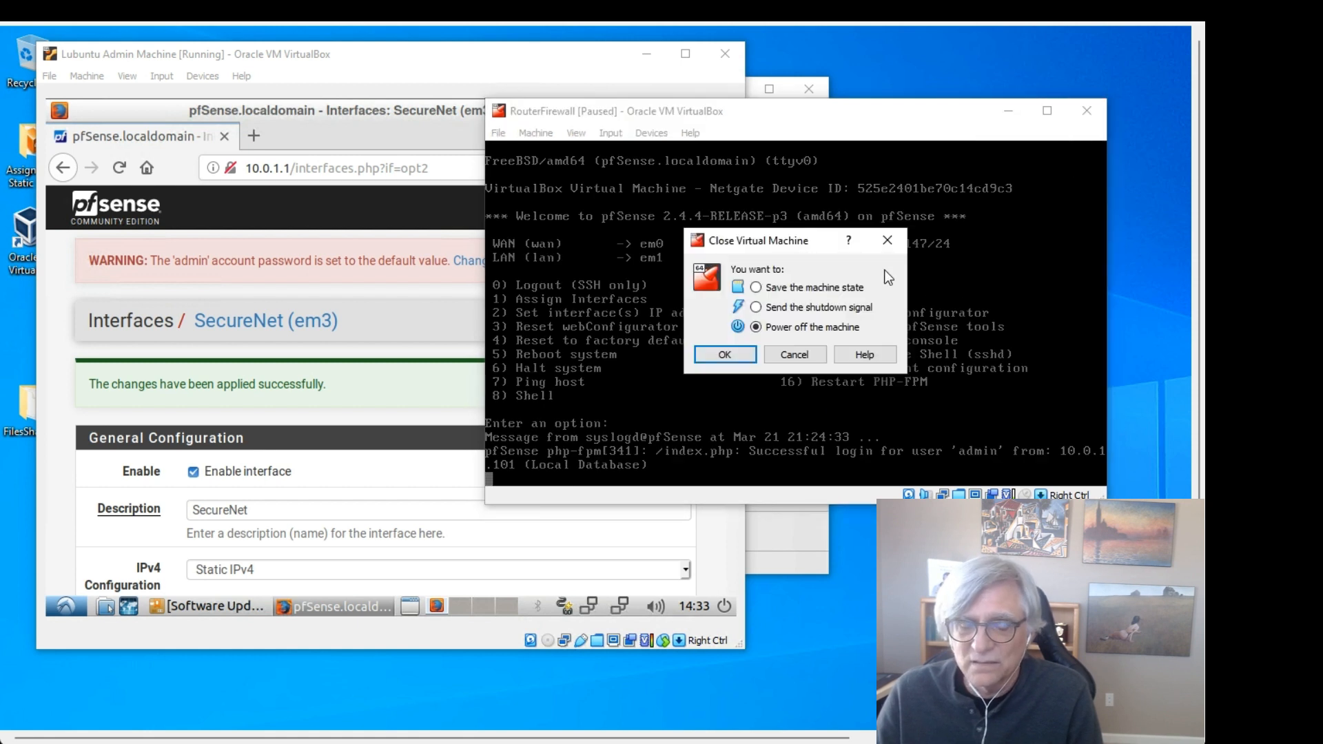
left_click(856, 307)
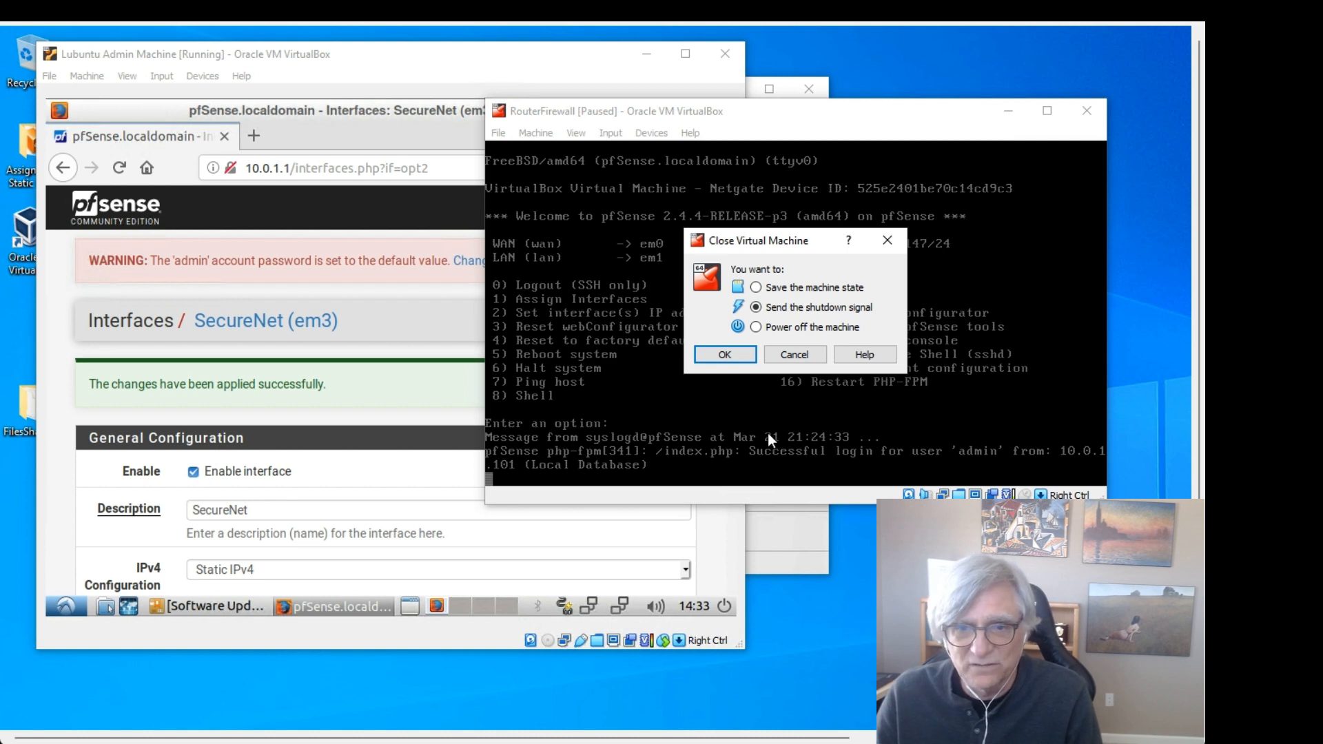
left_click(724, 355)
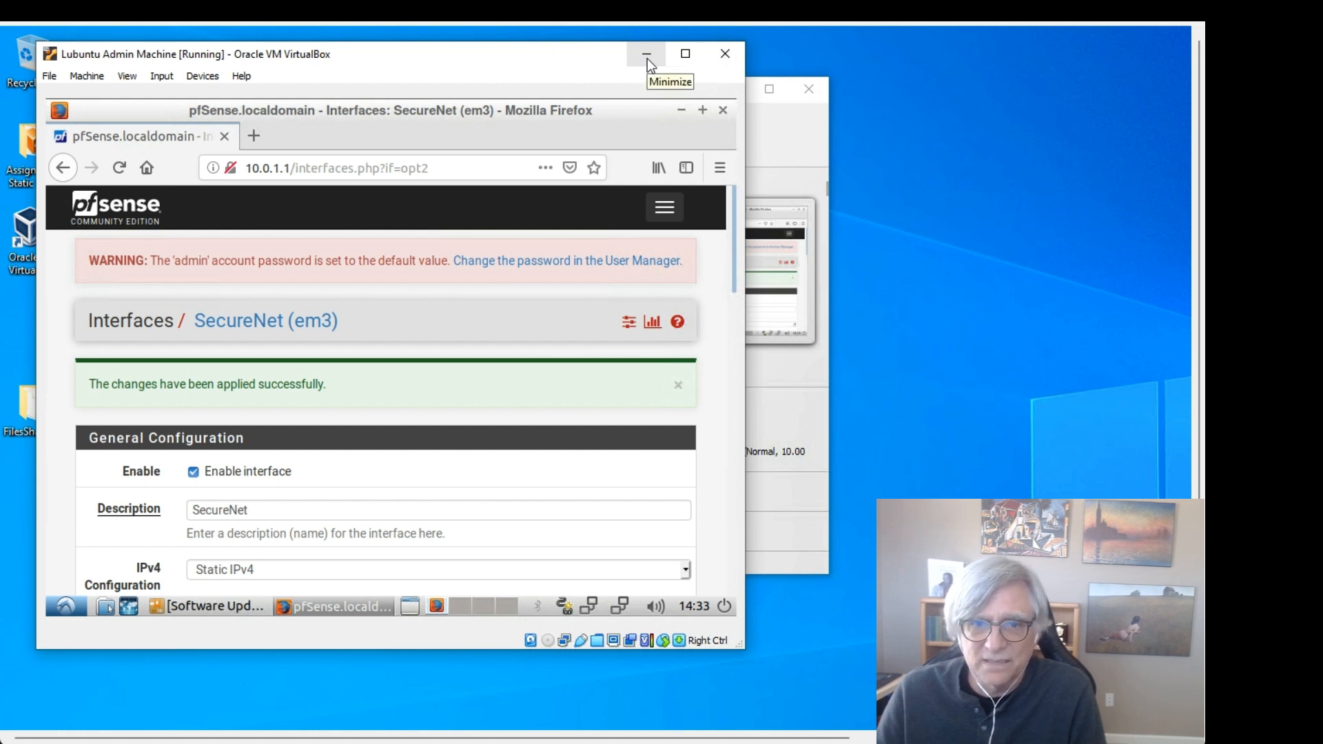
Step: In VirtualBox Manager, select RouterFirewall and show its Snapshots view
left_click(778, 143)
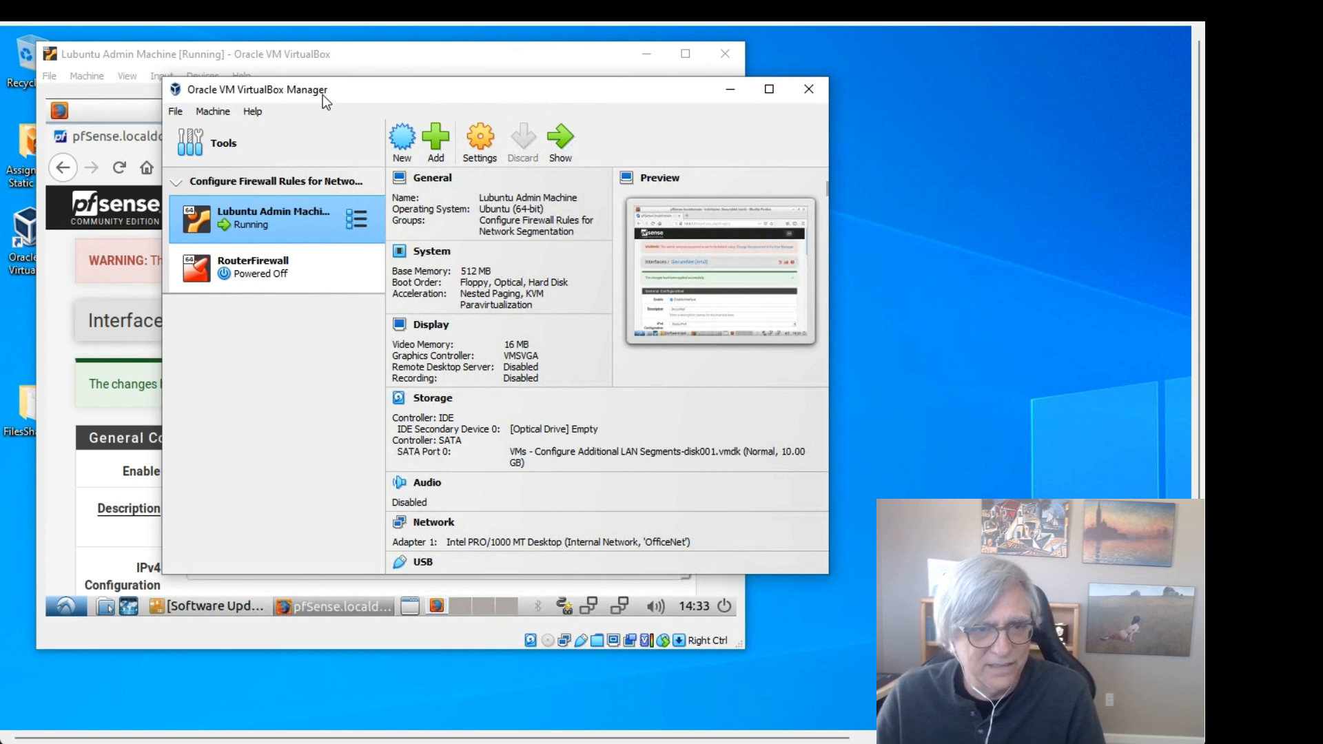
left_click(279, 267)
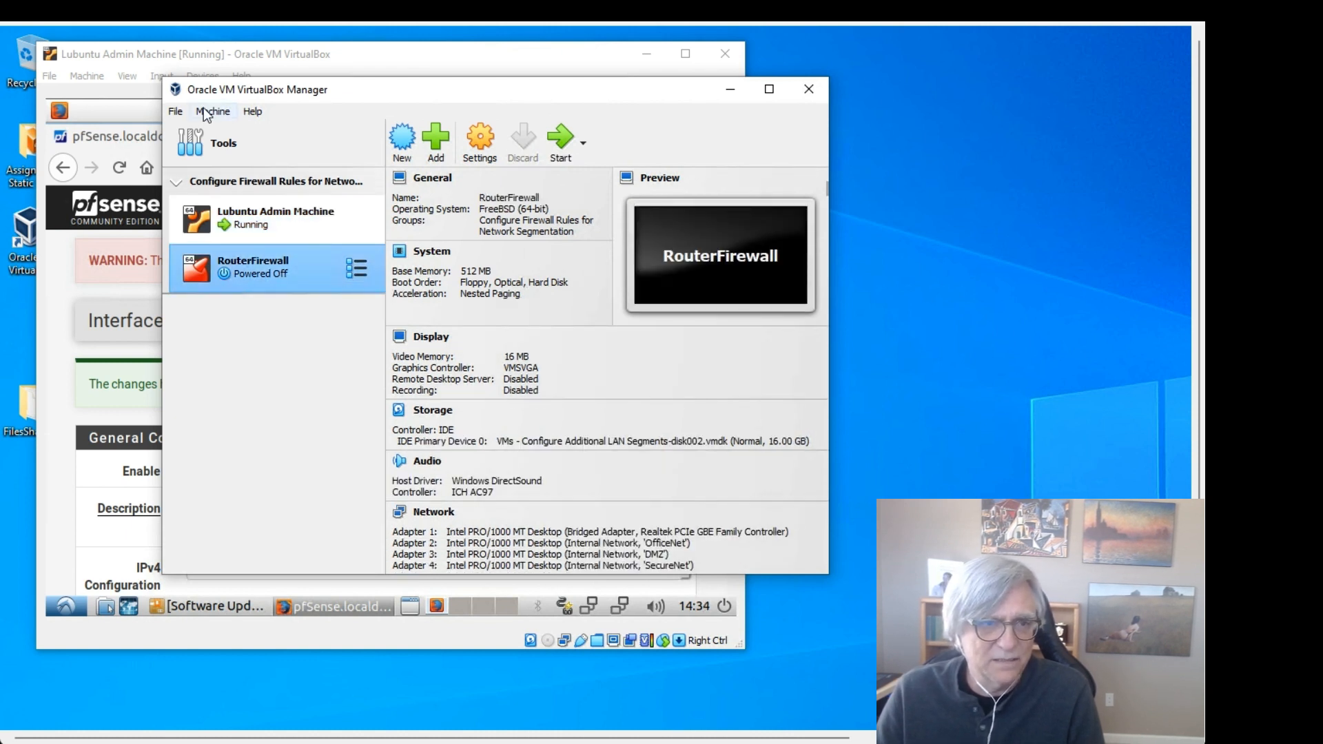
left_click(204, 113)
mouse_move(275, 383)
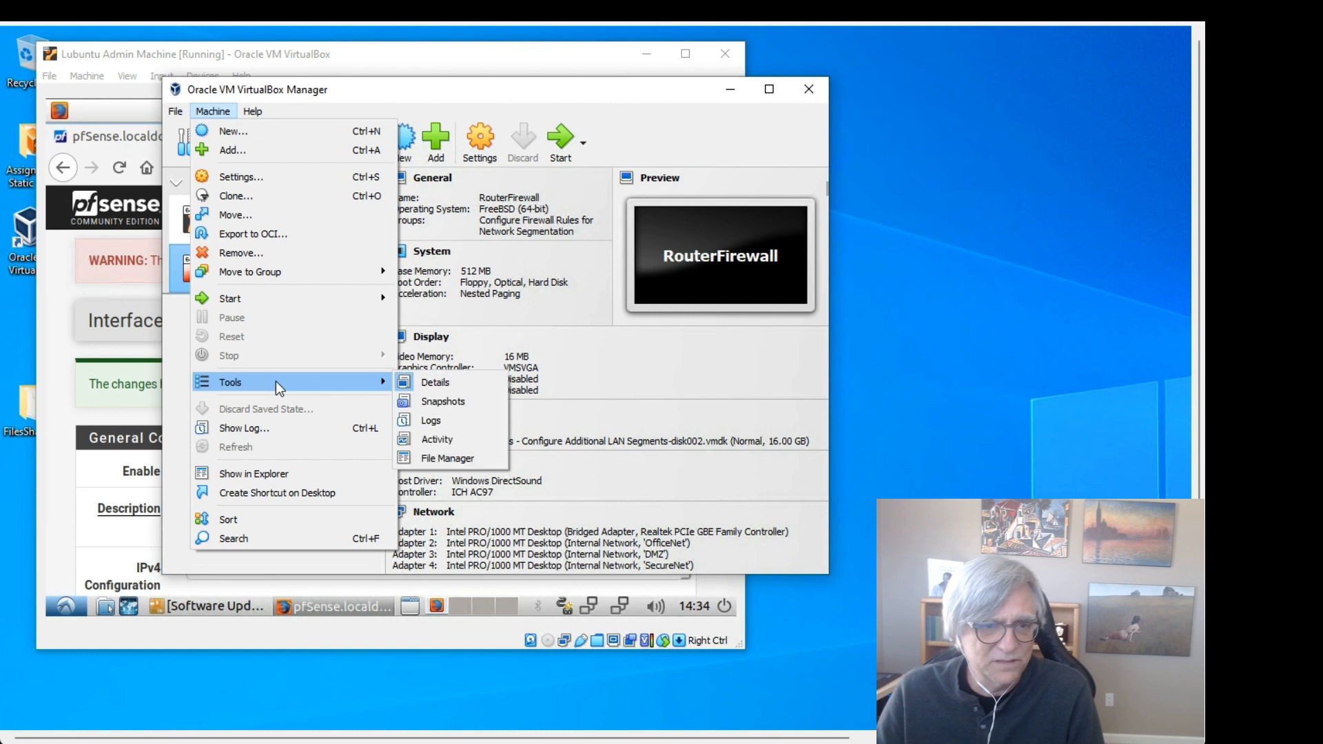
left_click(428, 399)
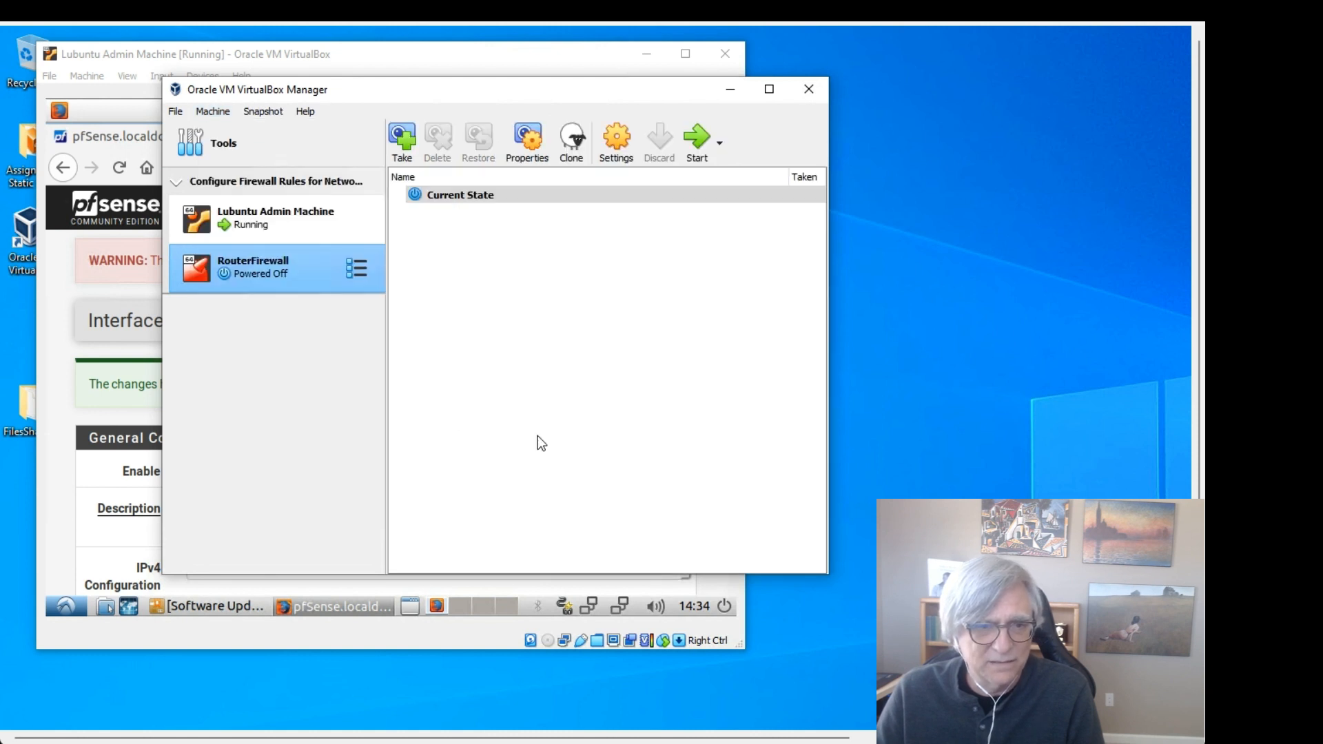
left_click(354, 271)
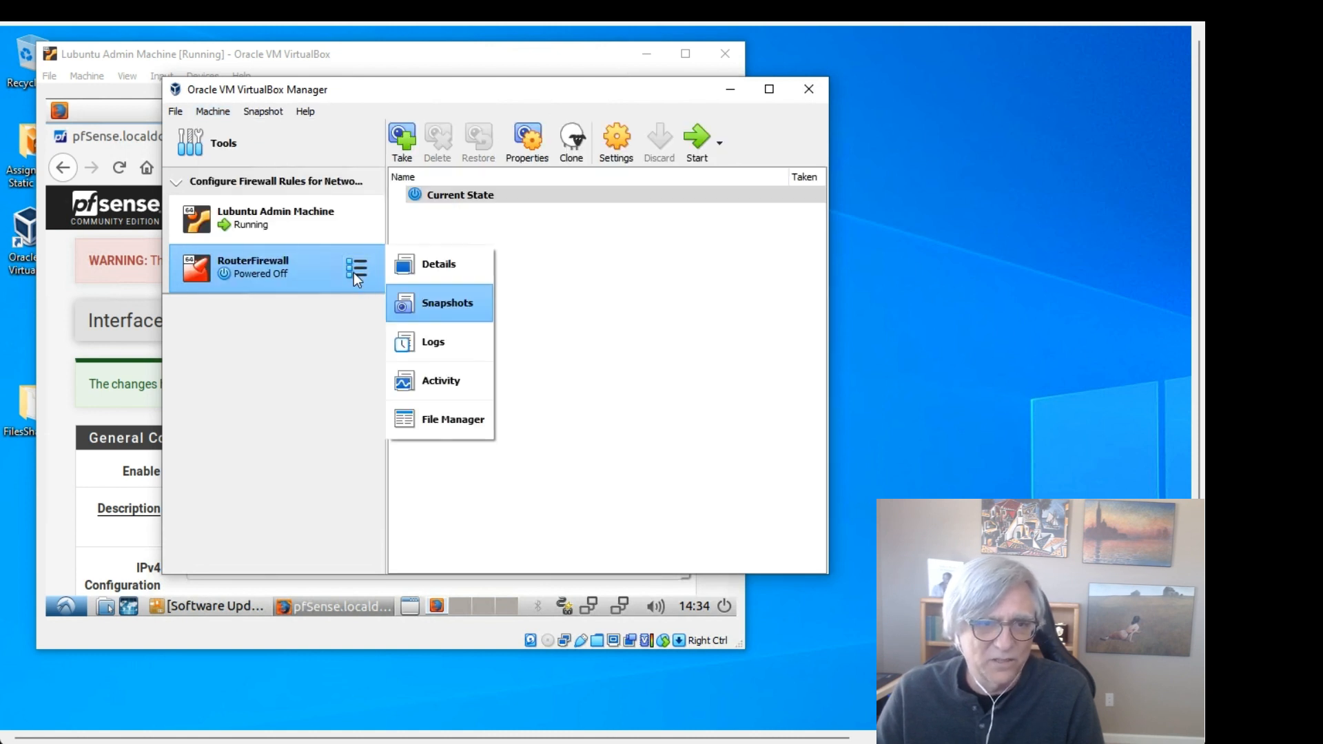
left_click(445, 305)
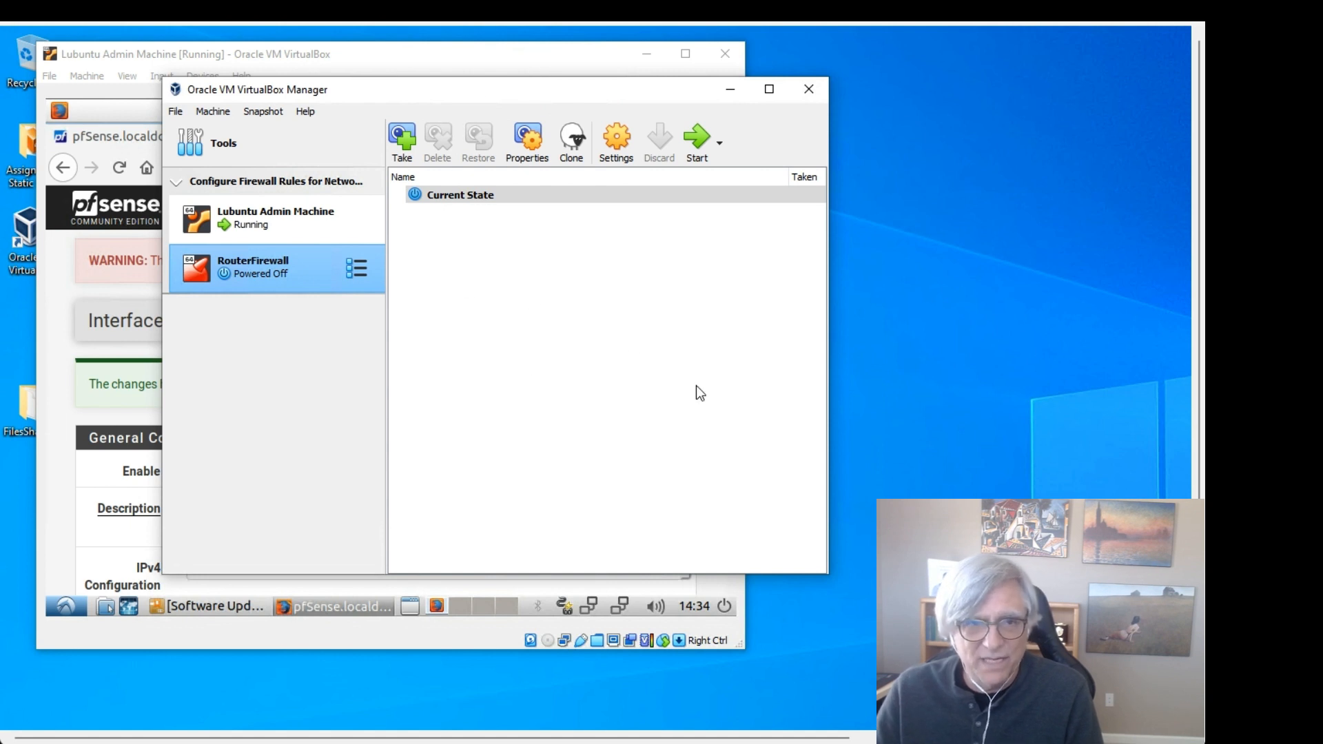
Step: Take a RouterFirewall snapshot with the description 'After Step 4'
left_click(403, 142)
left_click(484, 303)
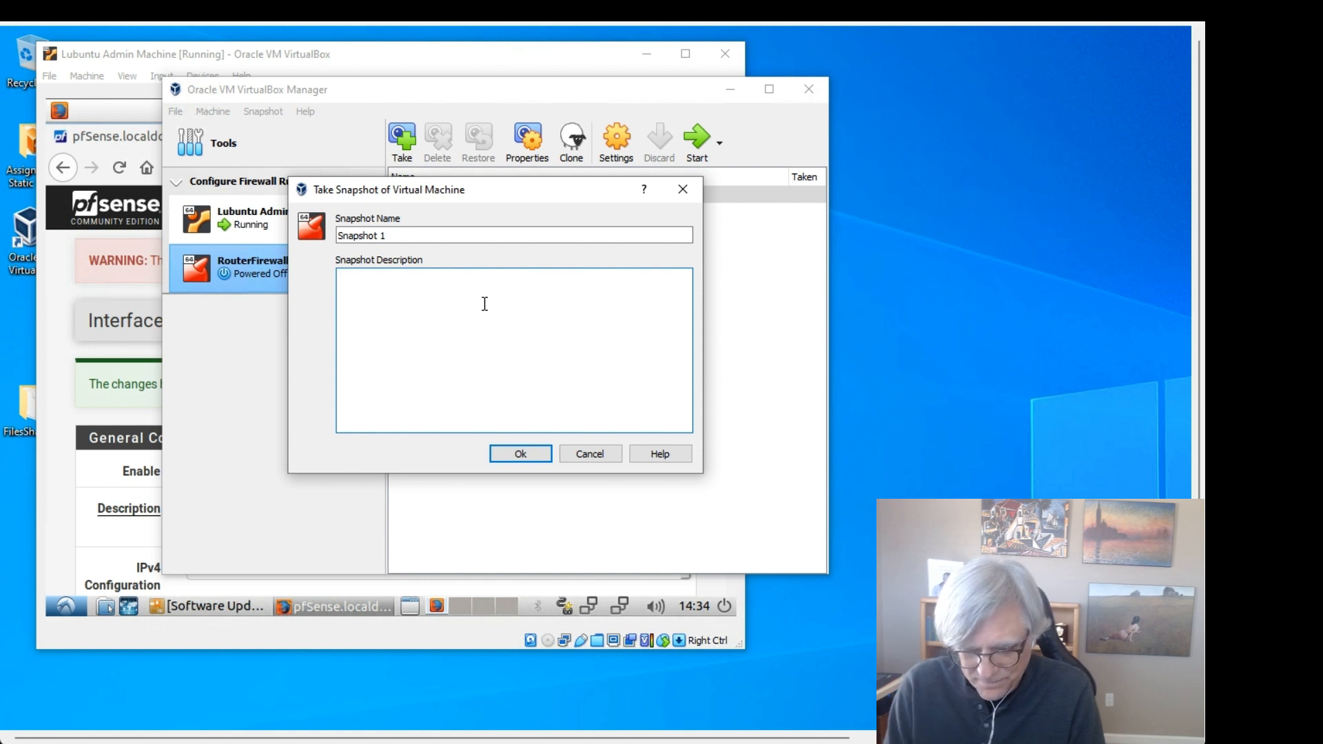
type("After STep 4")
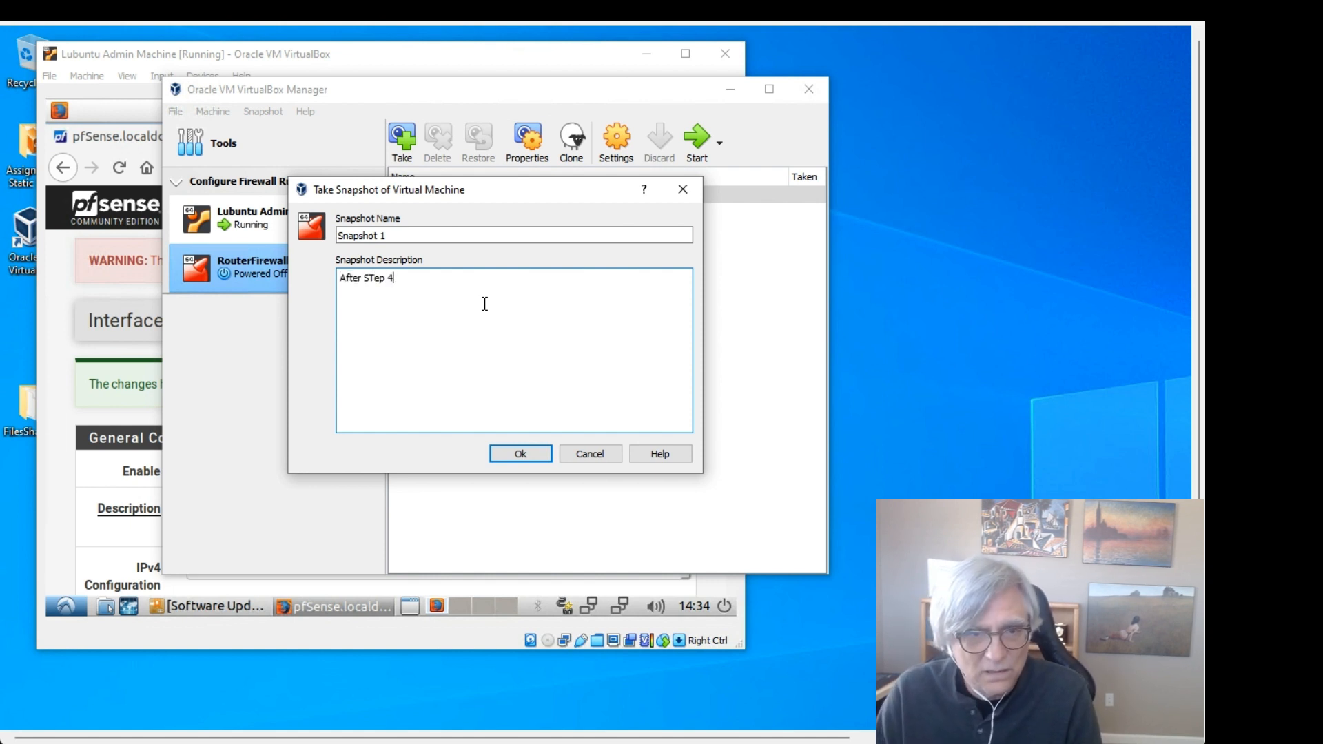
key("Left")
key("Left")
key("Left")
key("Left")
key("BackSpace")
type("t")
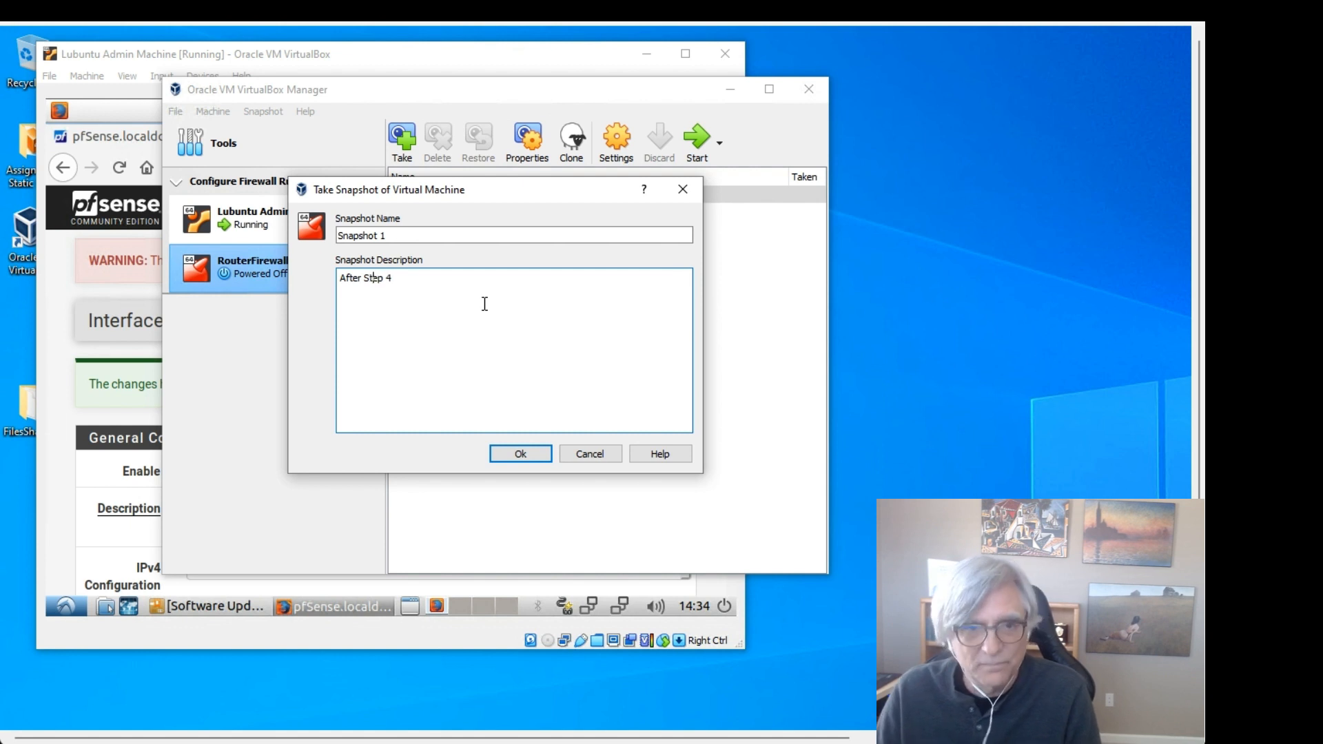
left_click(521, 451)
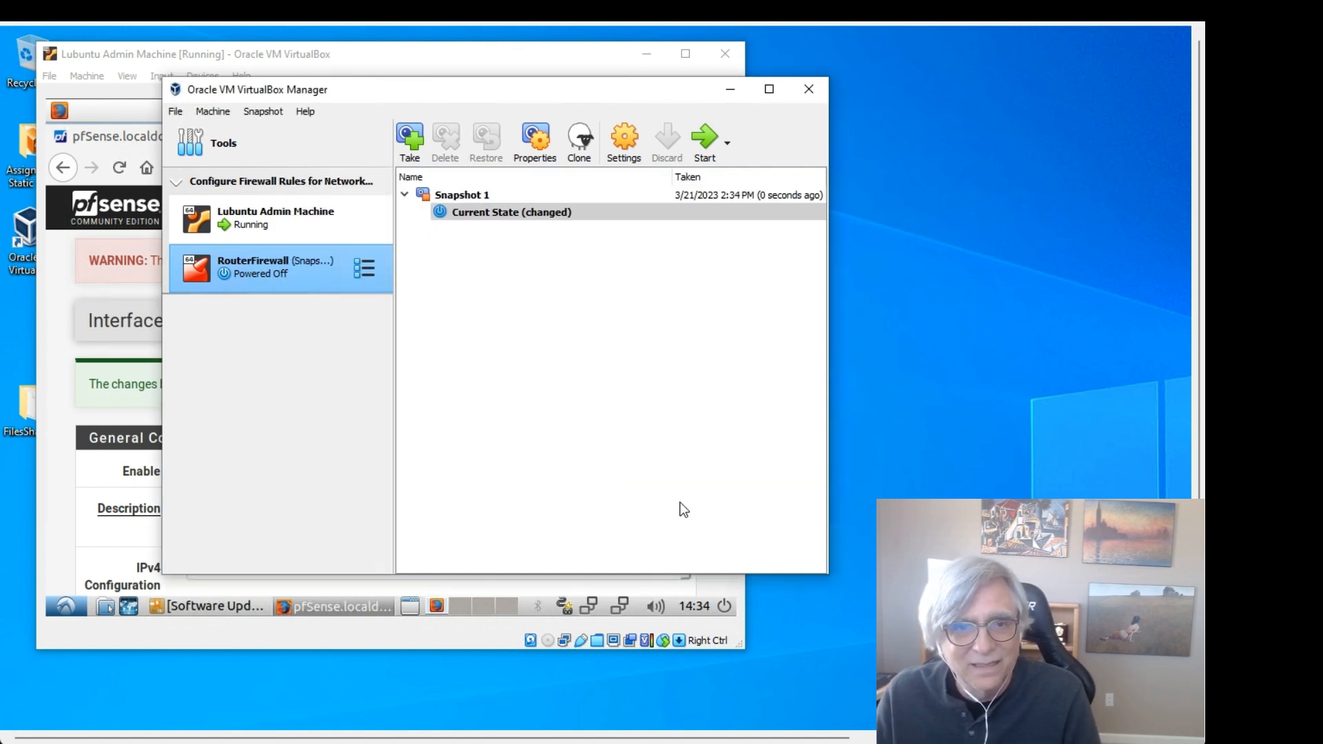